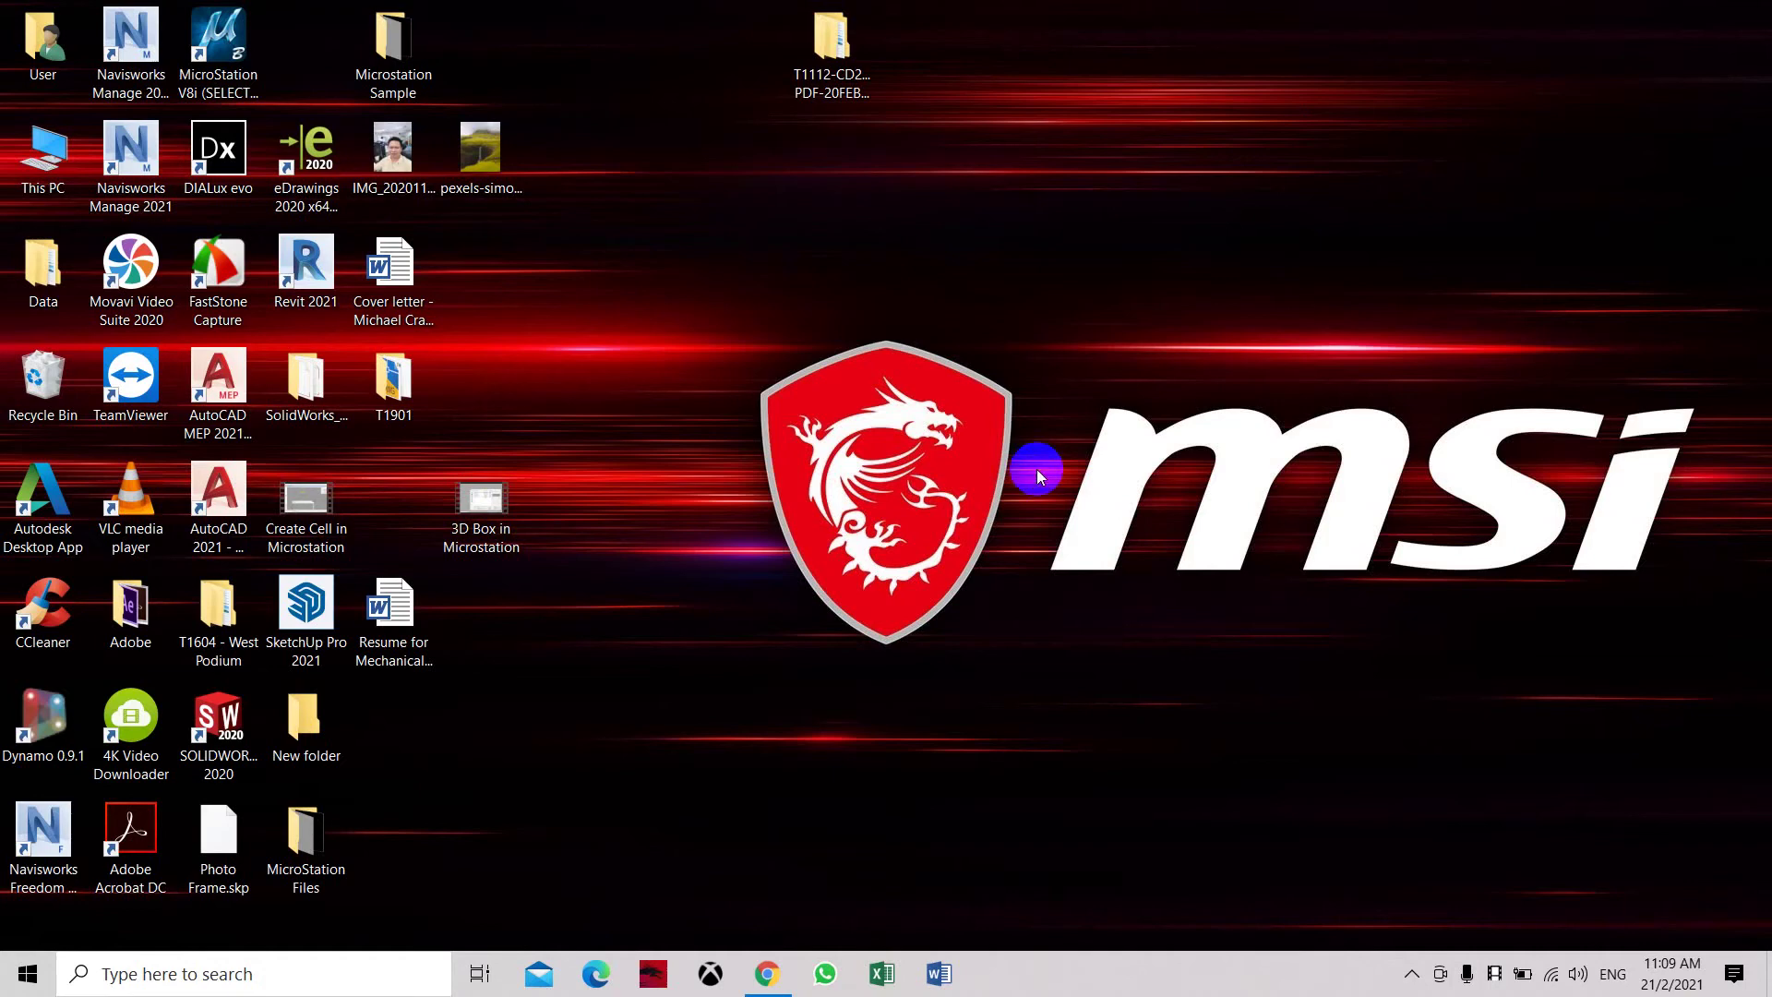
Step: Launch MicroStation V8i and start a new DGN file based on the seed3d seed file
{"action": "double_click", "coordinate": [219, 41]}
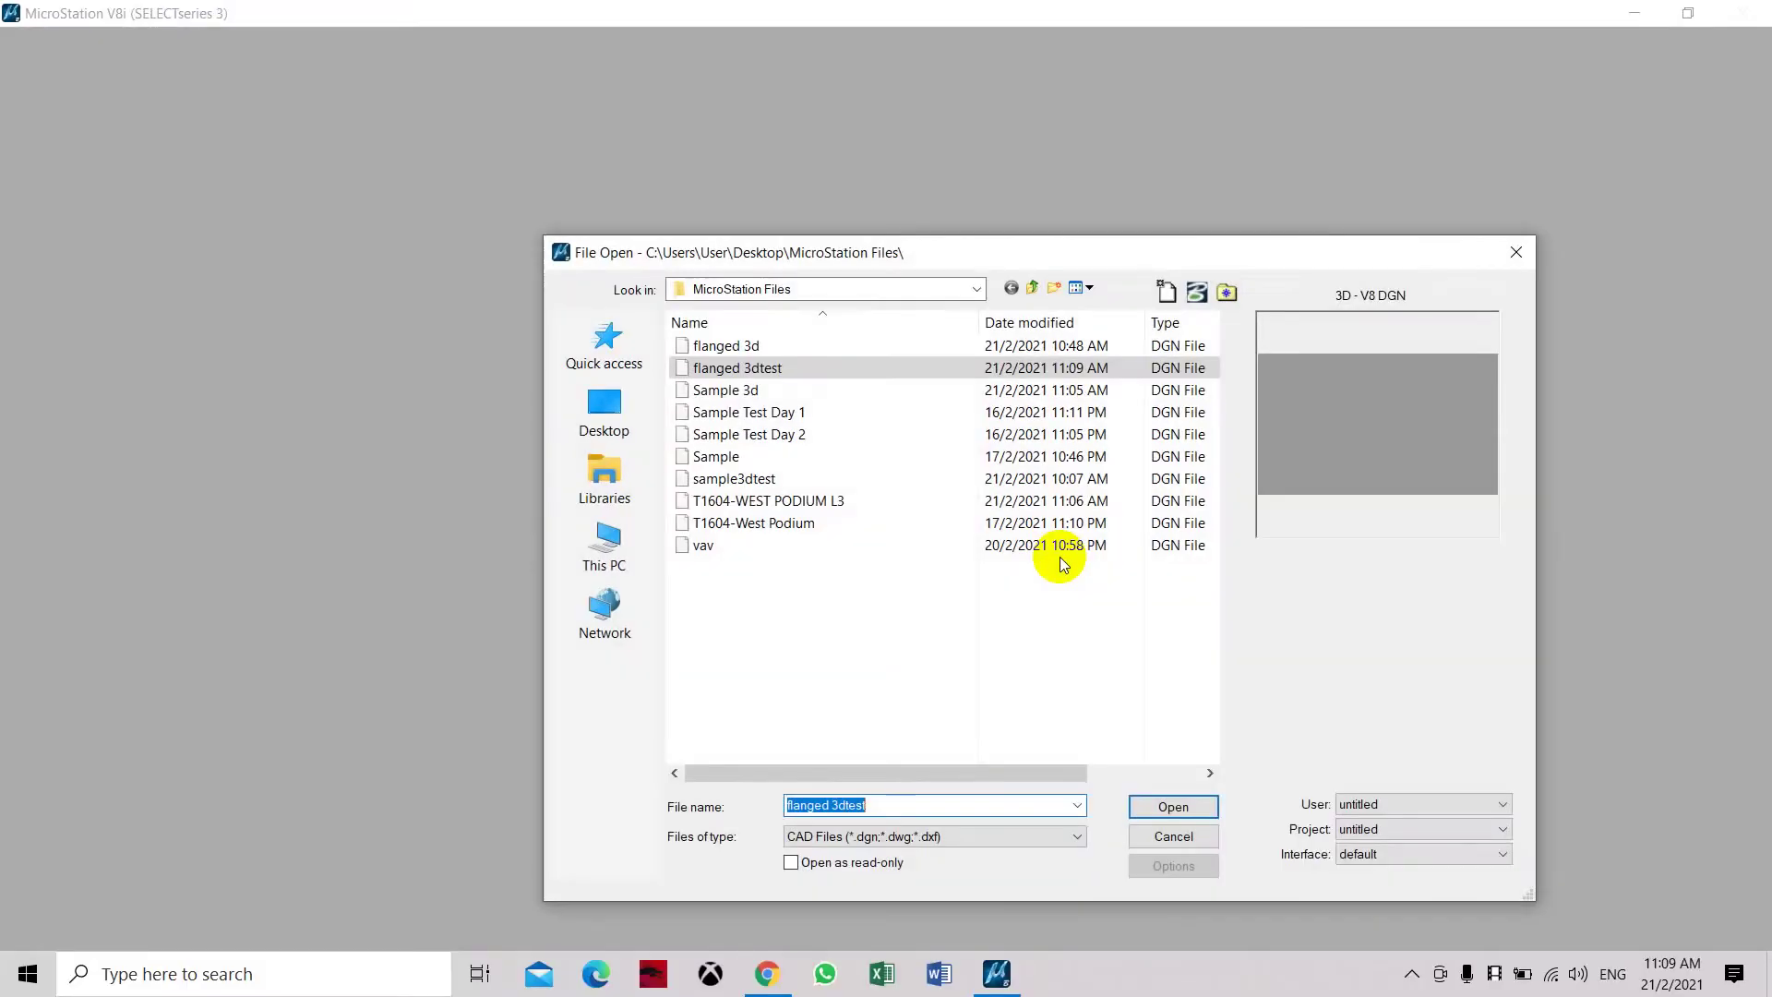
{"action": "left_click", "coordinate": [1168, 295]}
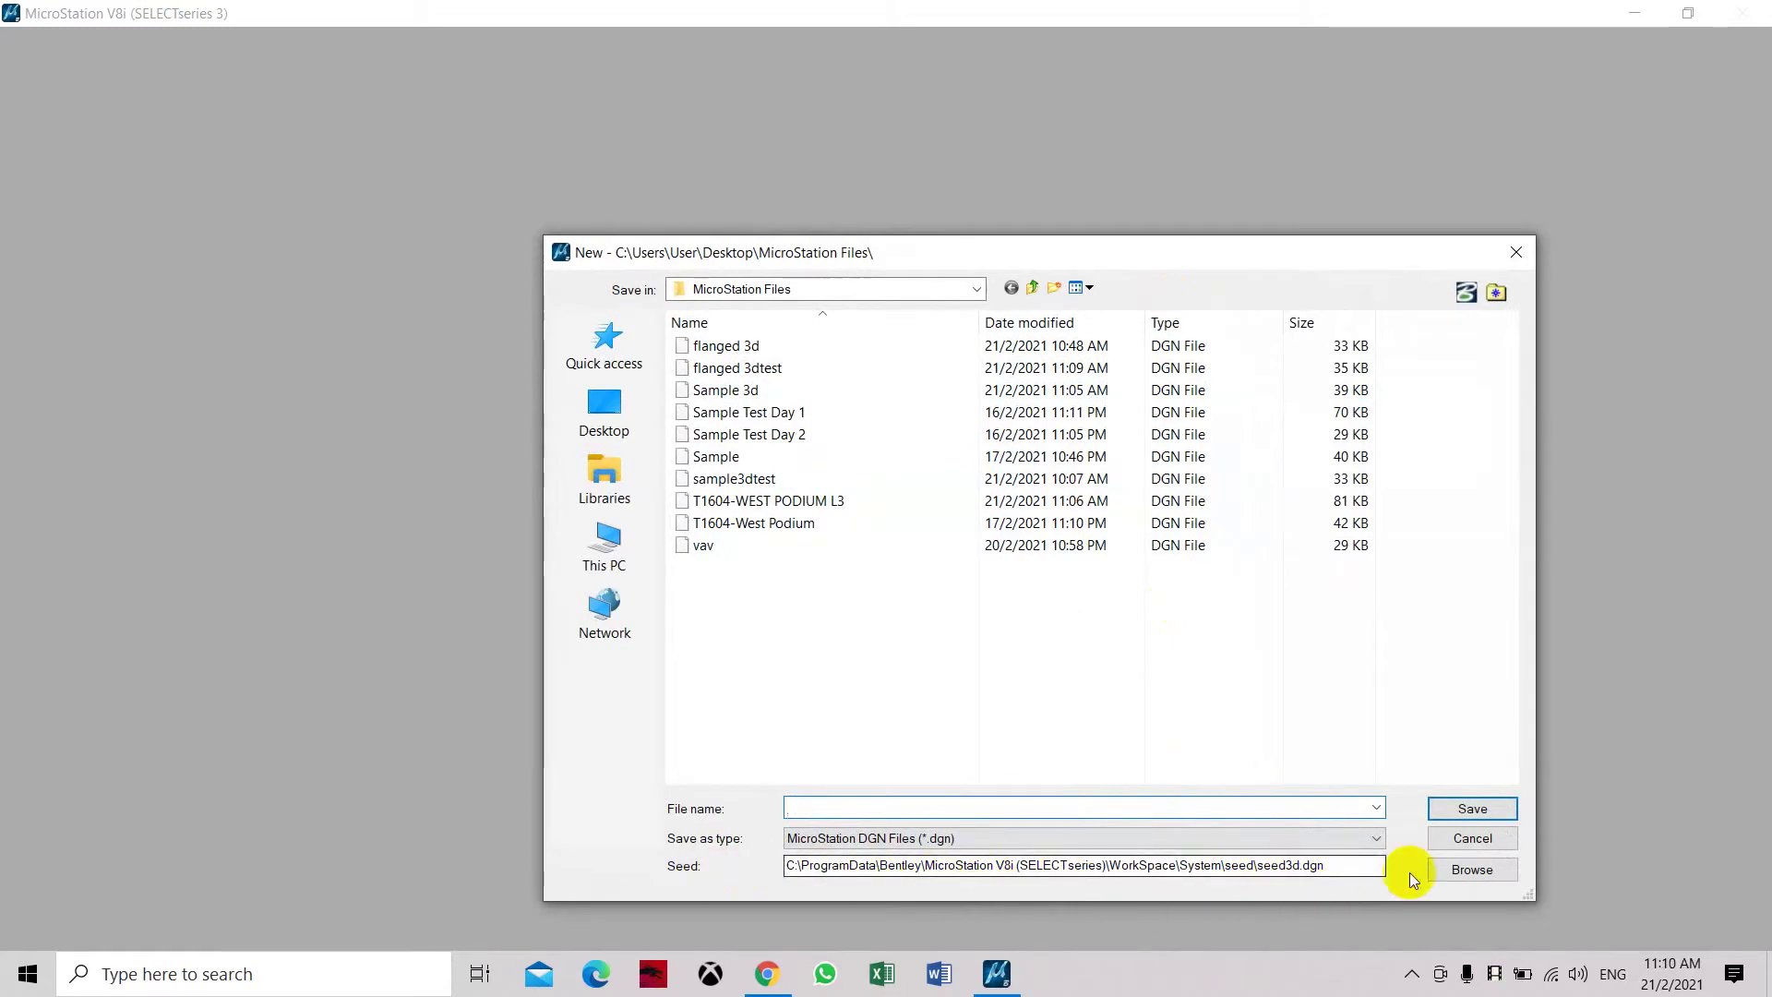
{"action": "left_click", "coordinate": [1465, 880]}
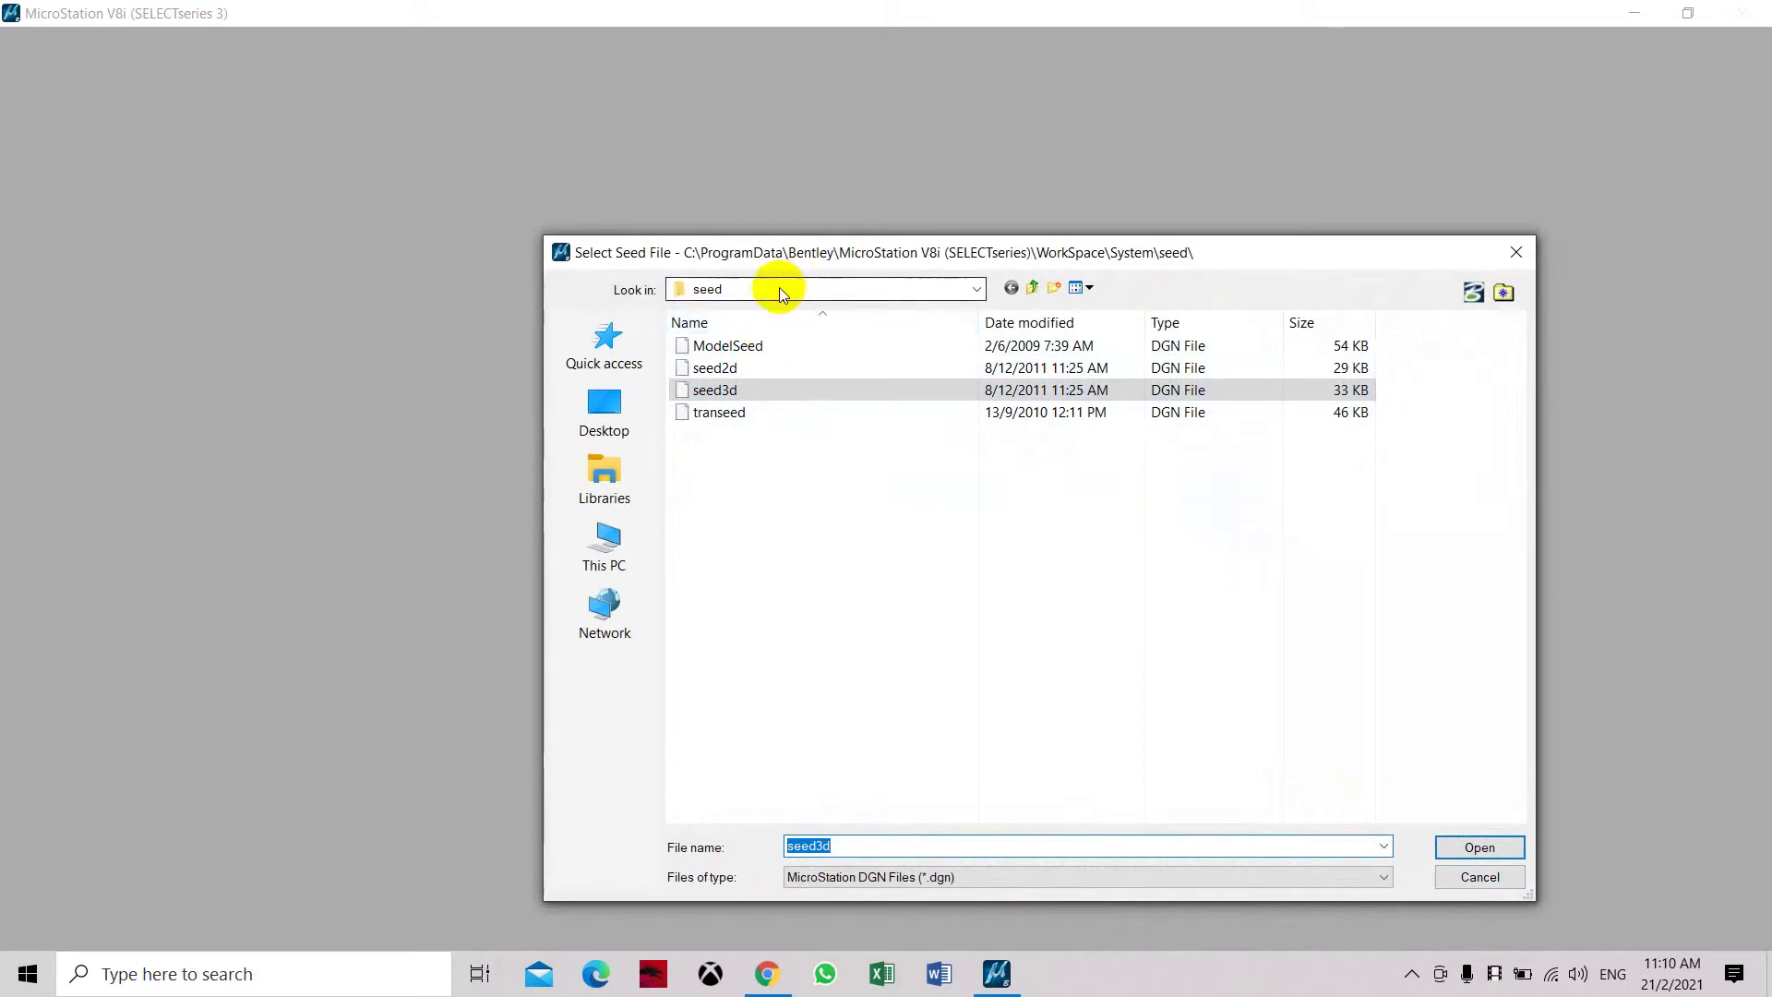
{"action": "left_click", "coordinate": [1477, 847]}
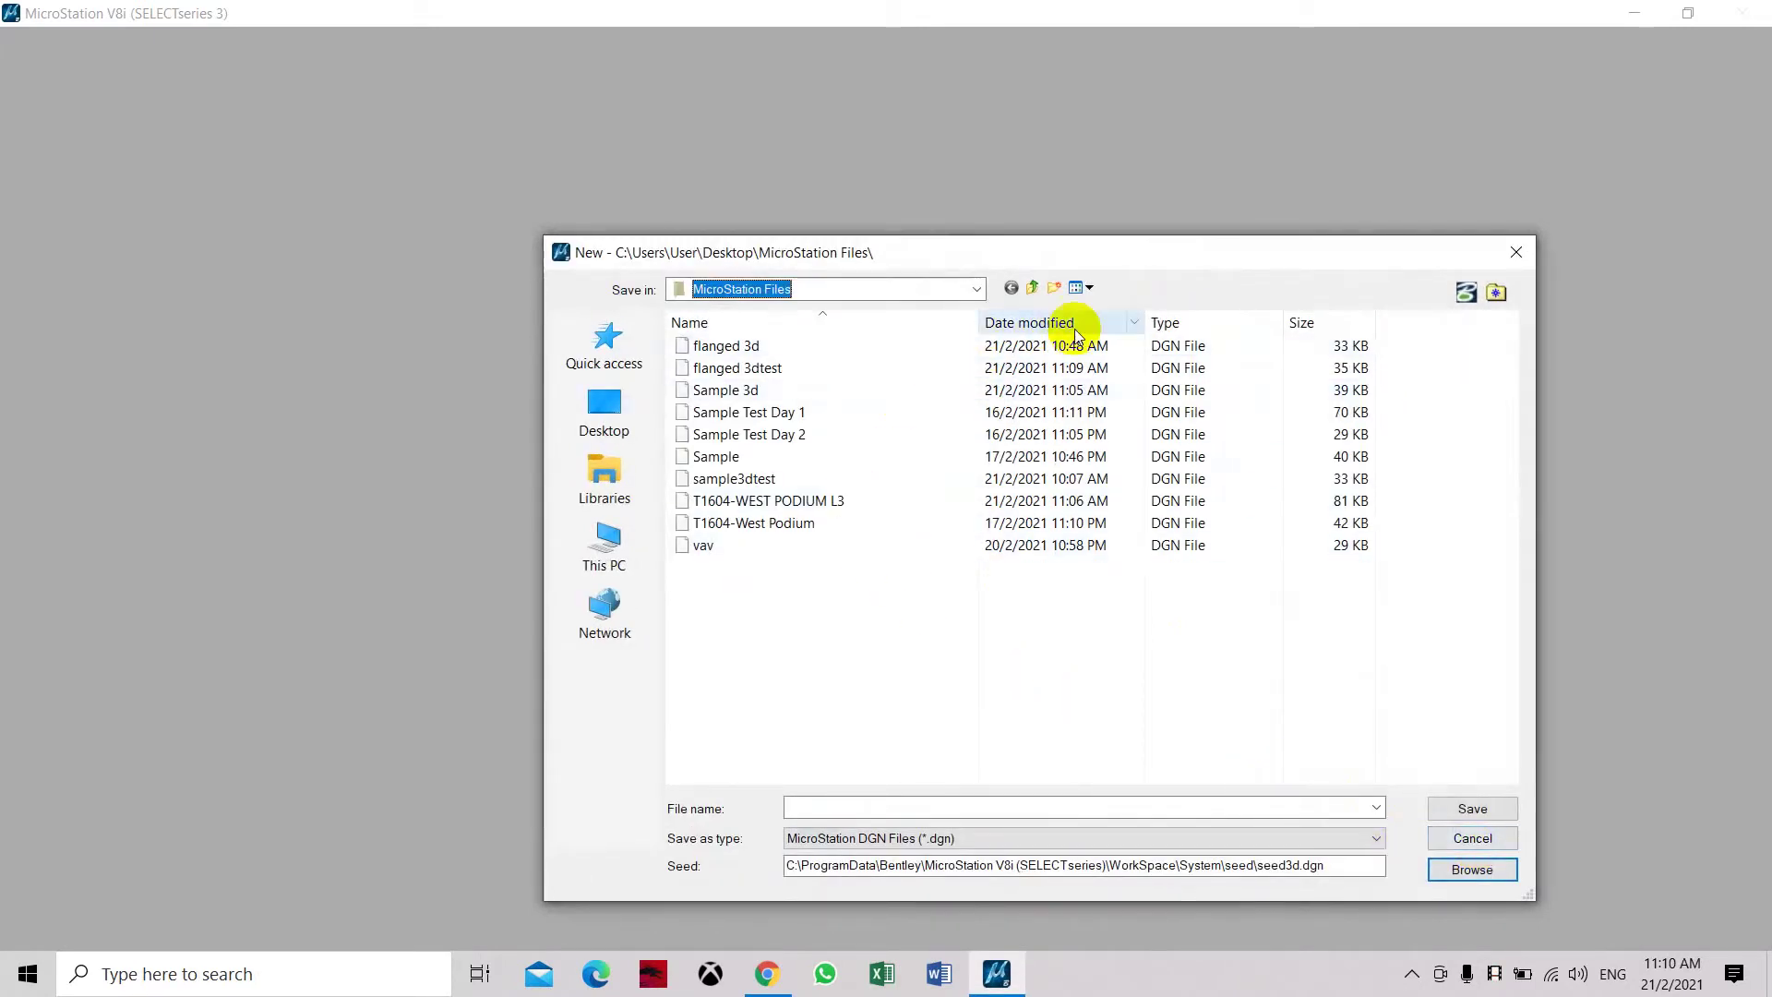
Step: Save the new DGN file as "flanged 3d Test 2" and open the flanged 3dtest drawing
{"action": "left_click", "coordinate": [945, 806]}
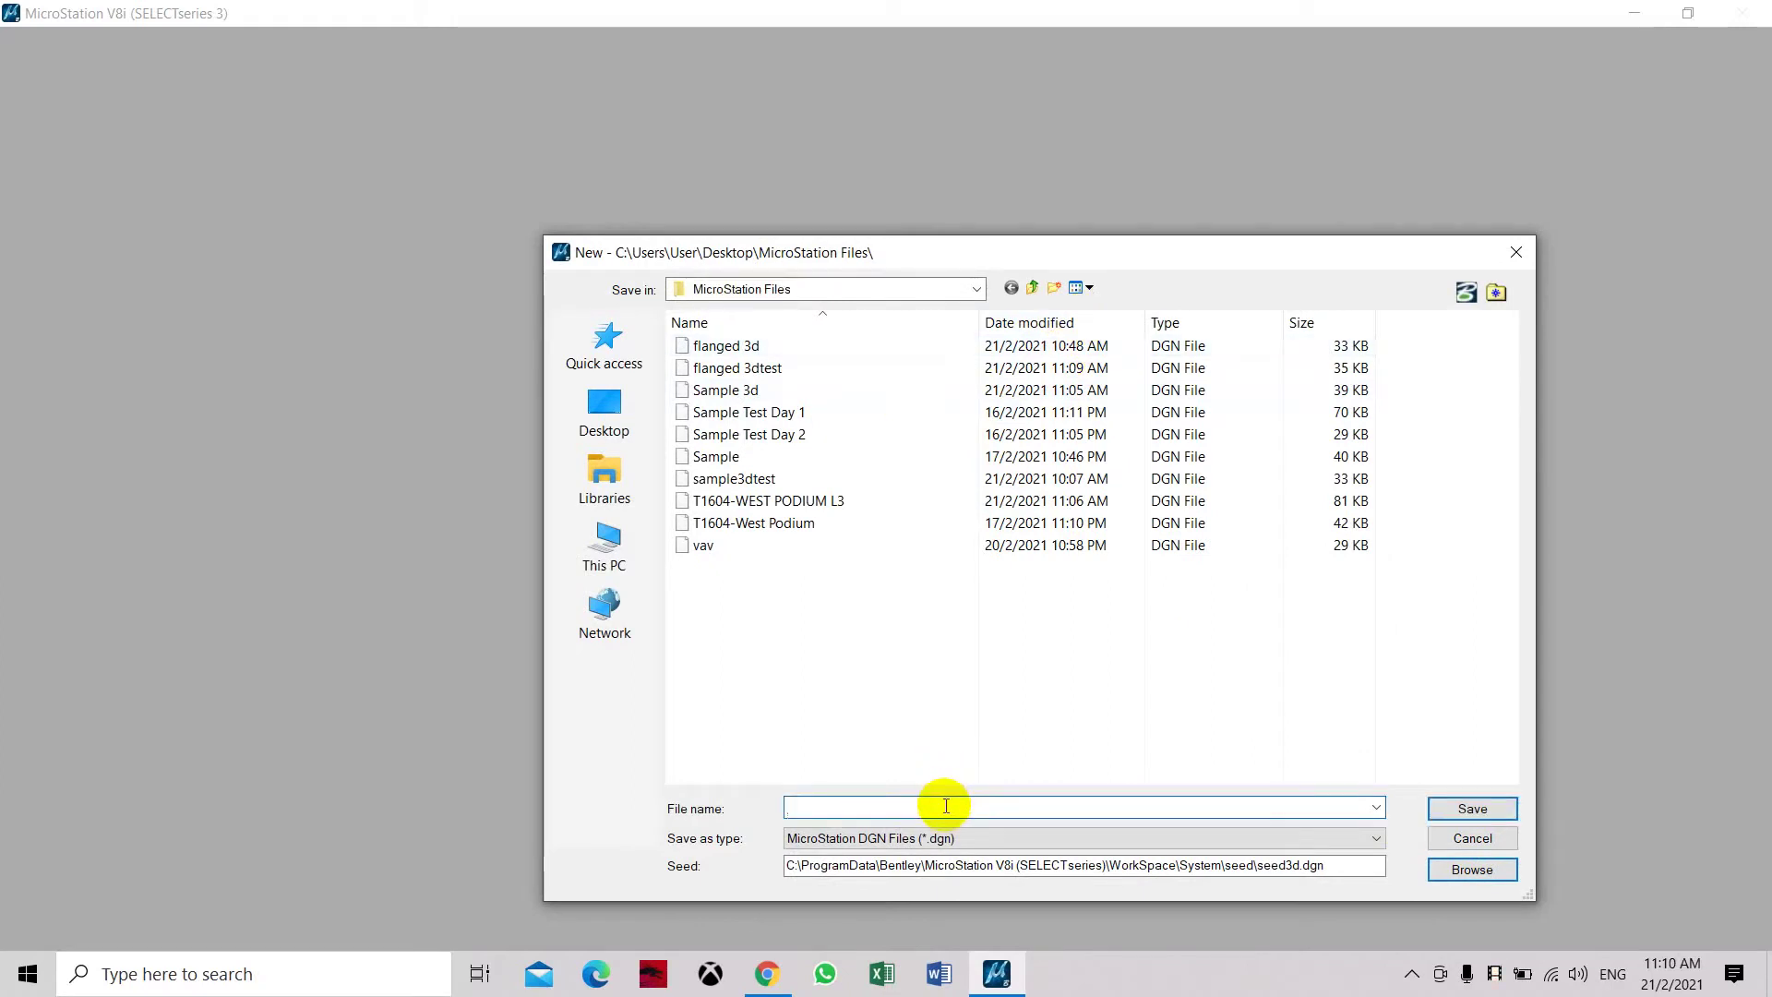
{"action": "type", "text": "flange"}
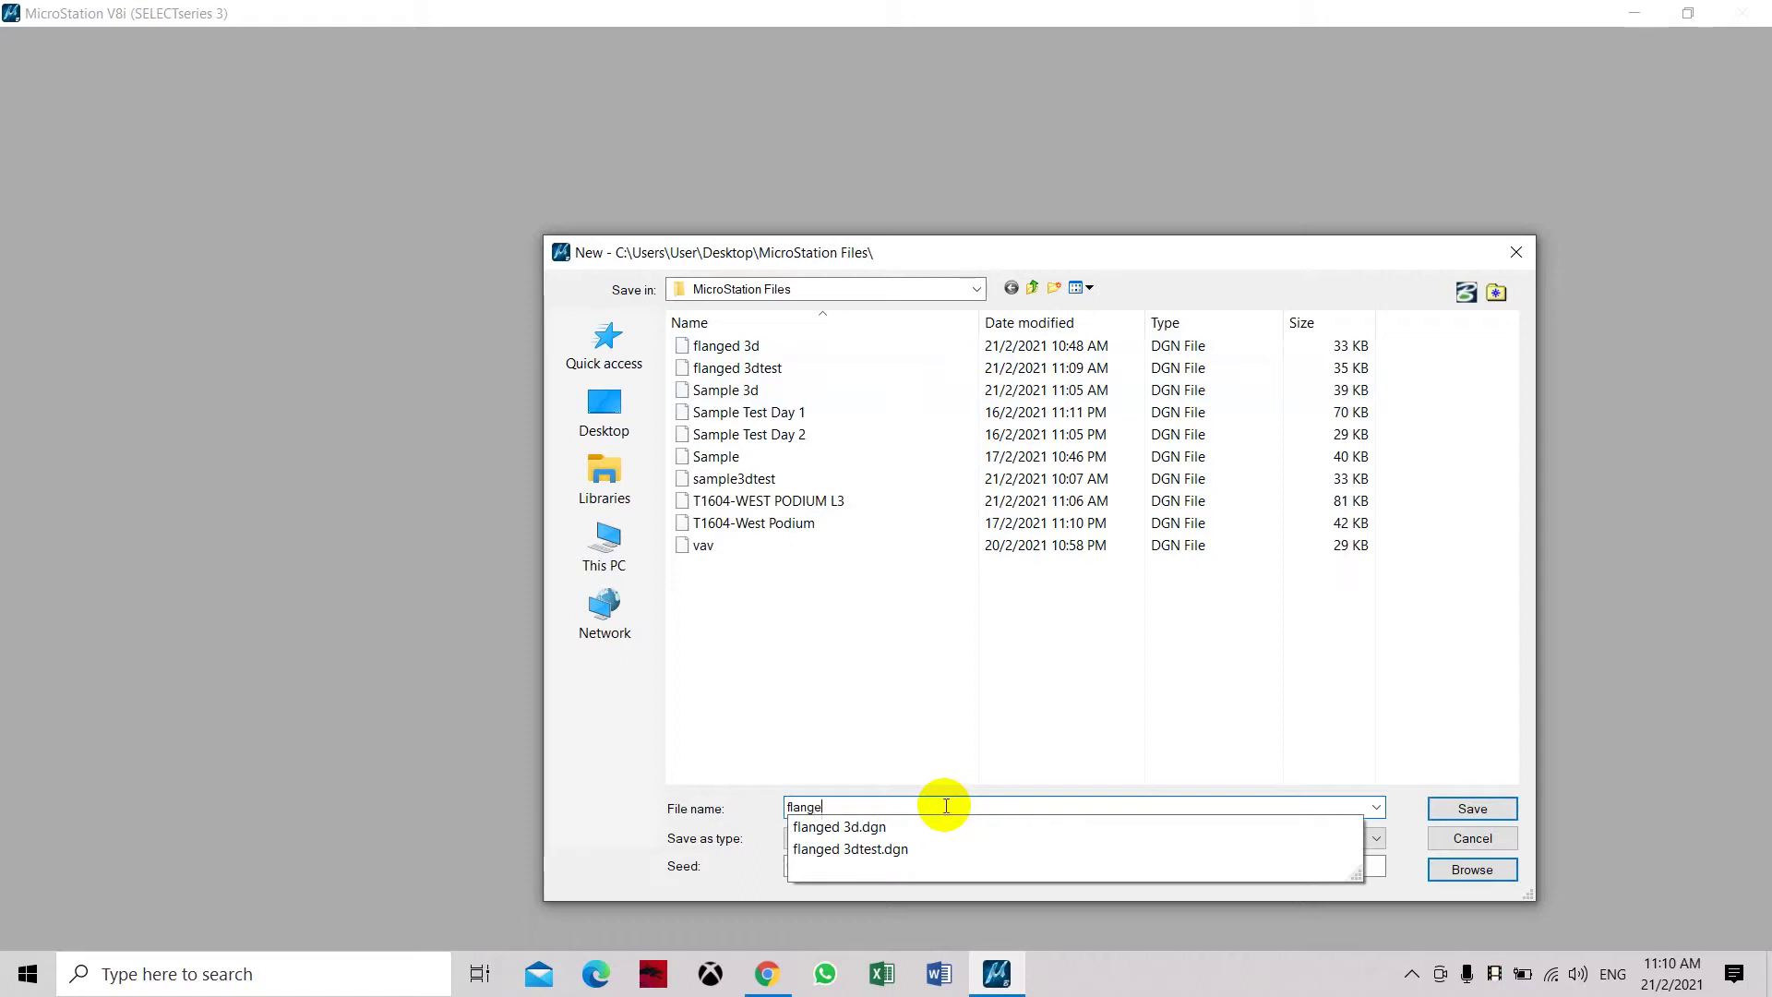
{"action": "type", "text": "d 3d Test 2"}
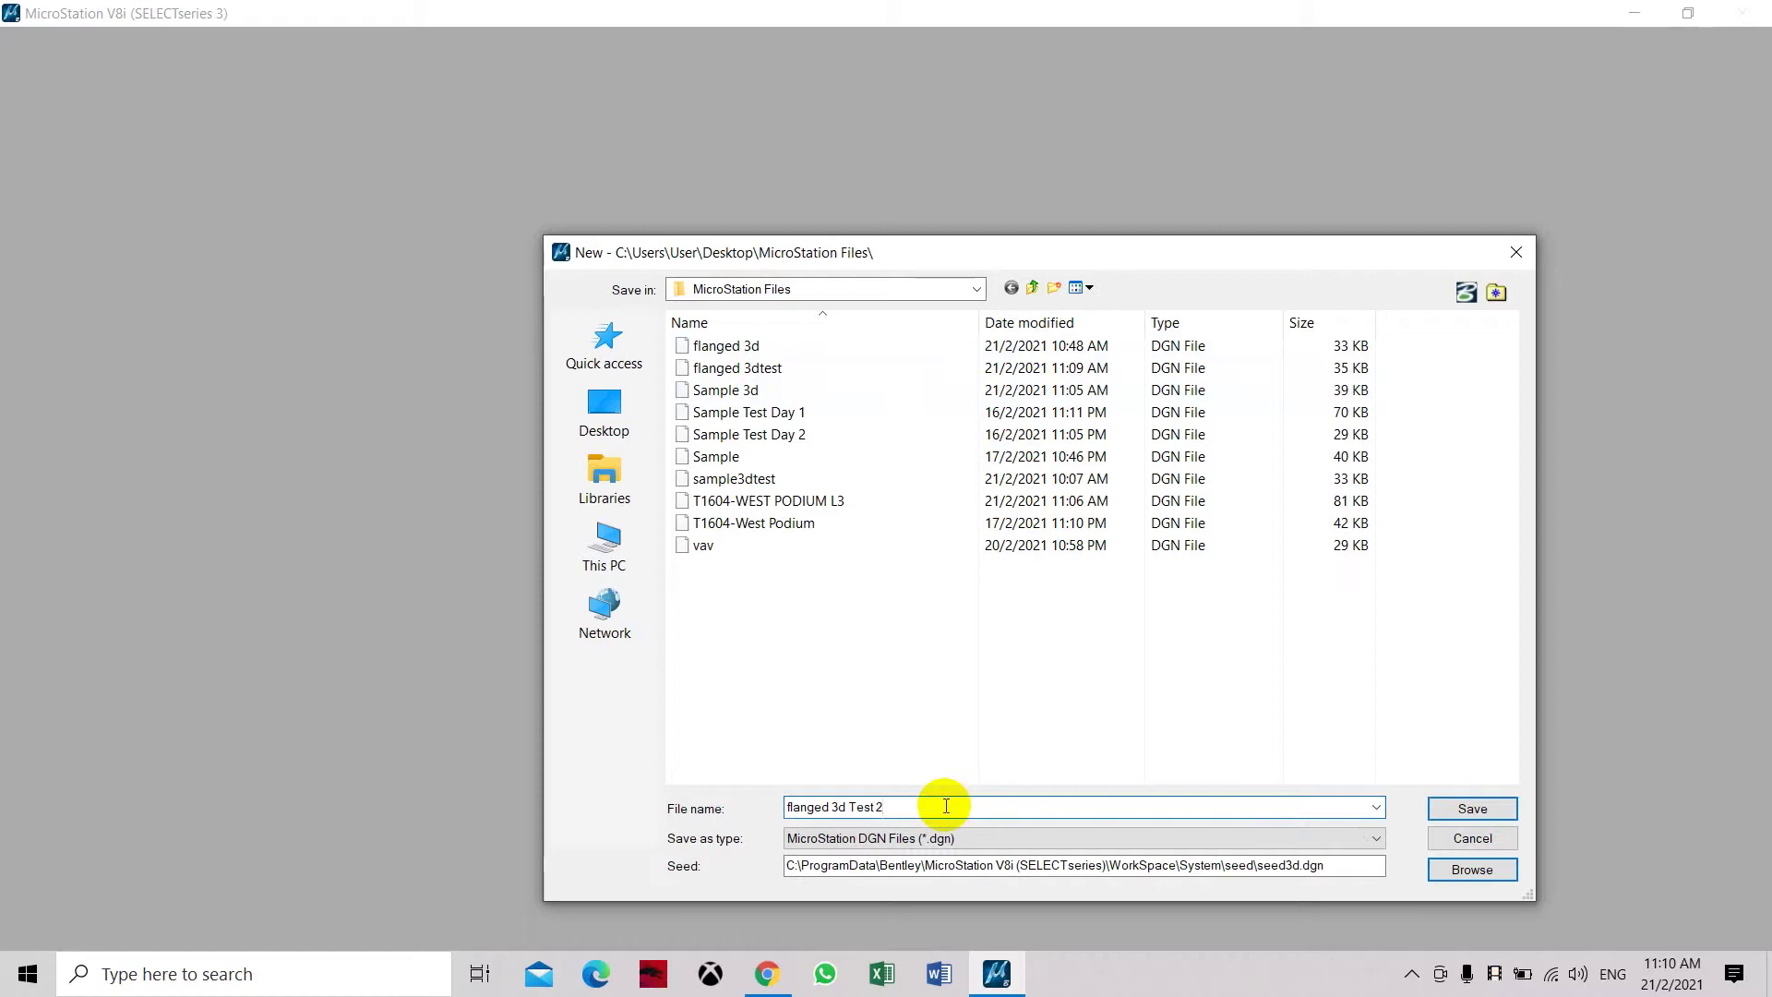
{"action": "left_click", "coordinate": [1448, 806]}
{"action": "left_click", "coordinate": [1196, 806]}
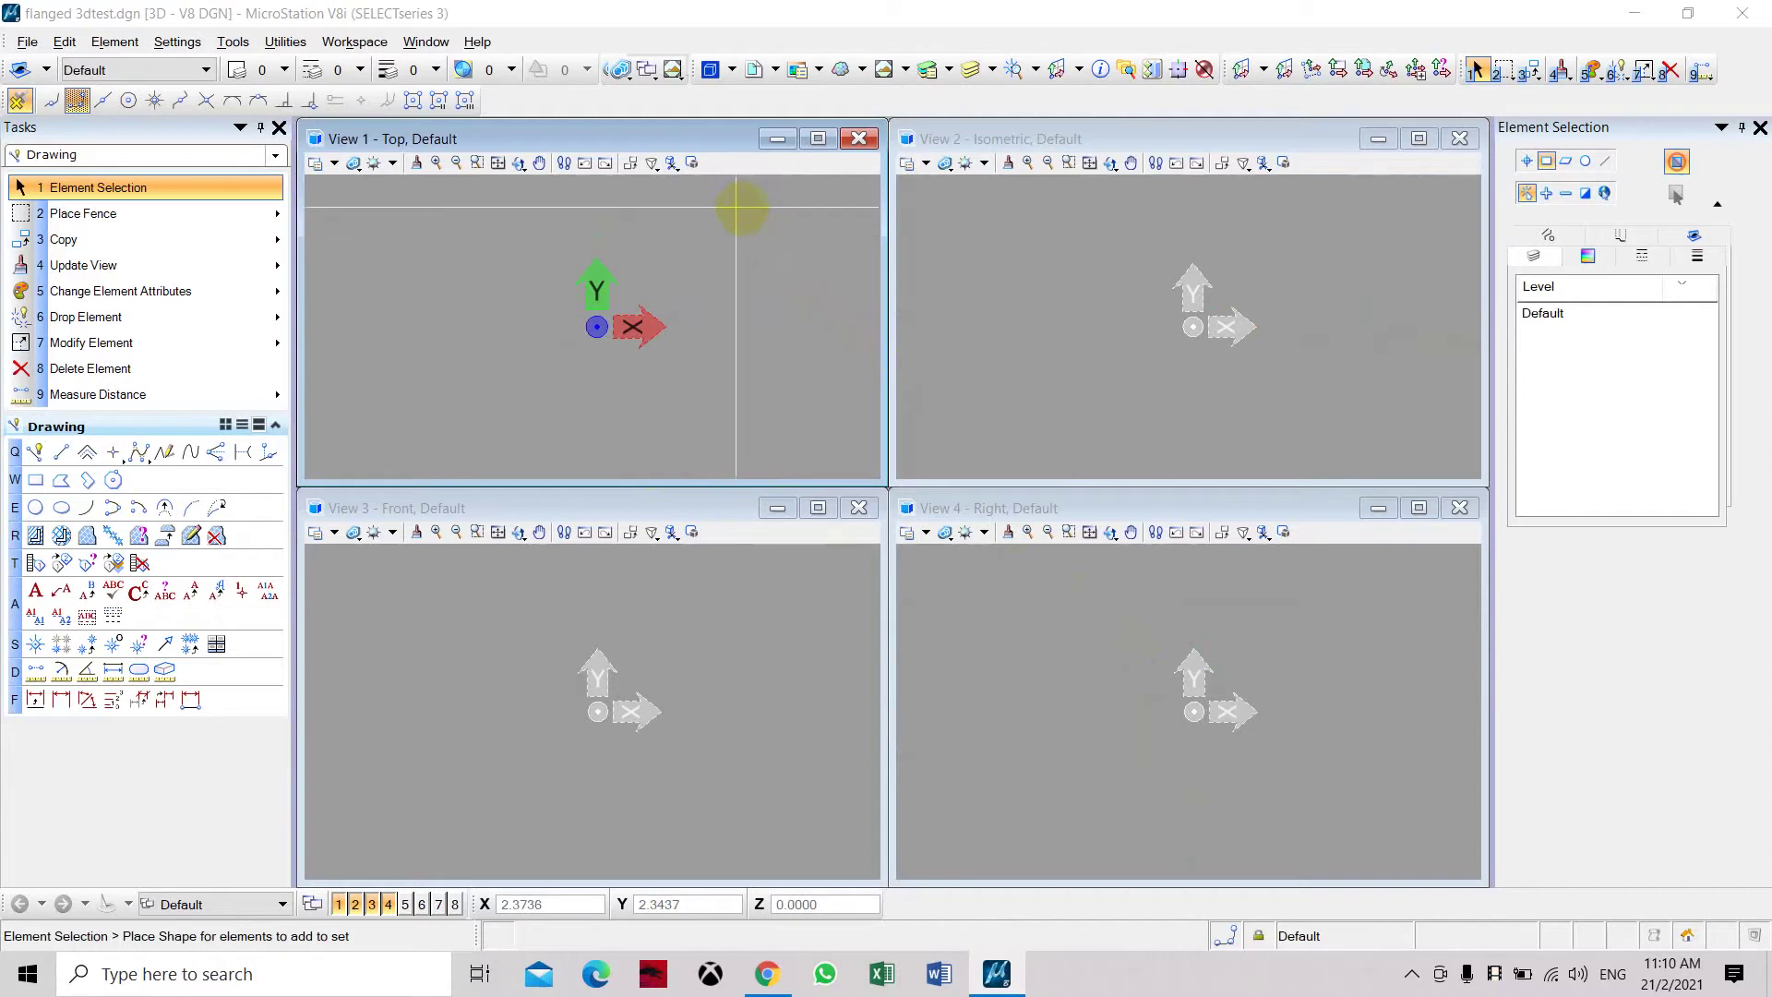
Step: Set the master unit to Millimeters in the design file's working units
{"action": "left_click", "coordinate": [178, 42]}
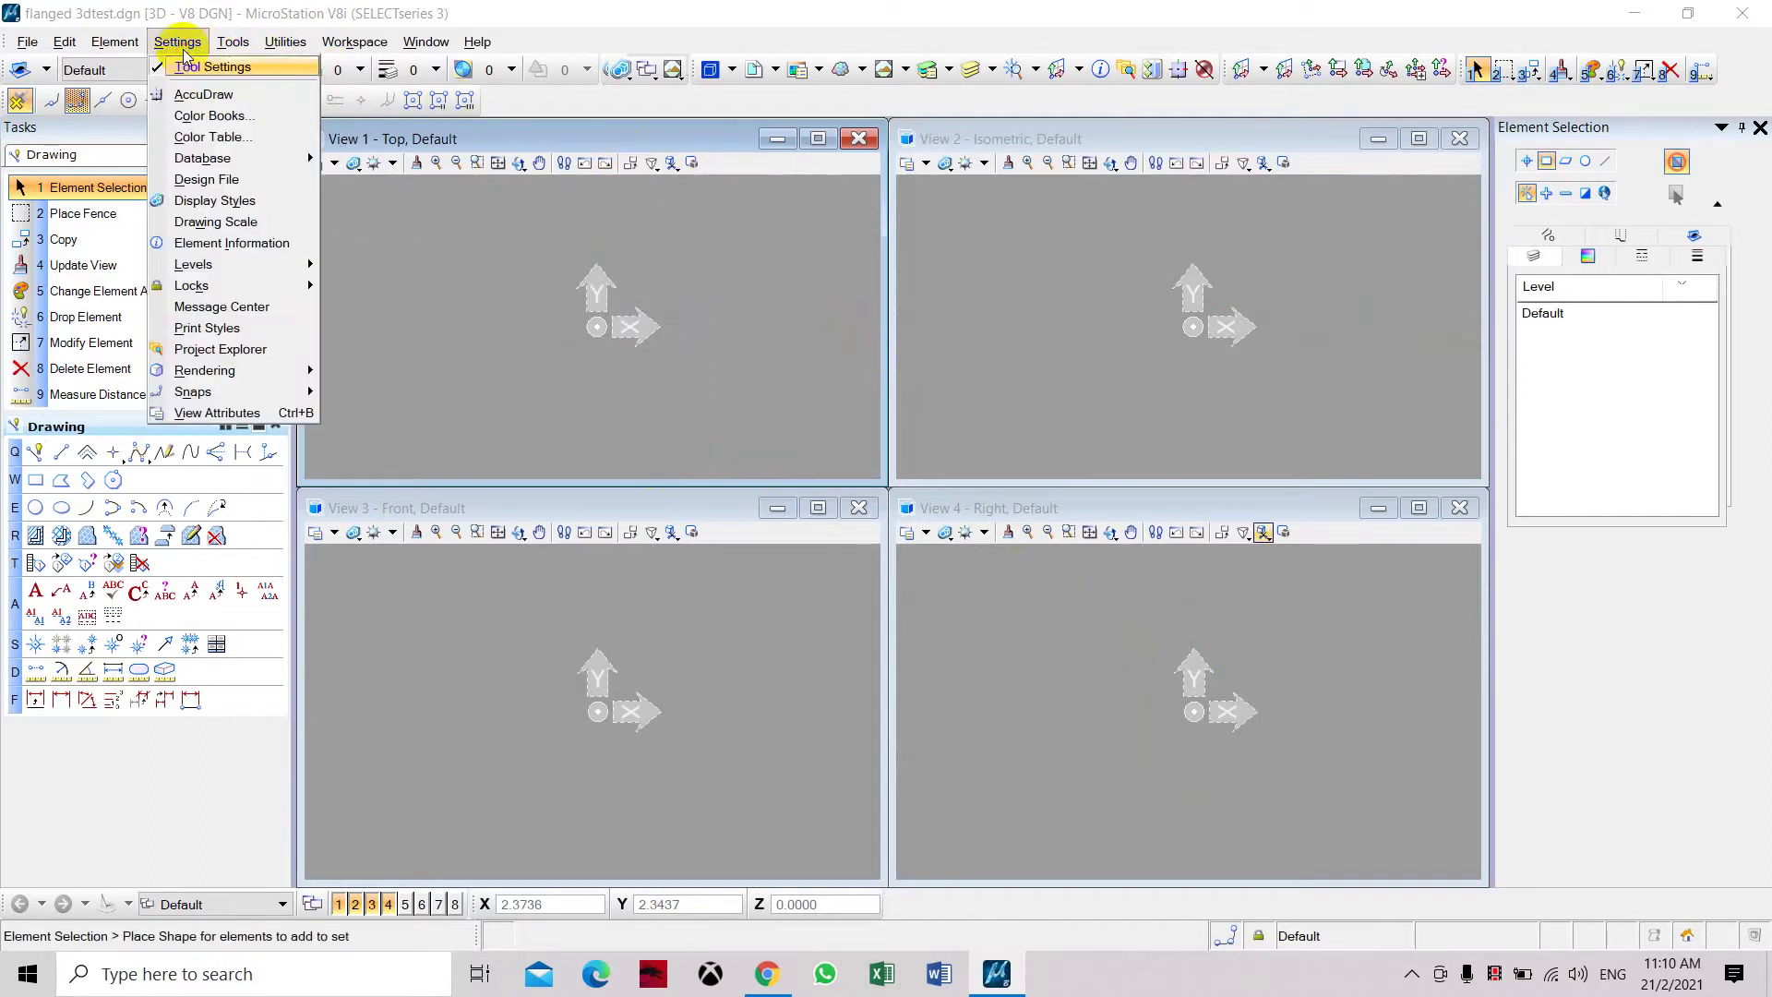
{"action": "left_click", "coordinate": [185, 181]}
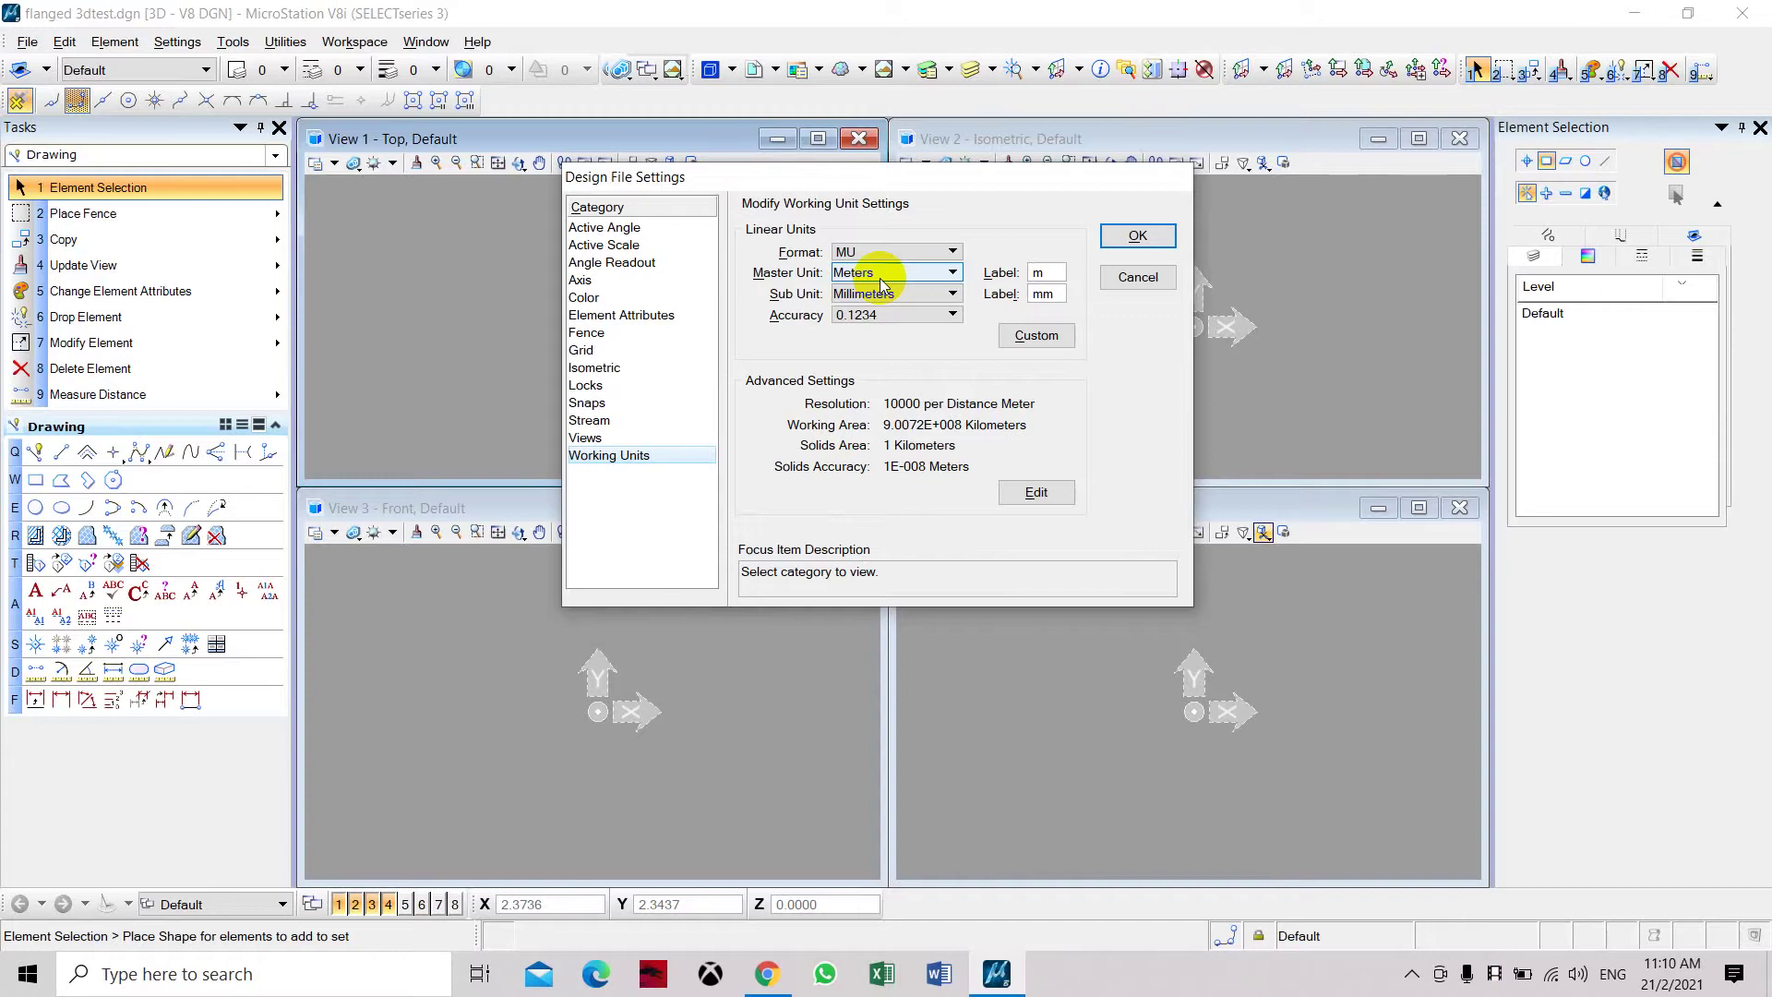
{"action": "left_click", "coordinate": [879, 275]}
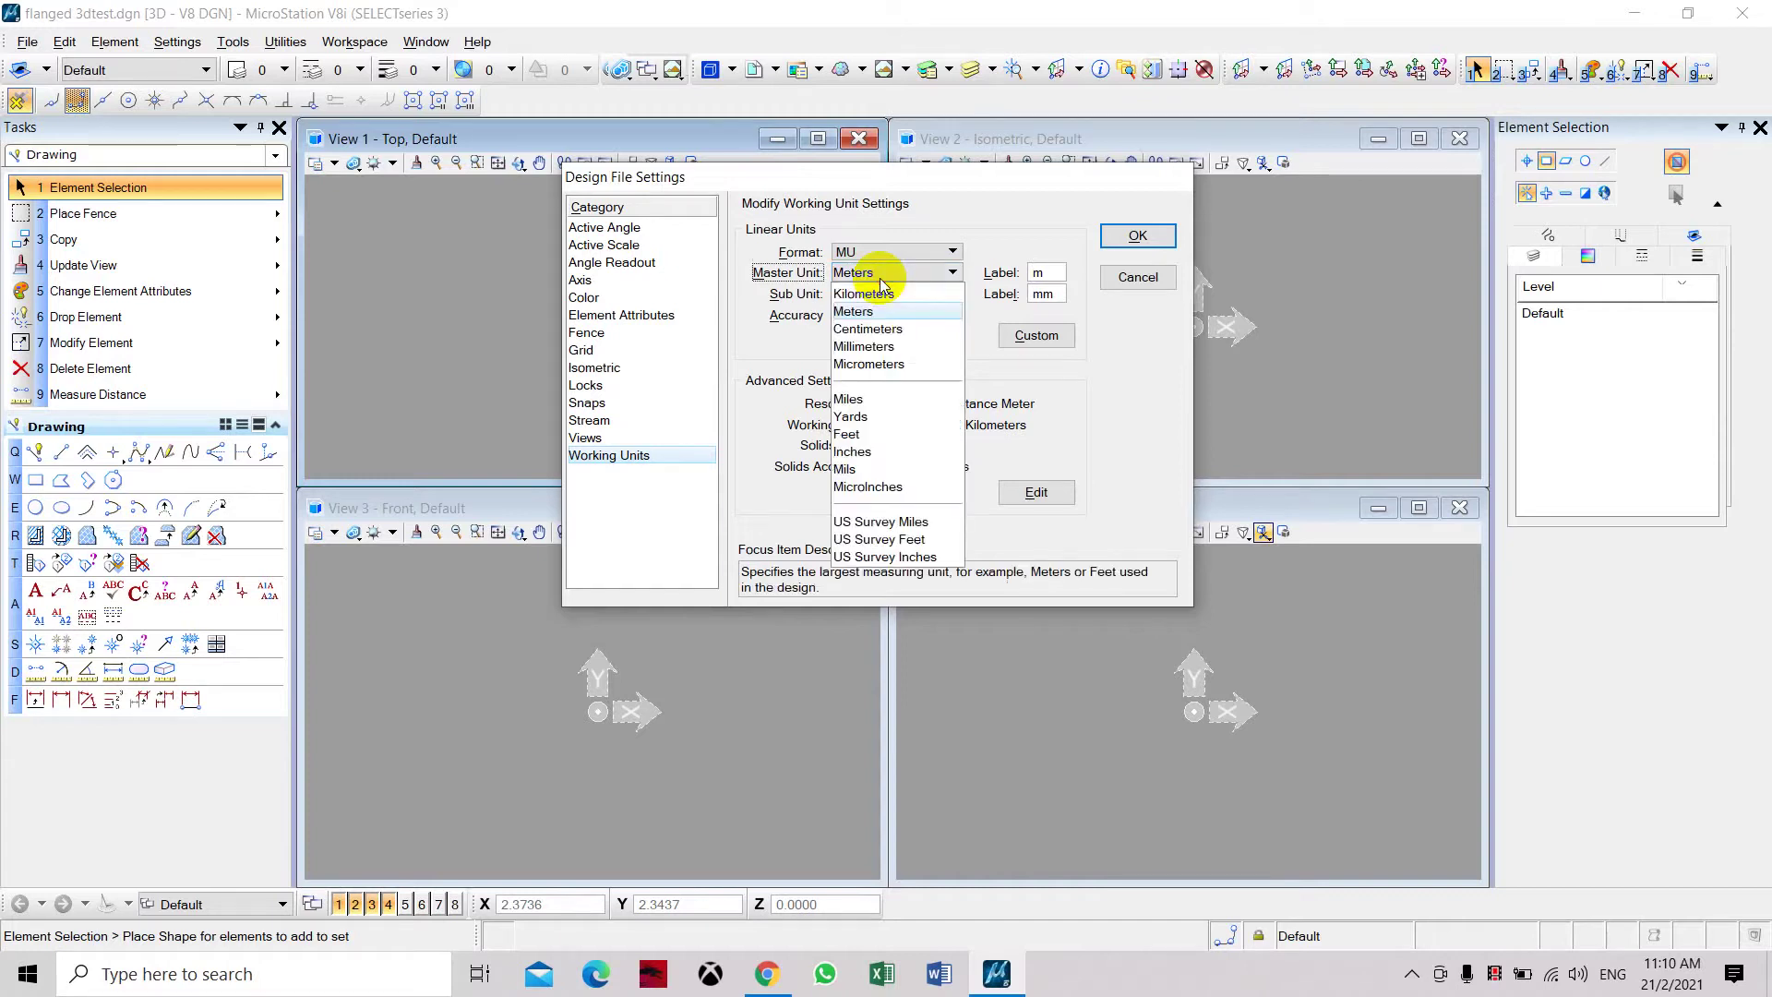
{"action": "left_click", "coordinate": [892, 346]}
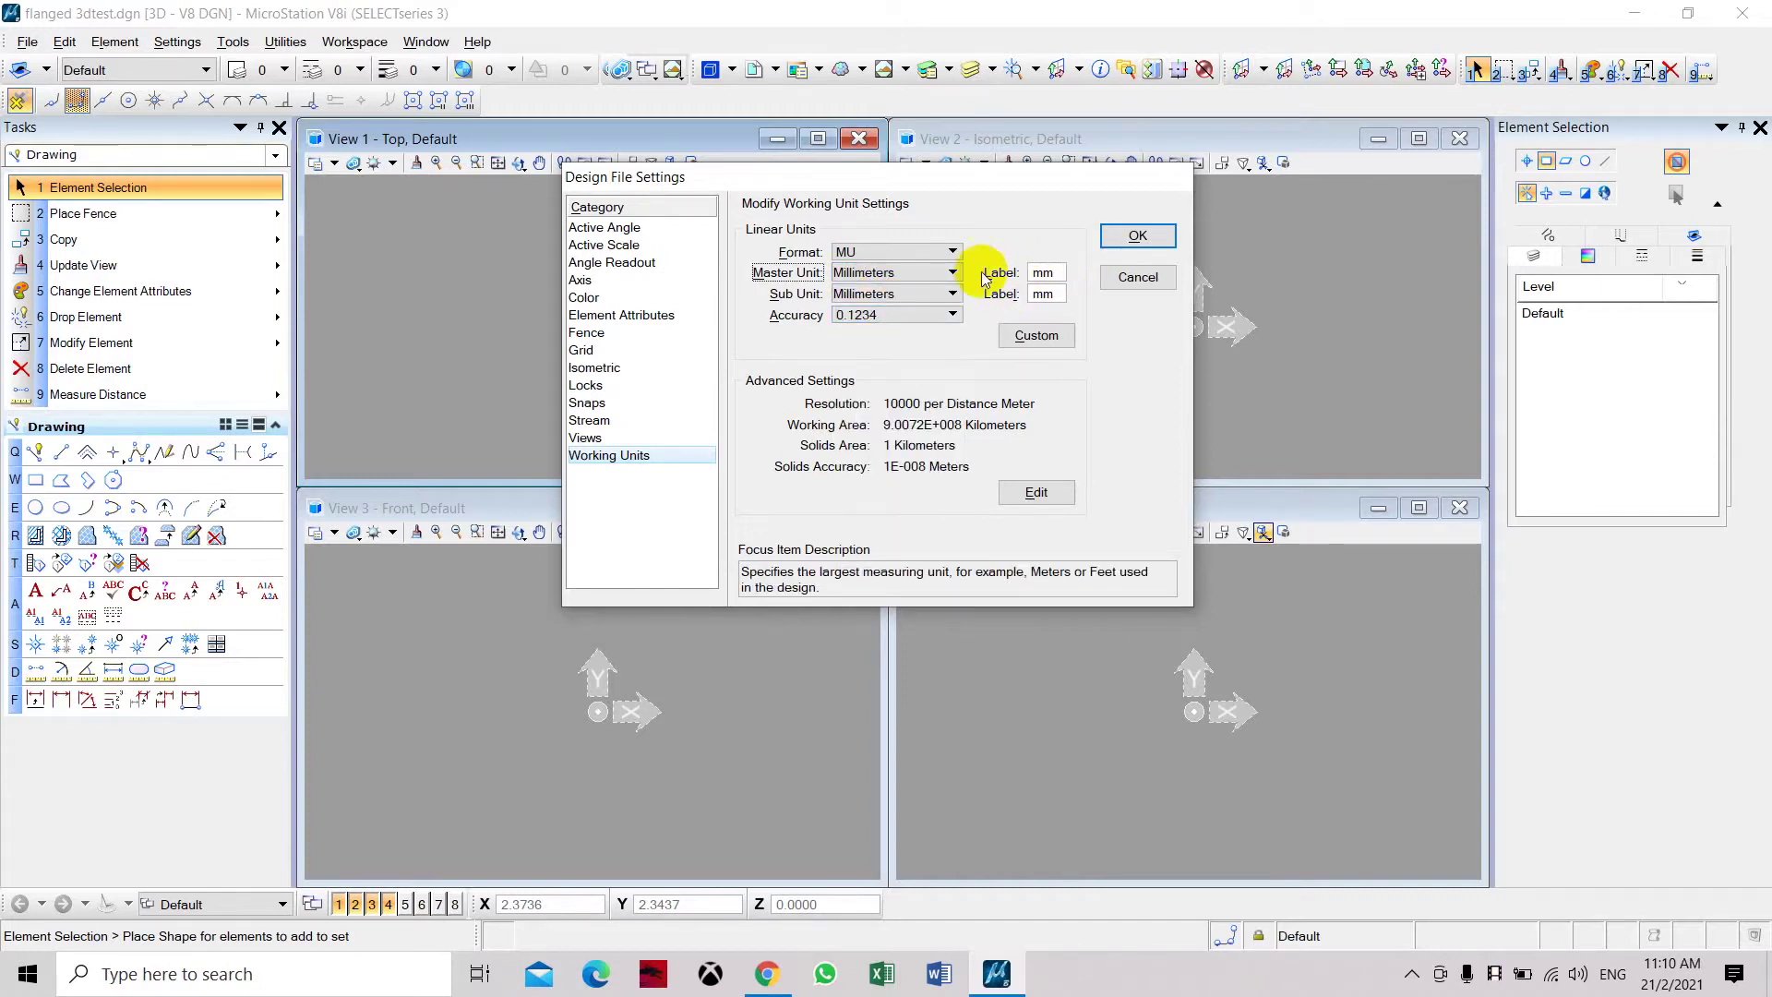
{"action": "left_click", "coordinate": [953, 271]}
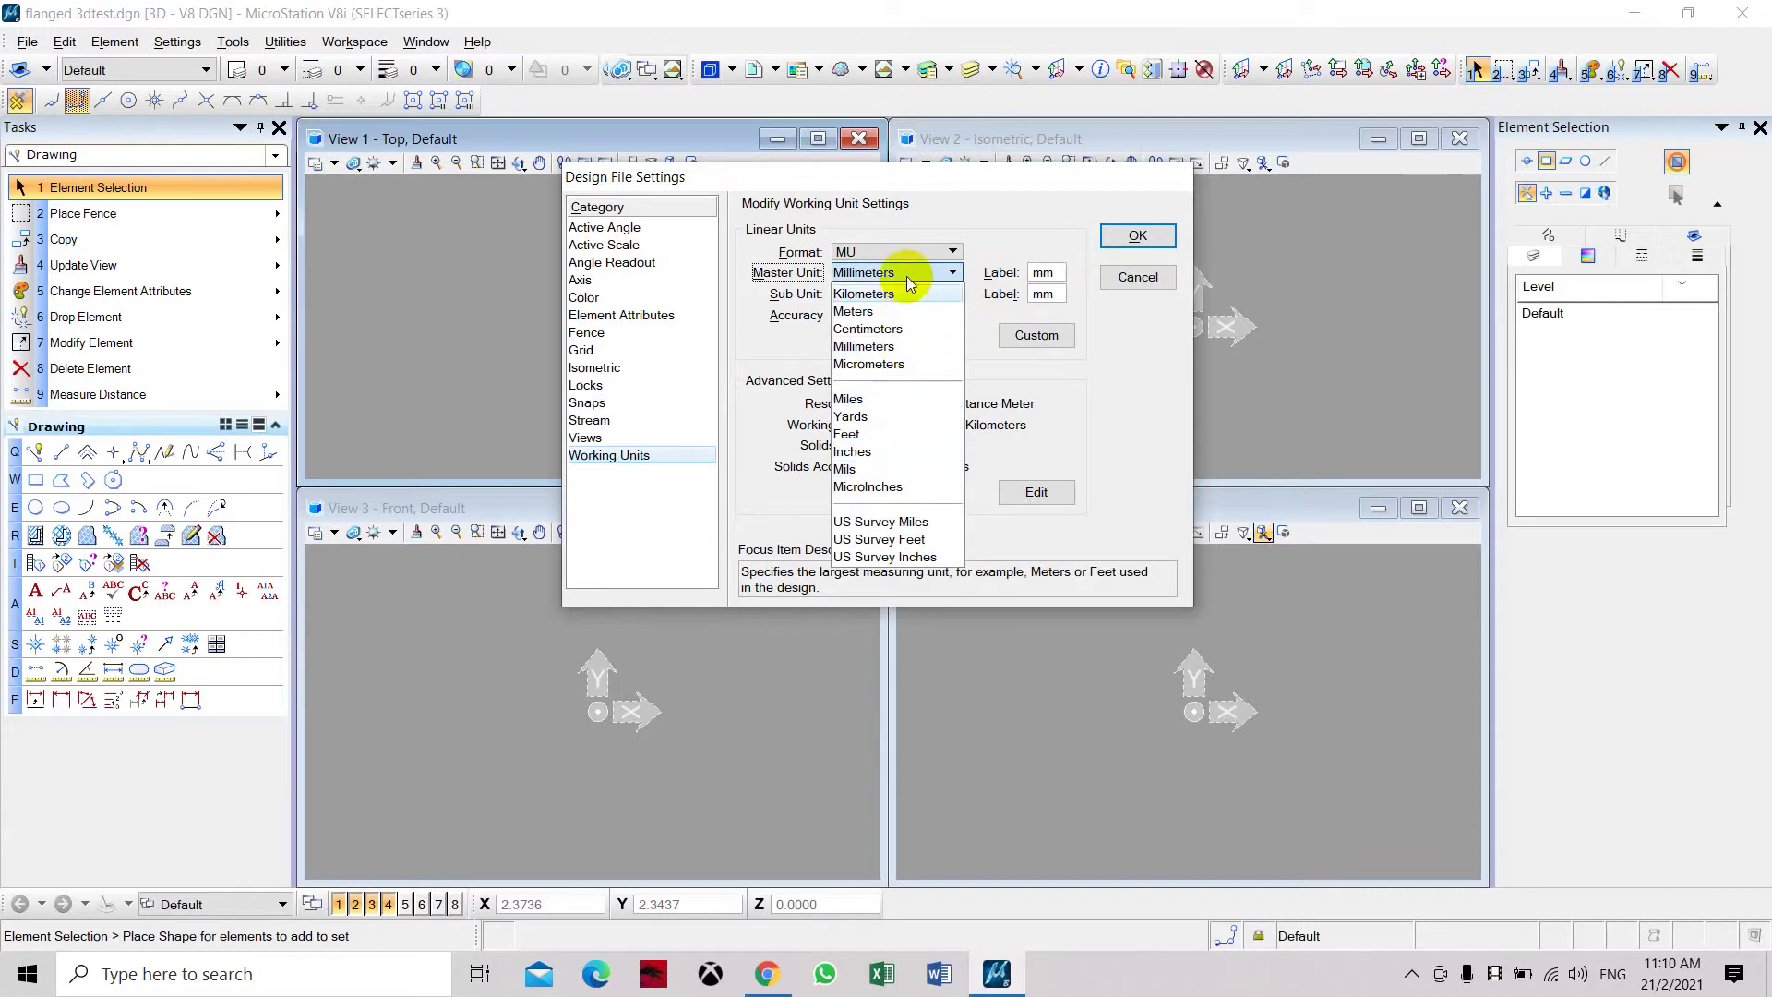
{"action": "left_click", "coordinate": [1135, 241]}
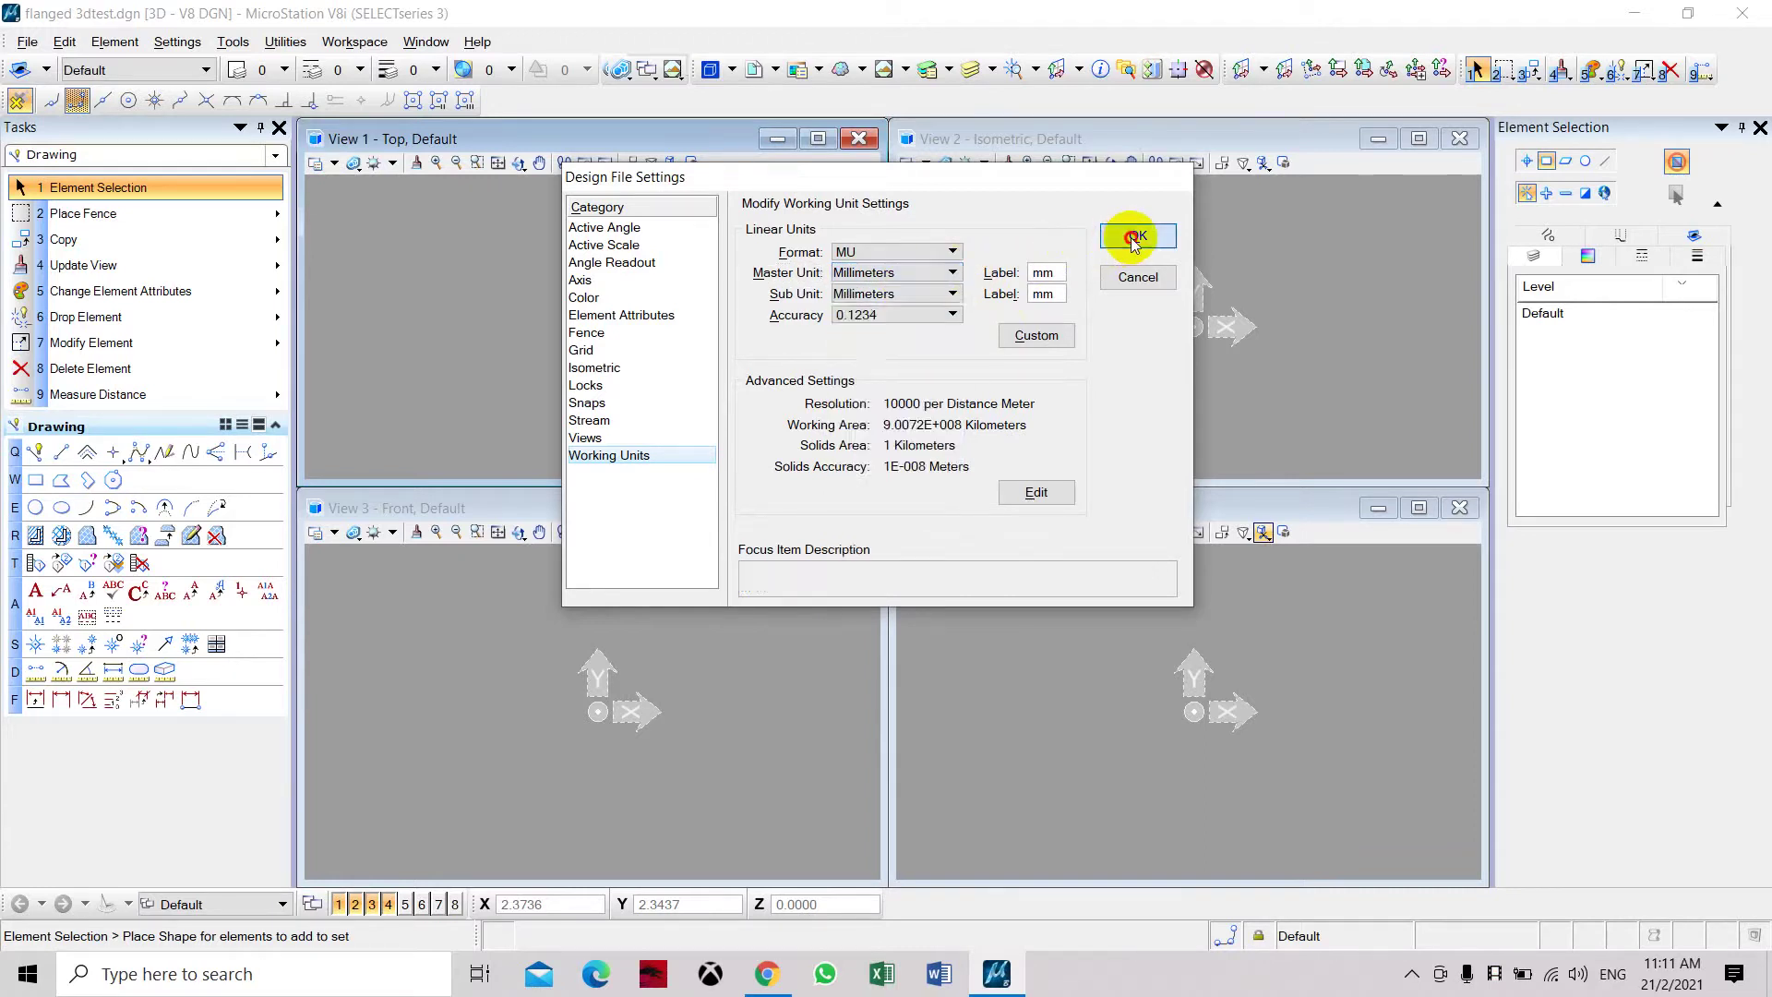
{"action": "left_click", "coordinate": [1132, 238]}
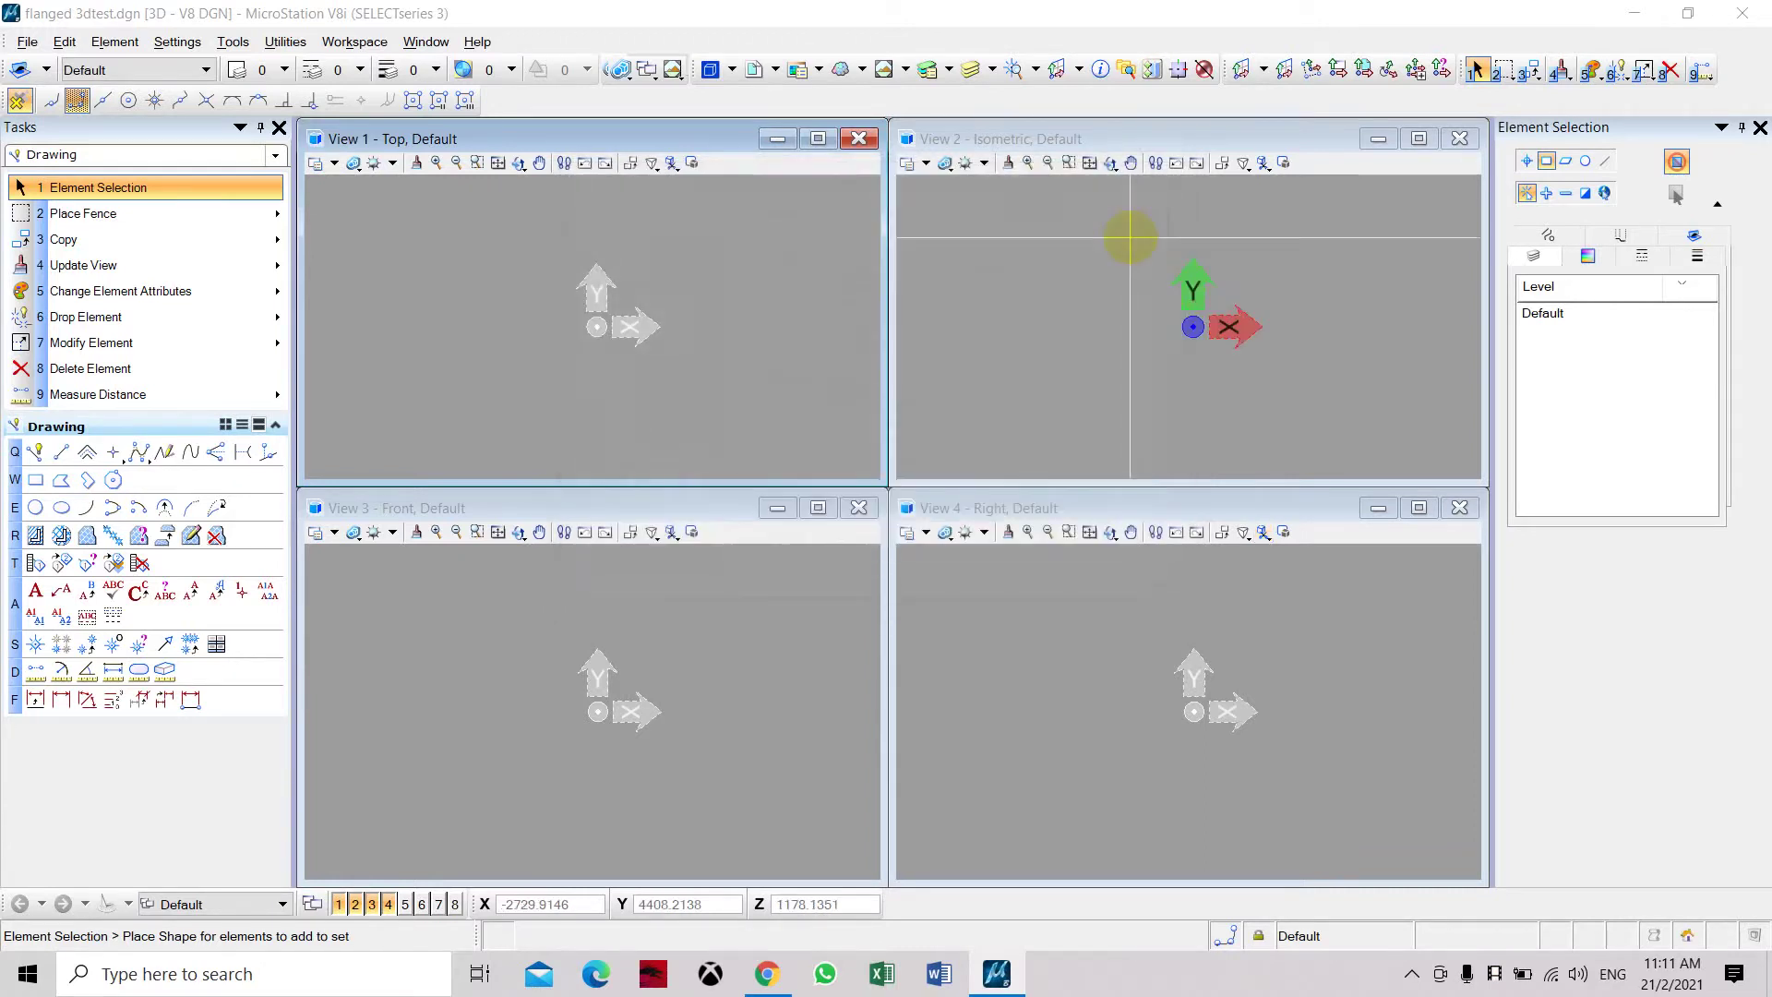
Step: Close the Isometric, Front and Right views and maximize the Top view
{"action": "left_click", "coordinate": [1459, 138]}
{"action": "left_click", "coordinate": [859, 507]}
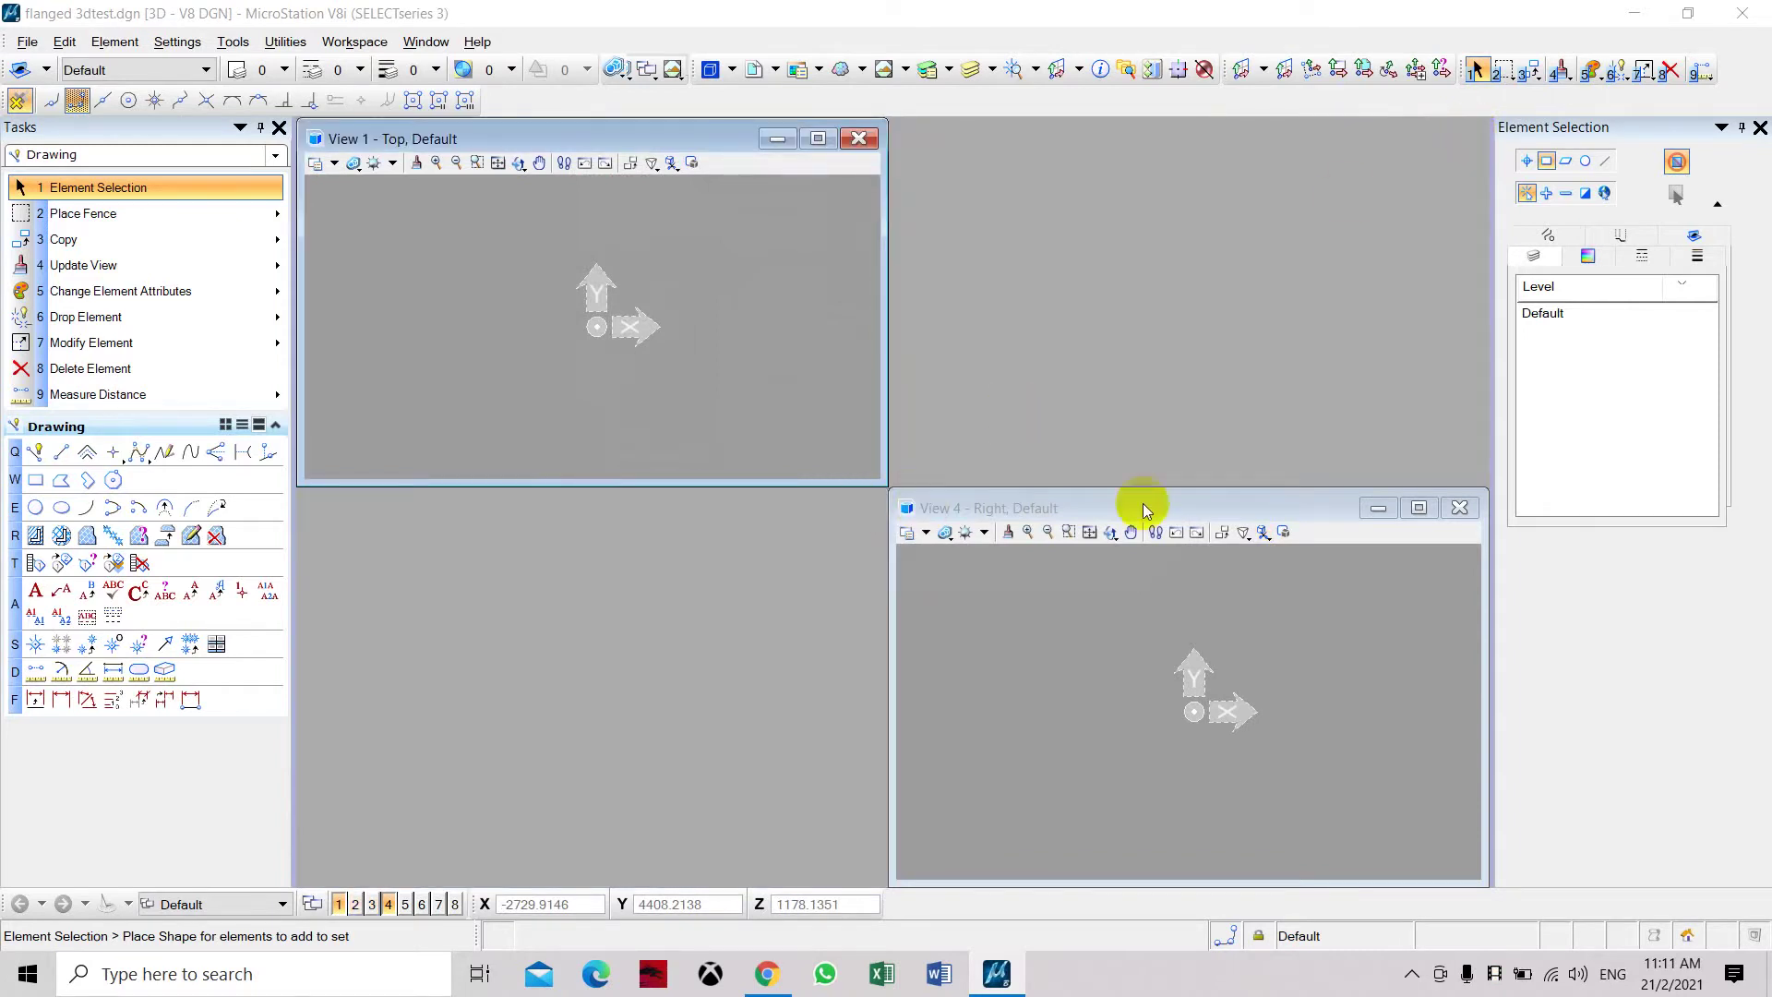
{"action": "left_click", "coordinate": [1456, 508]}
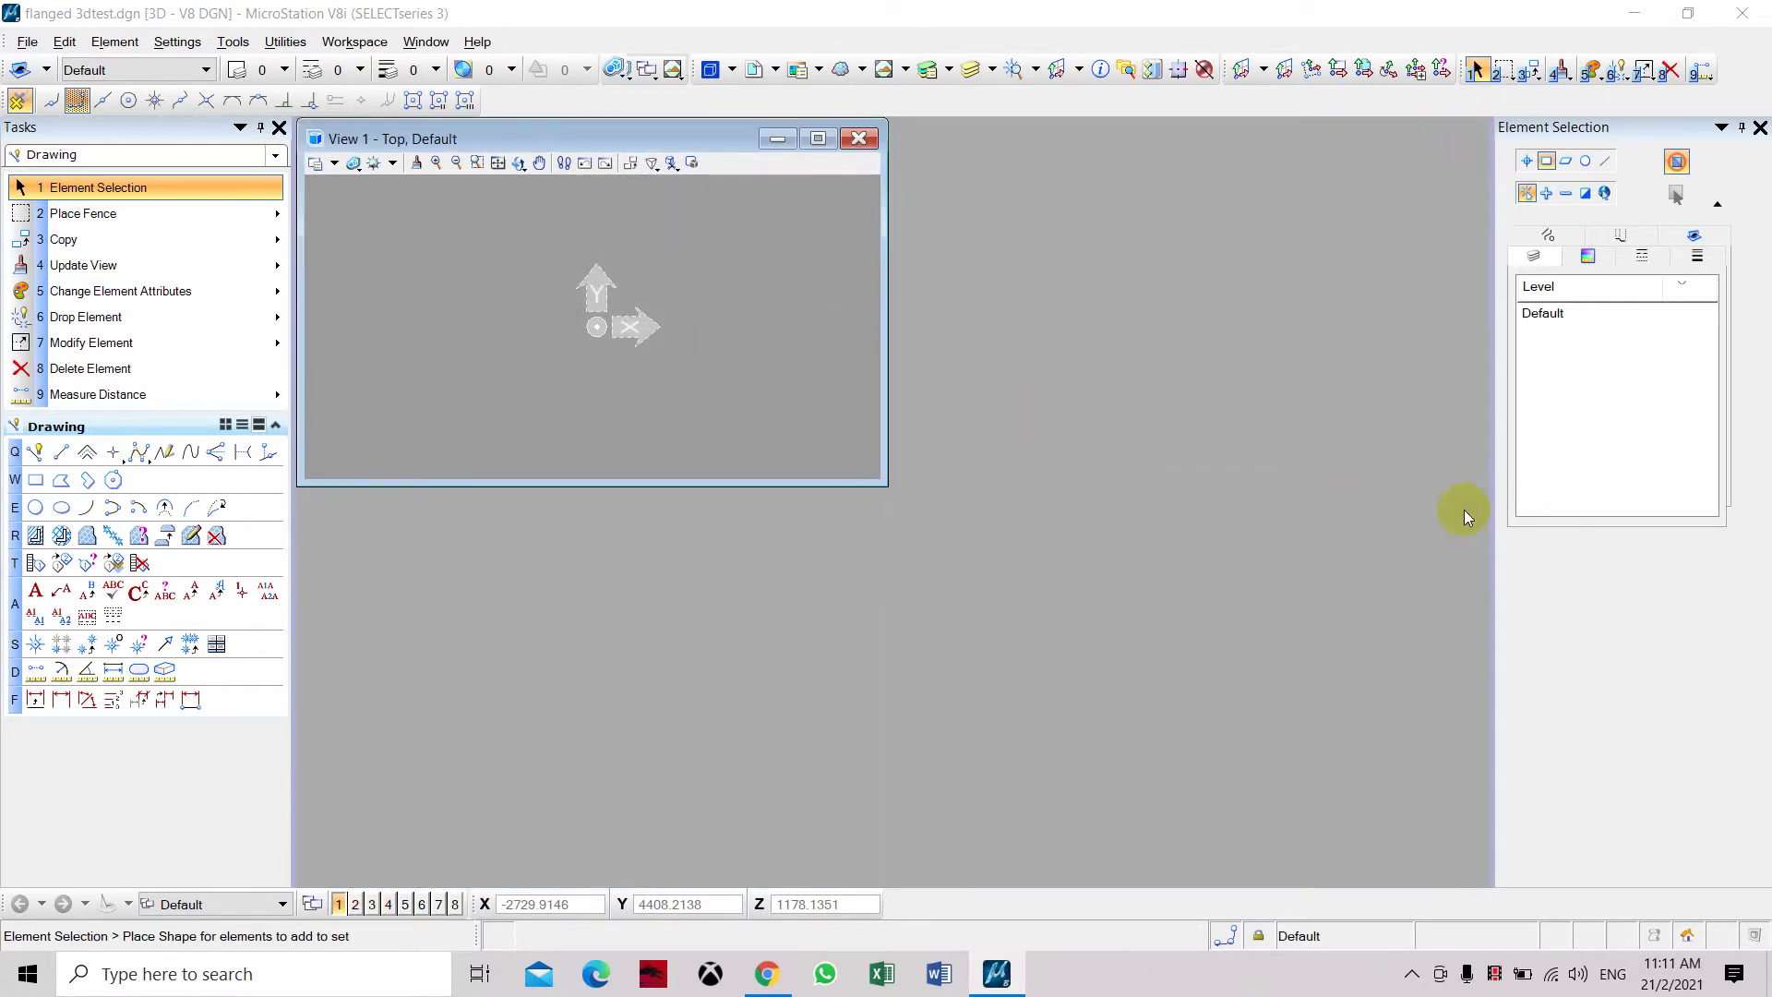
{"action": "left_click", "coordinate": [818, 139]}
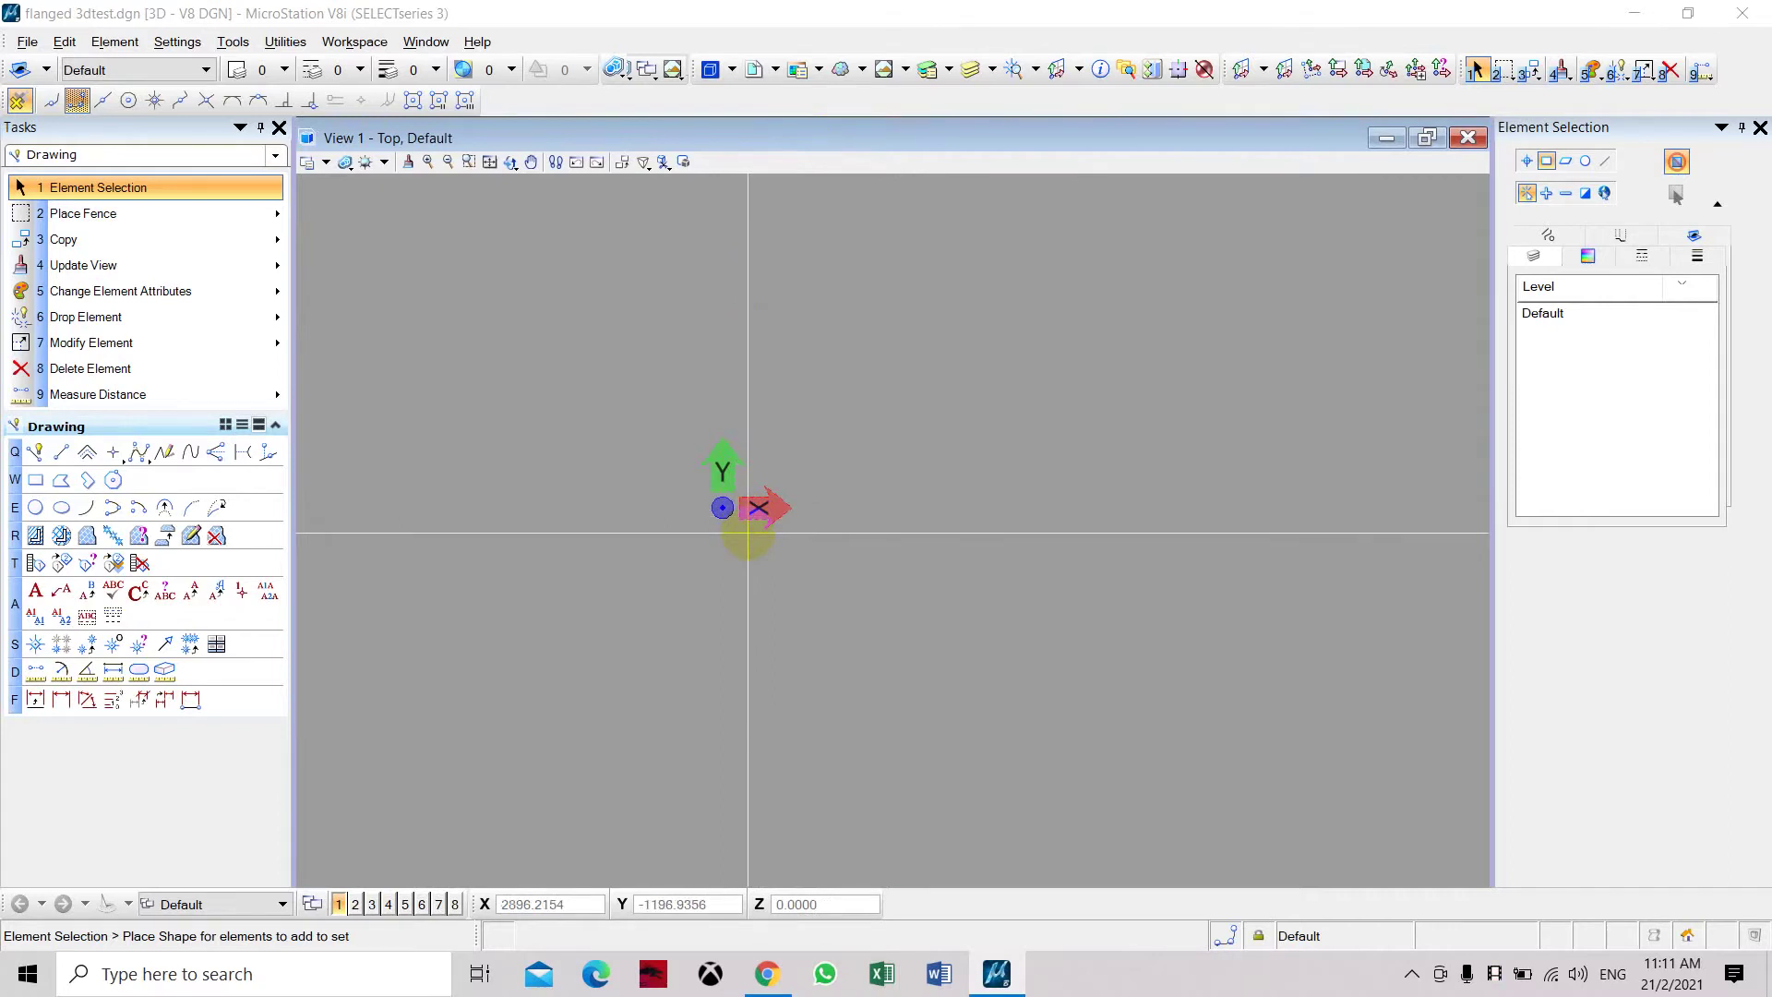
Step: Place a circle by center with a radius of 300 mm in the Top view
{"action": "left_click", "coordinate": [35, 508]}
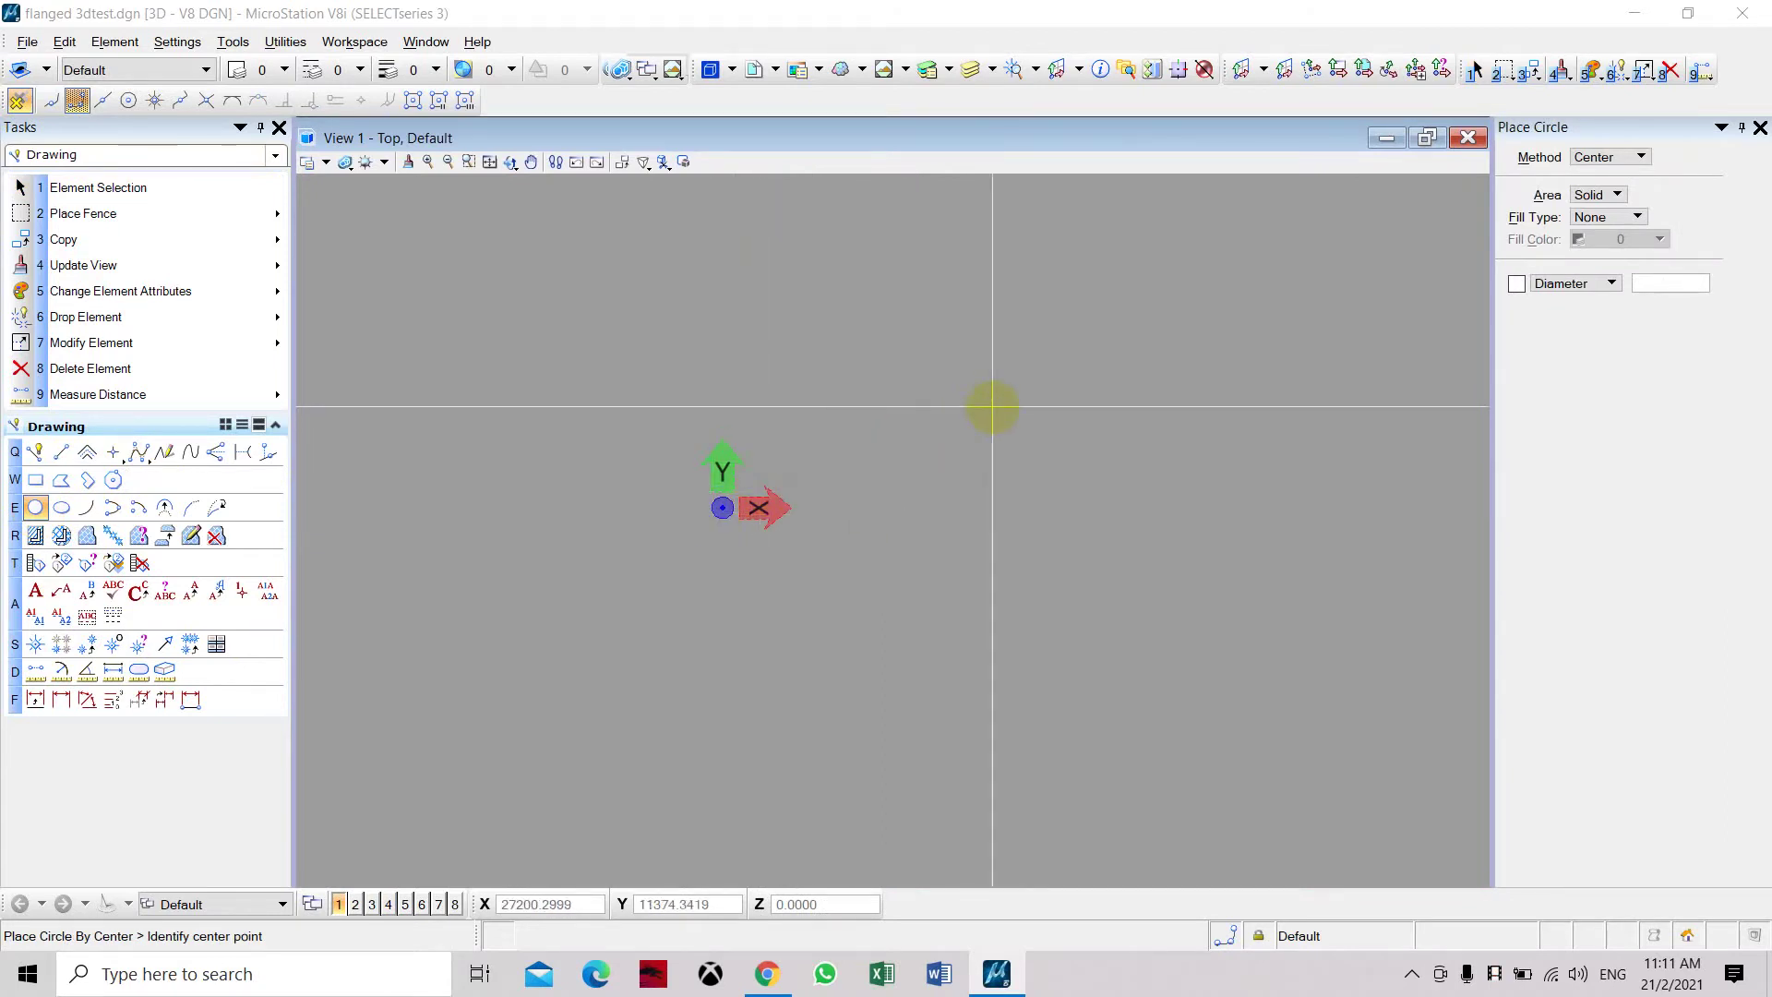
{"action": "left_click", "coordinate": [963, 404]}
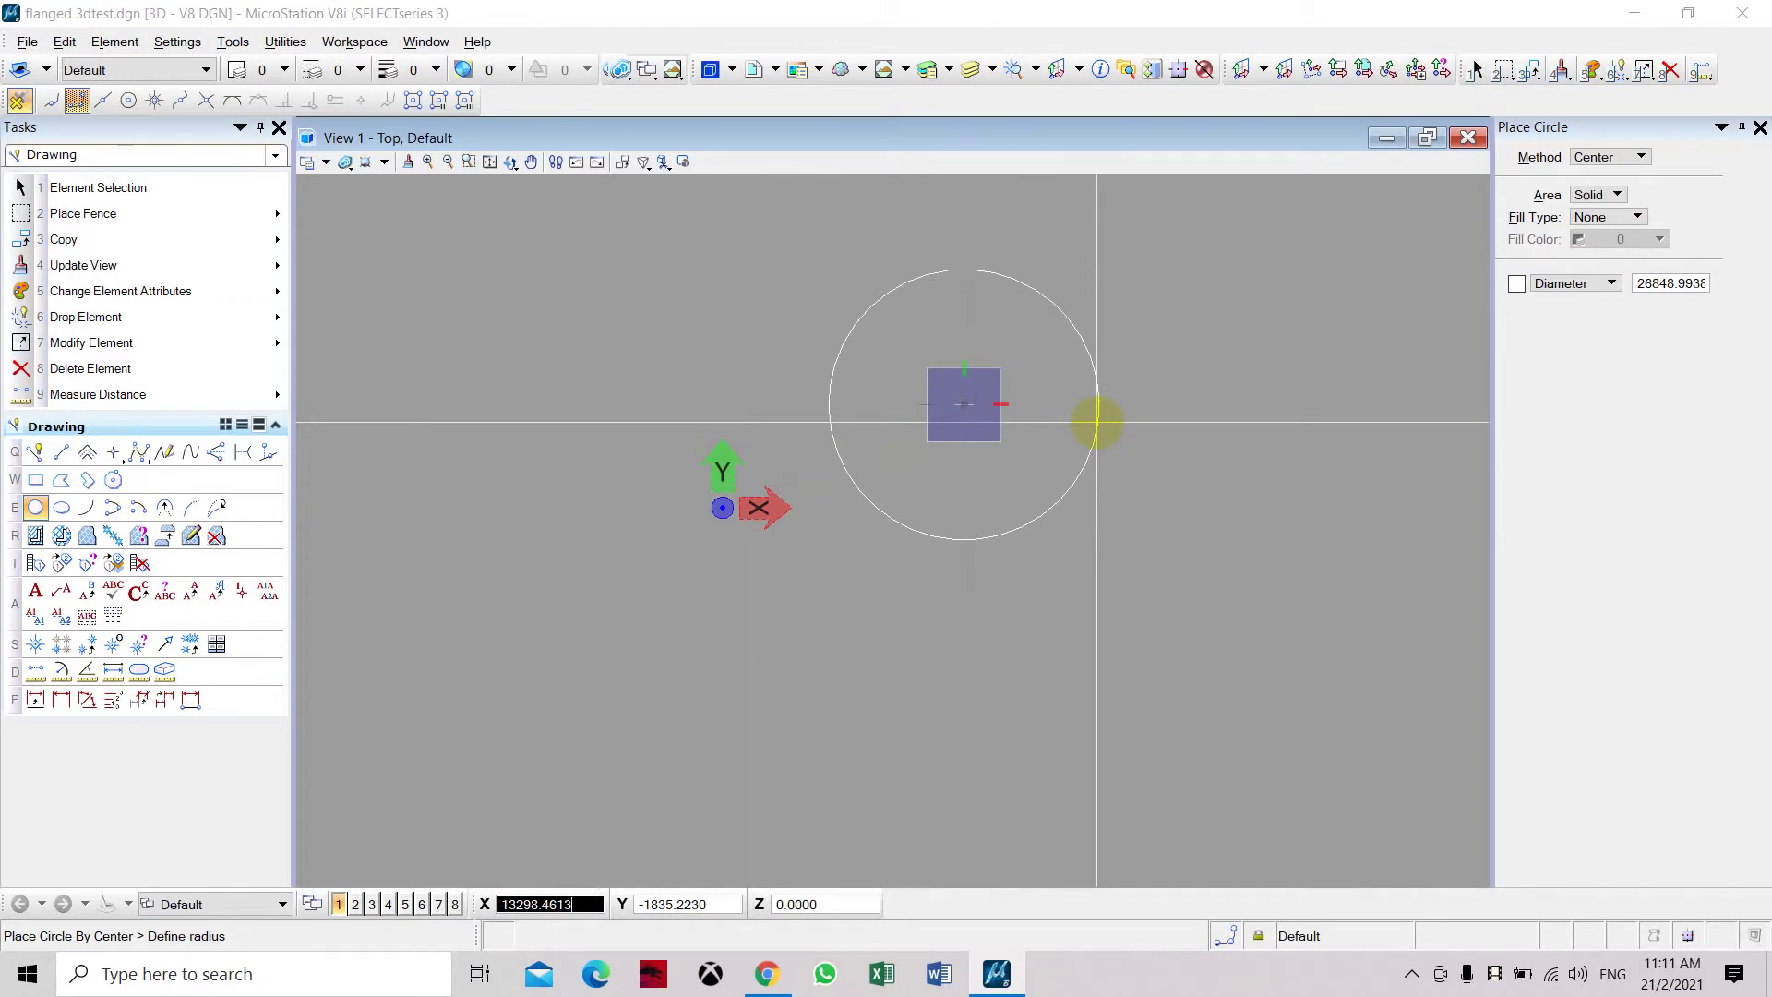
{"action": "type", "text": "3"}
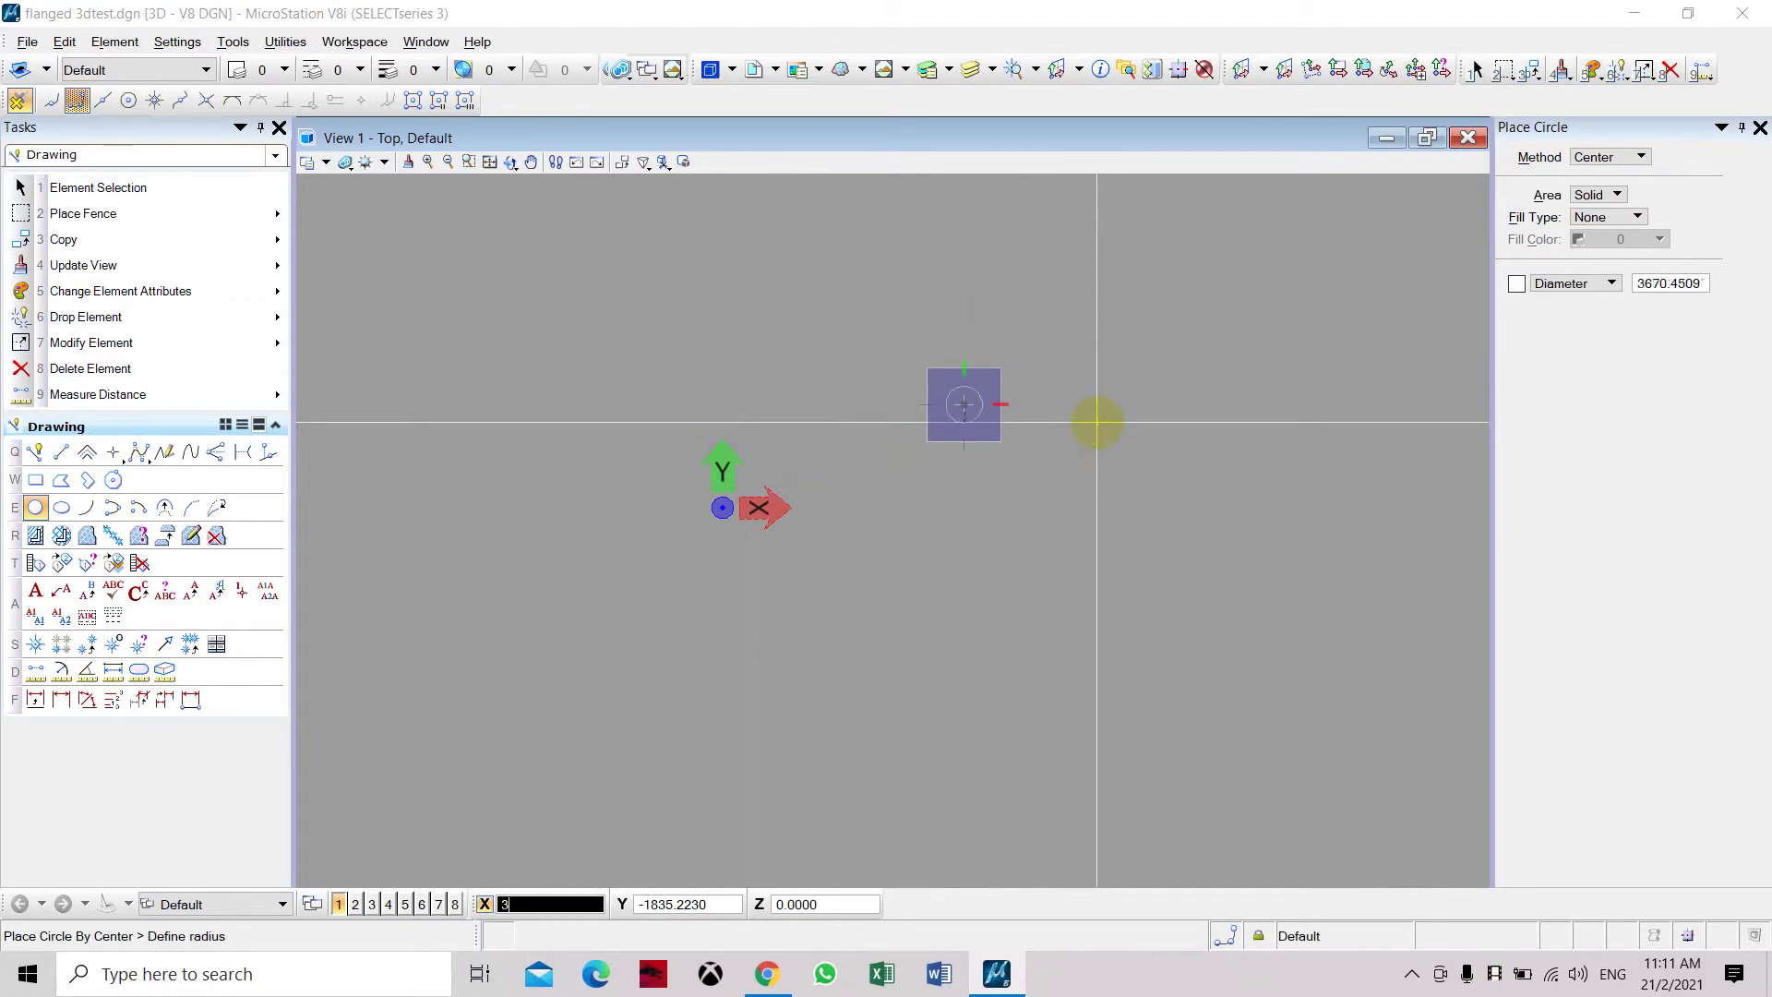
{"action": "type", "text": "00"}
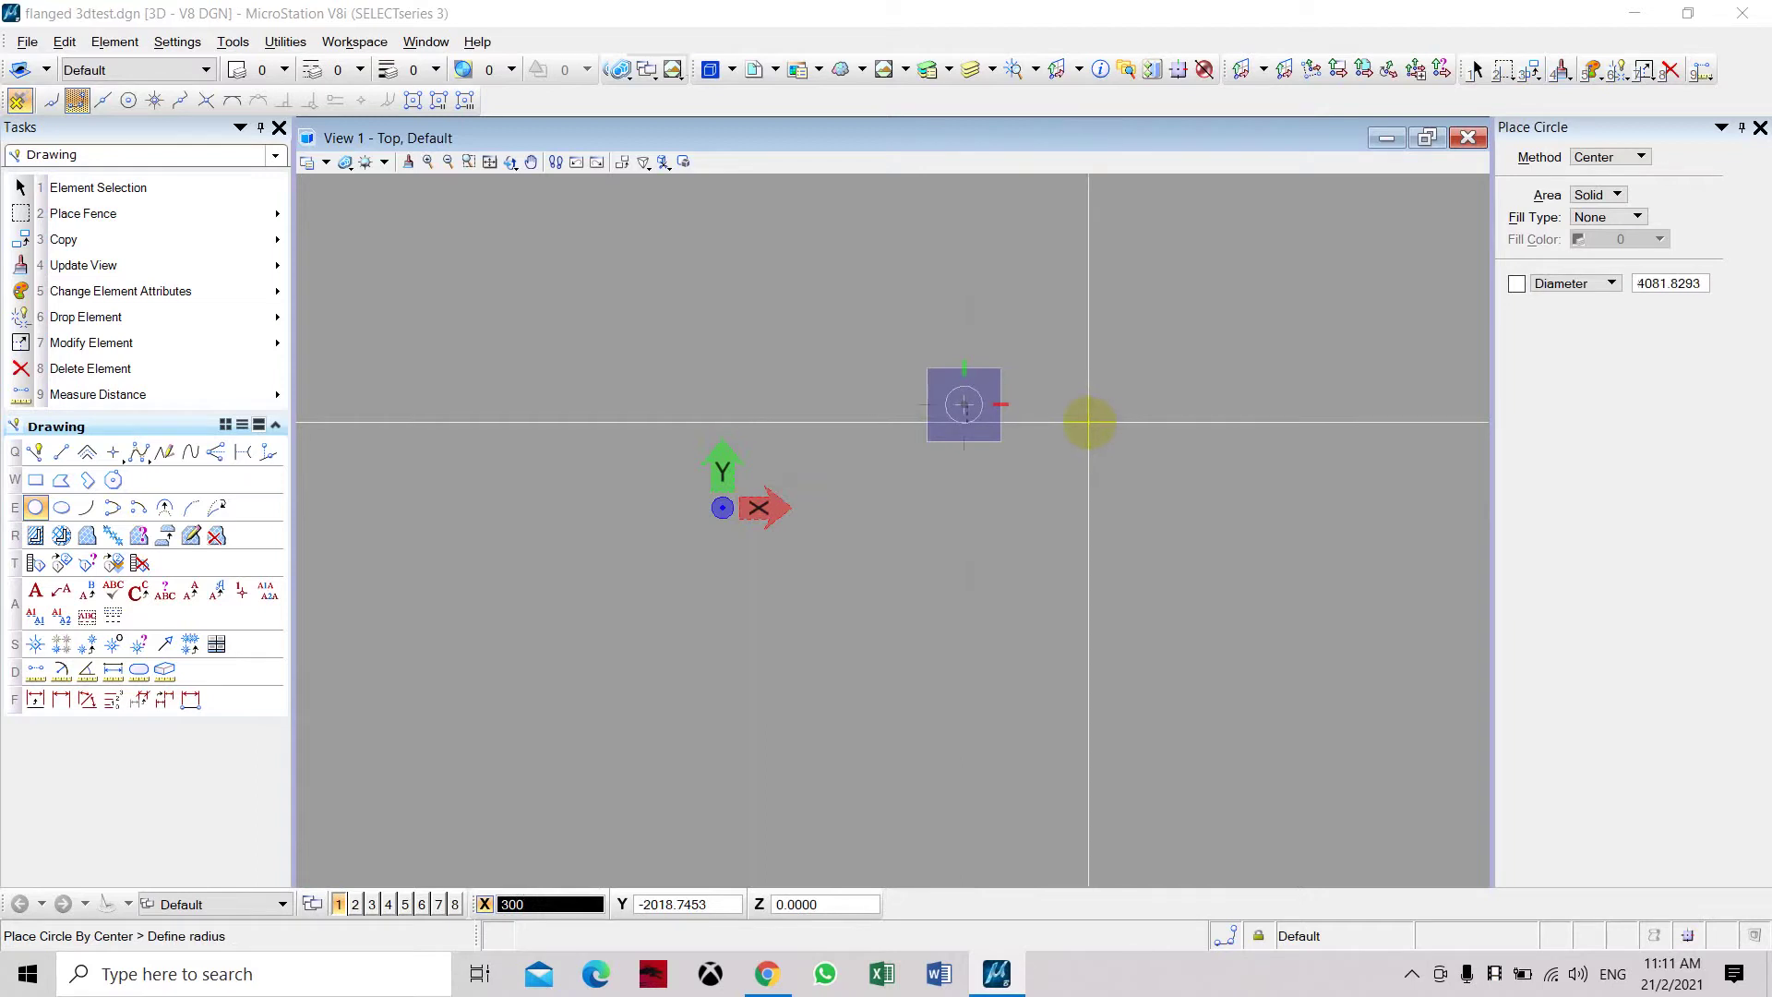
{"action": "key", "text": "Tab"}
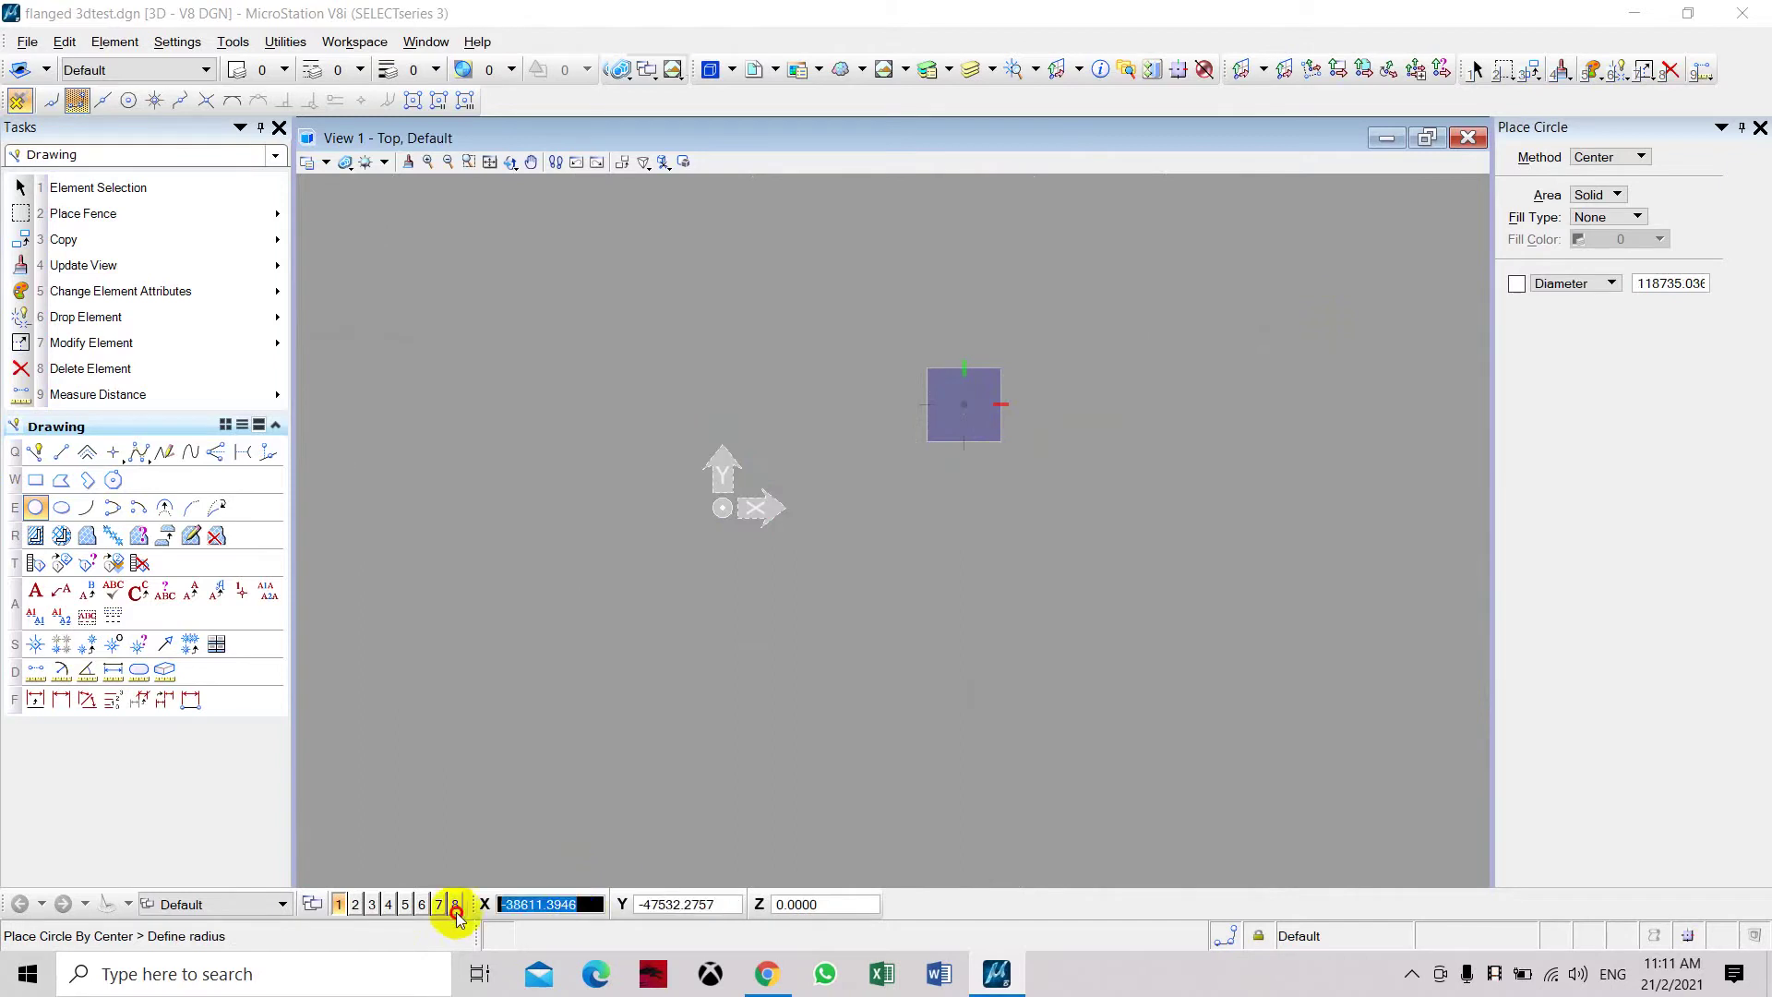
{"action": "type", "text": "3"}
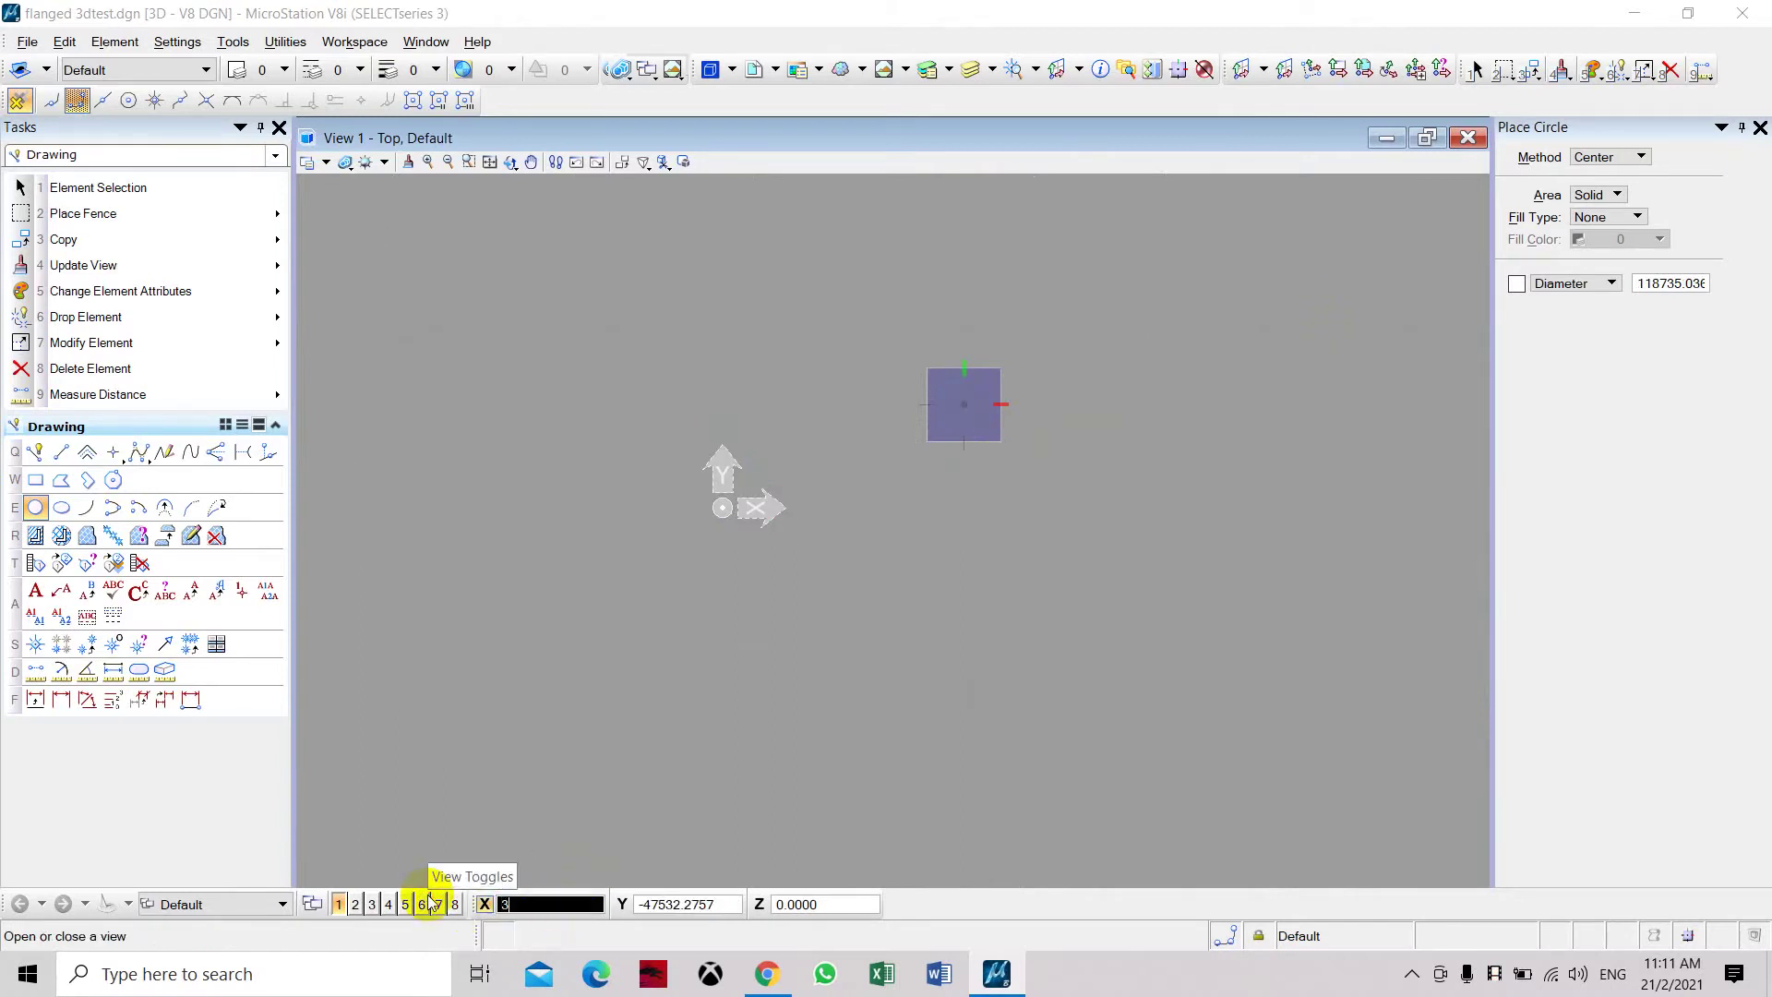
{"action": "type", "text": "00"}
{"action": "key", "text": "Tab"}
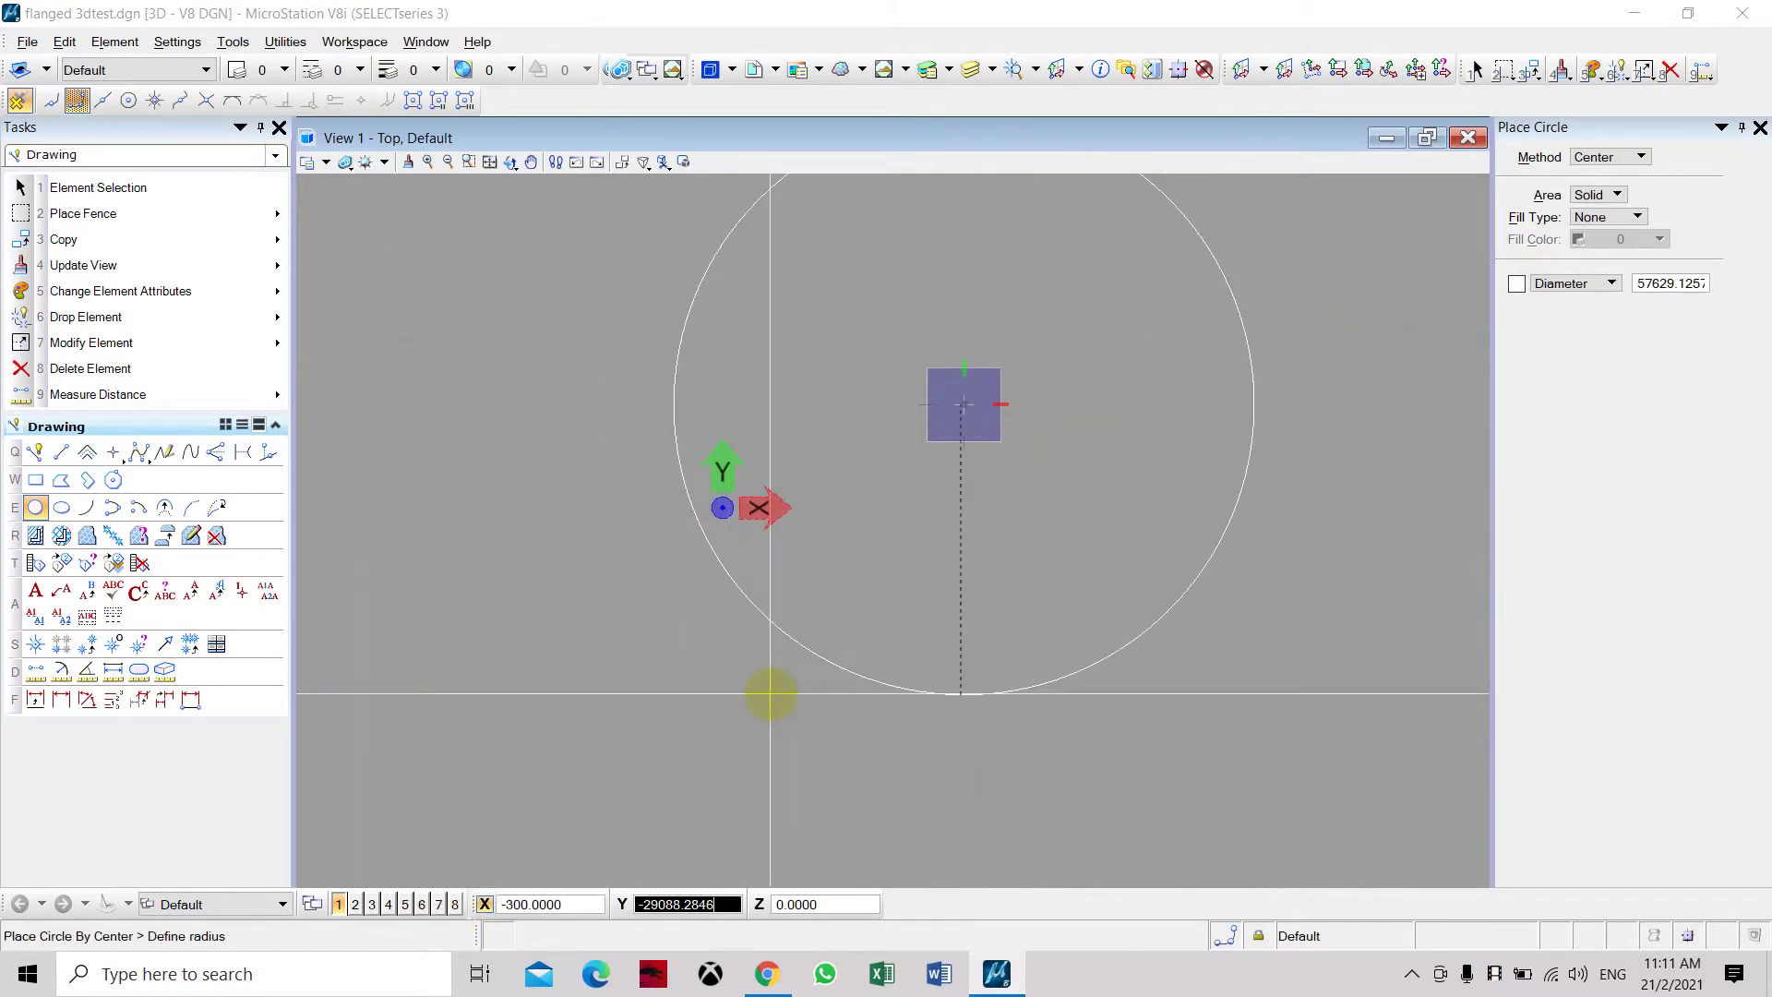
{"action": "scroll", "coordinate": [1035, 388], "scroll_direction": "up", "scroll_amount": 2}
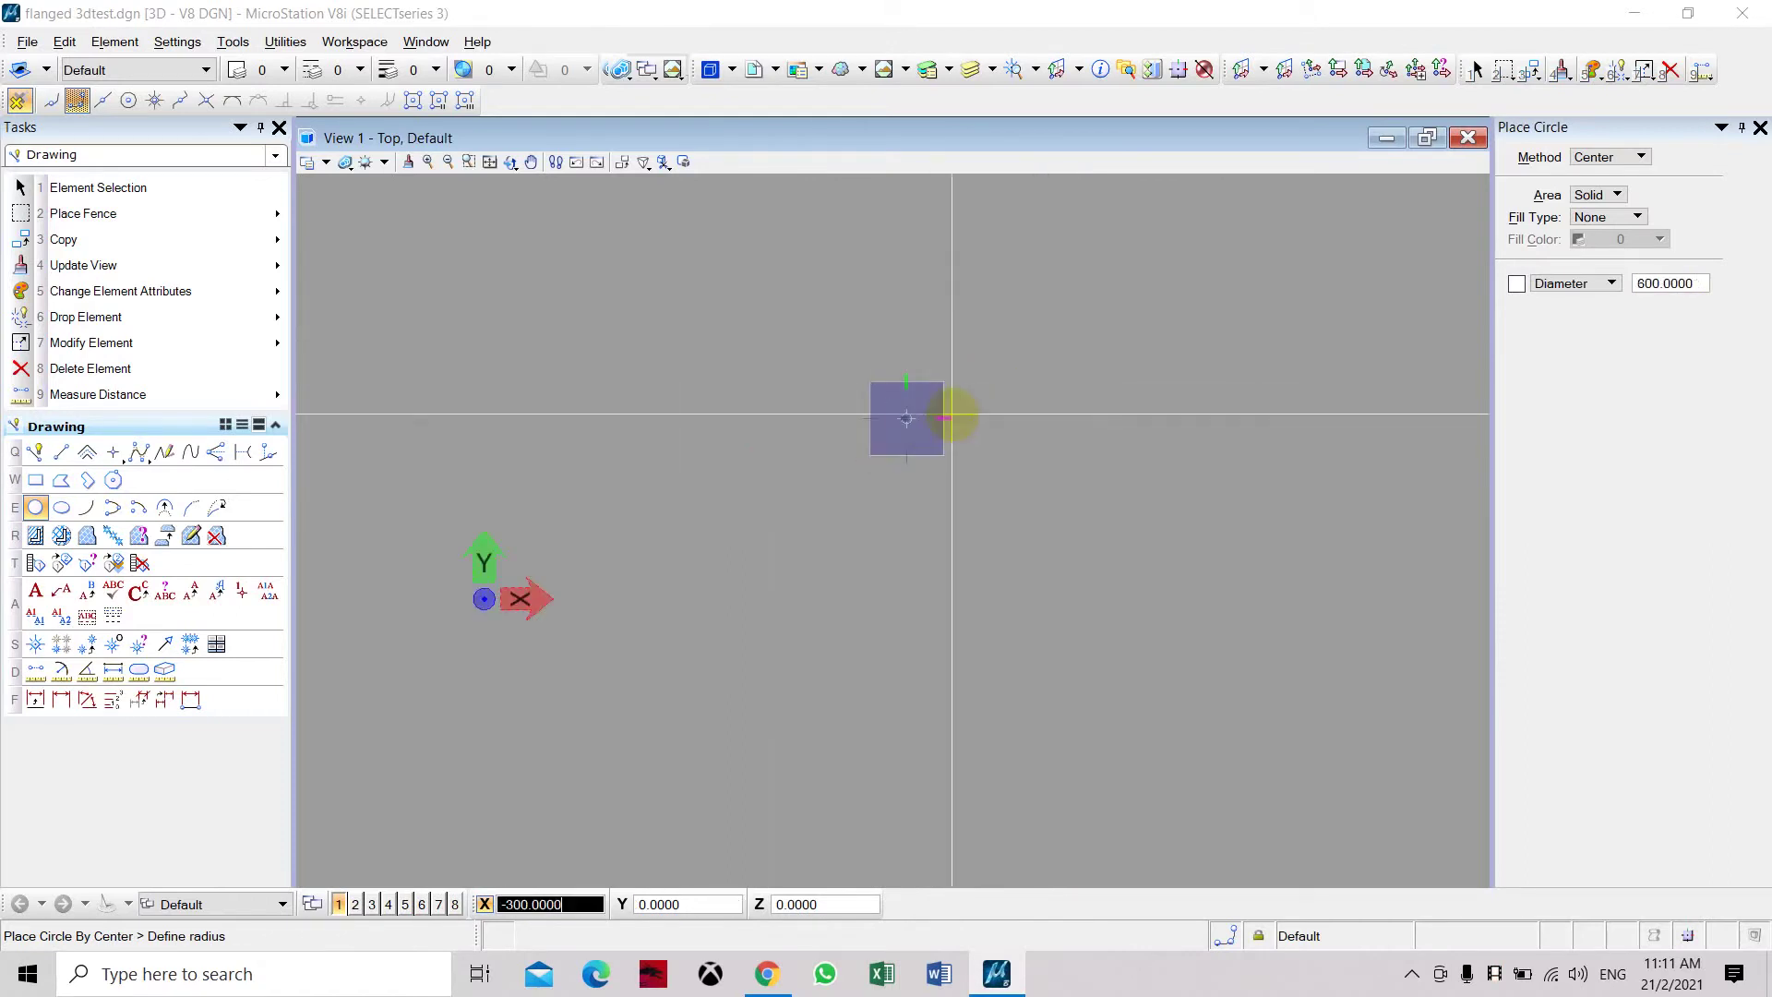
{"action": "scroll", "coordinate": [958, 412], "scroll_direction": "up", "scroll_amount": 2}
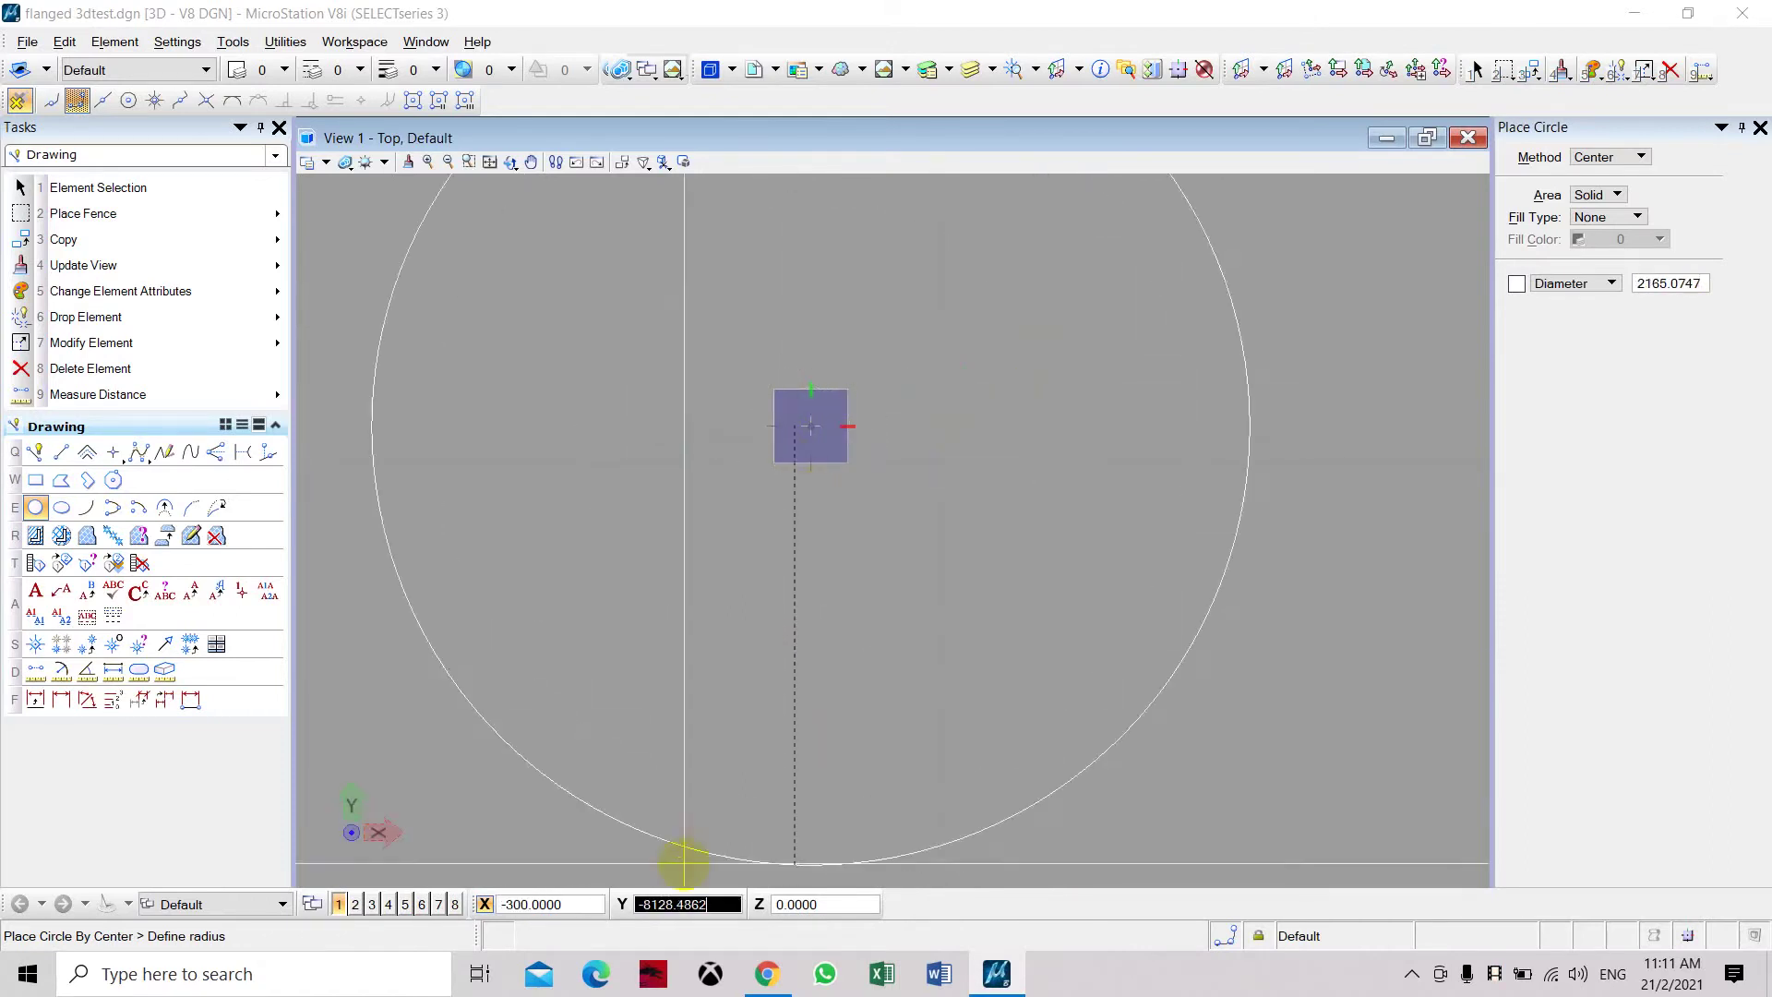
{"action": "left_click", "coordinate": [720, 911]}
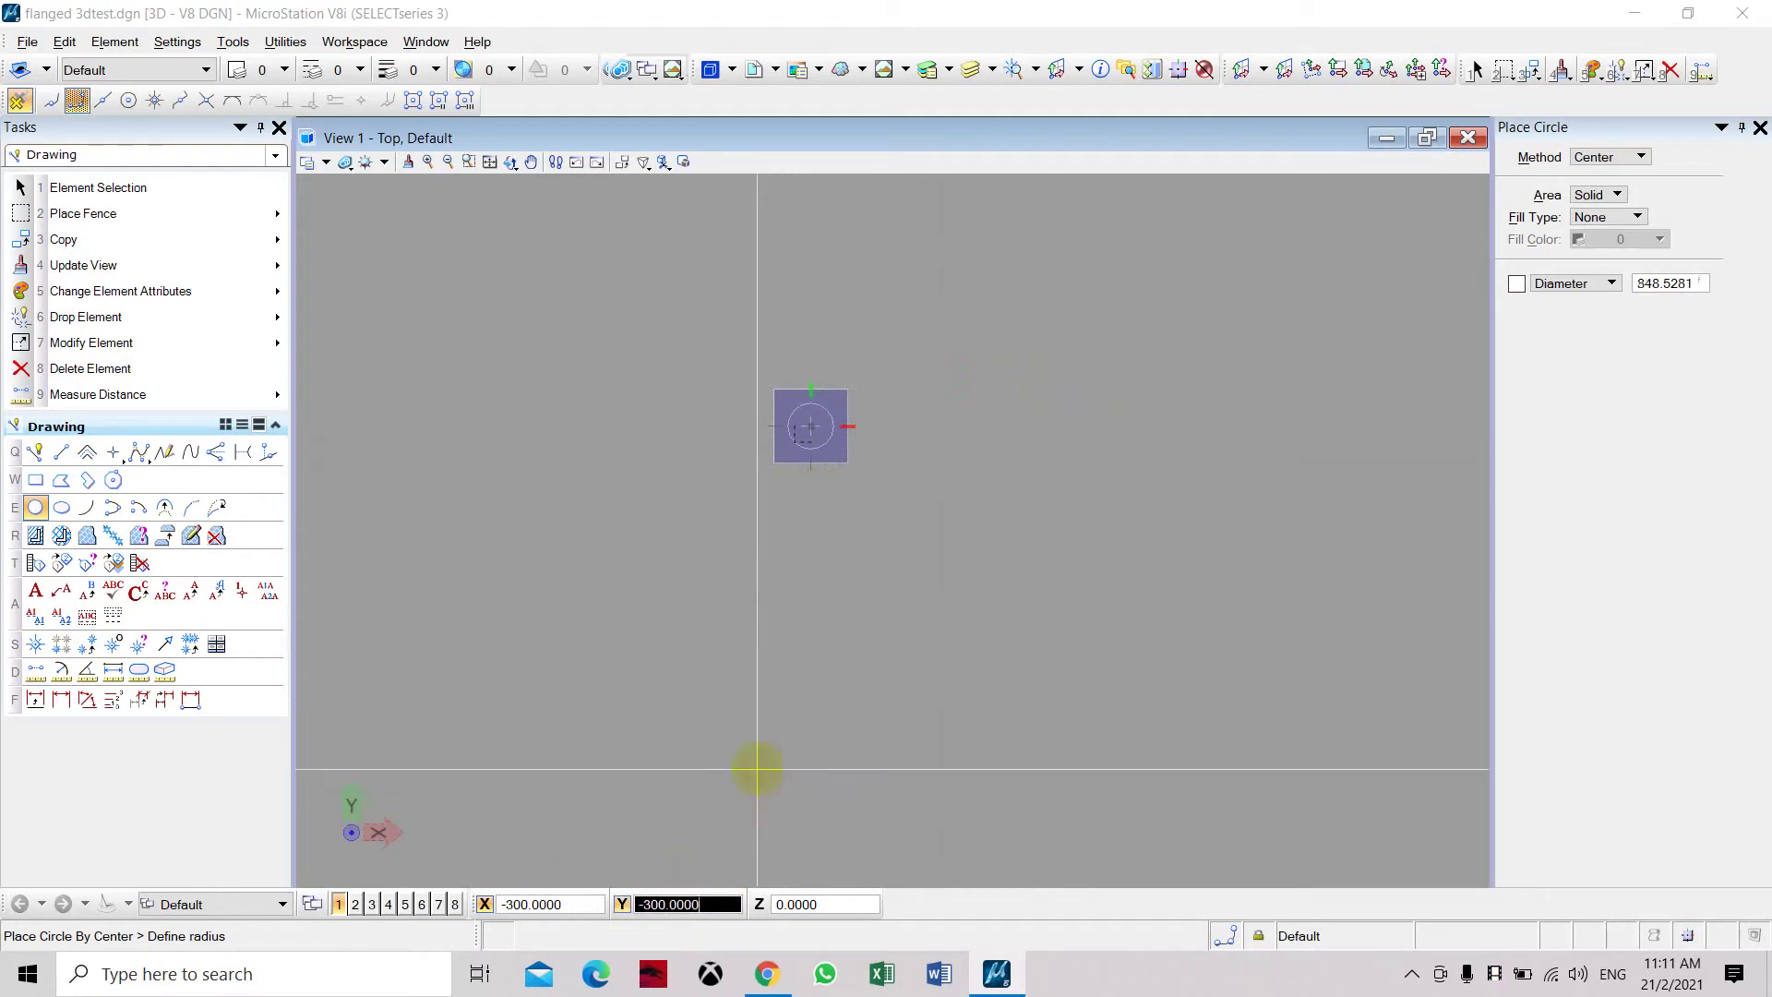
{"action": "left_click", "coordinate": [904, 400]}
{"action": "scroll", "coordinate": [606, 514], "scroll_direction": "up", "scroll_amount": 5}
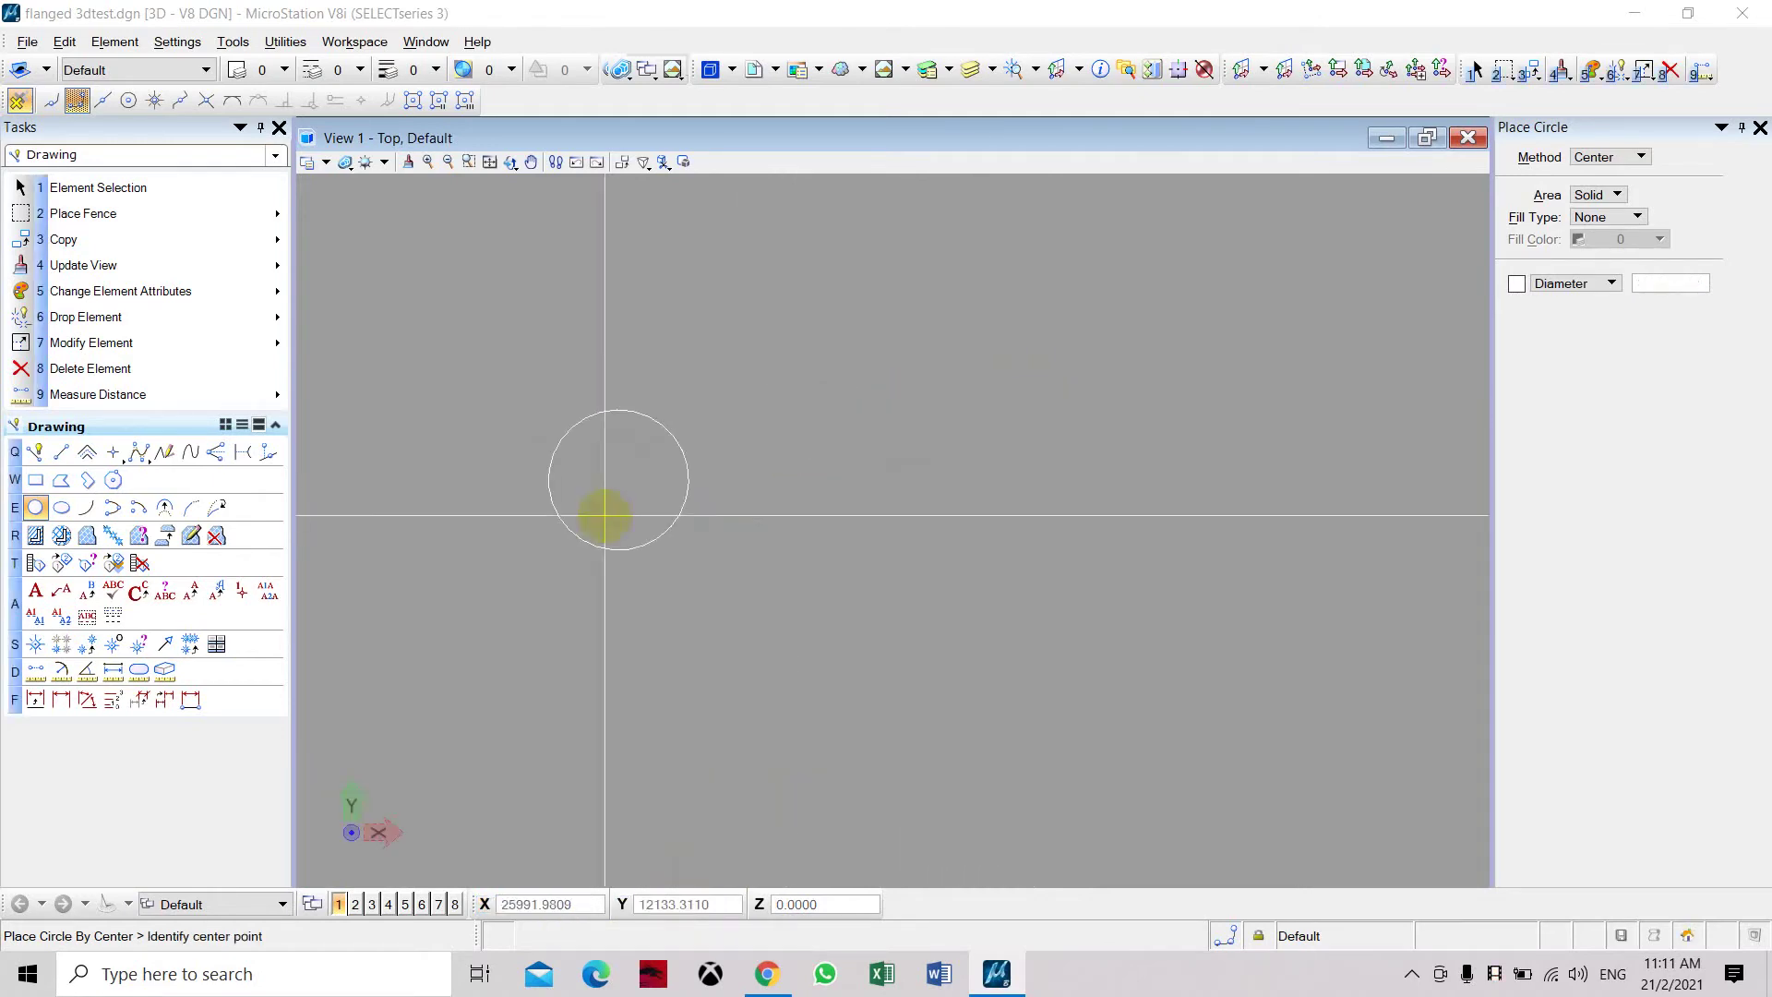
{"action": "key", "text": "Escape"}
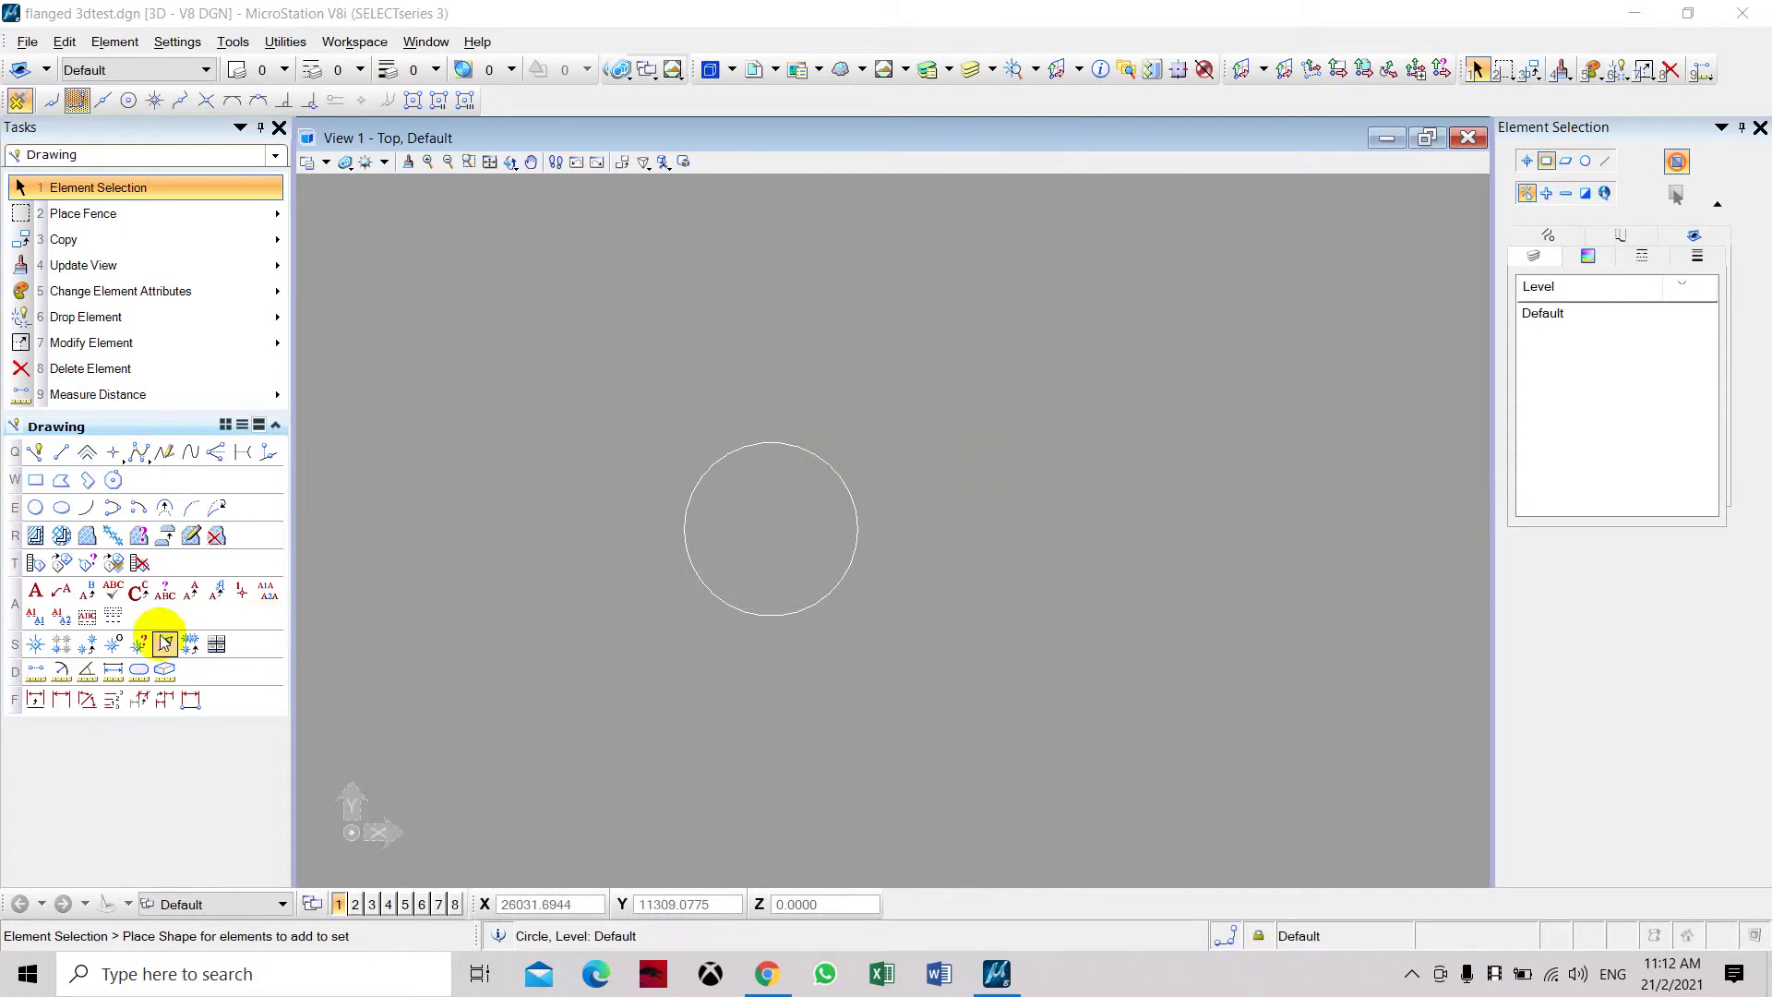
Step: Check the circle's radius with a temporary radius dimension, without placing it
{"action": "left_click", "coordinate": [35, 700]}
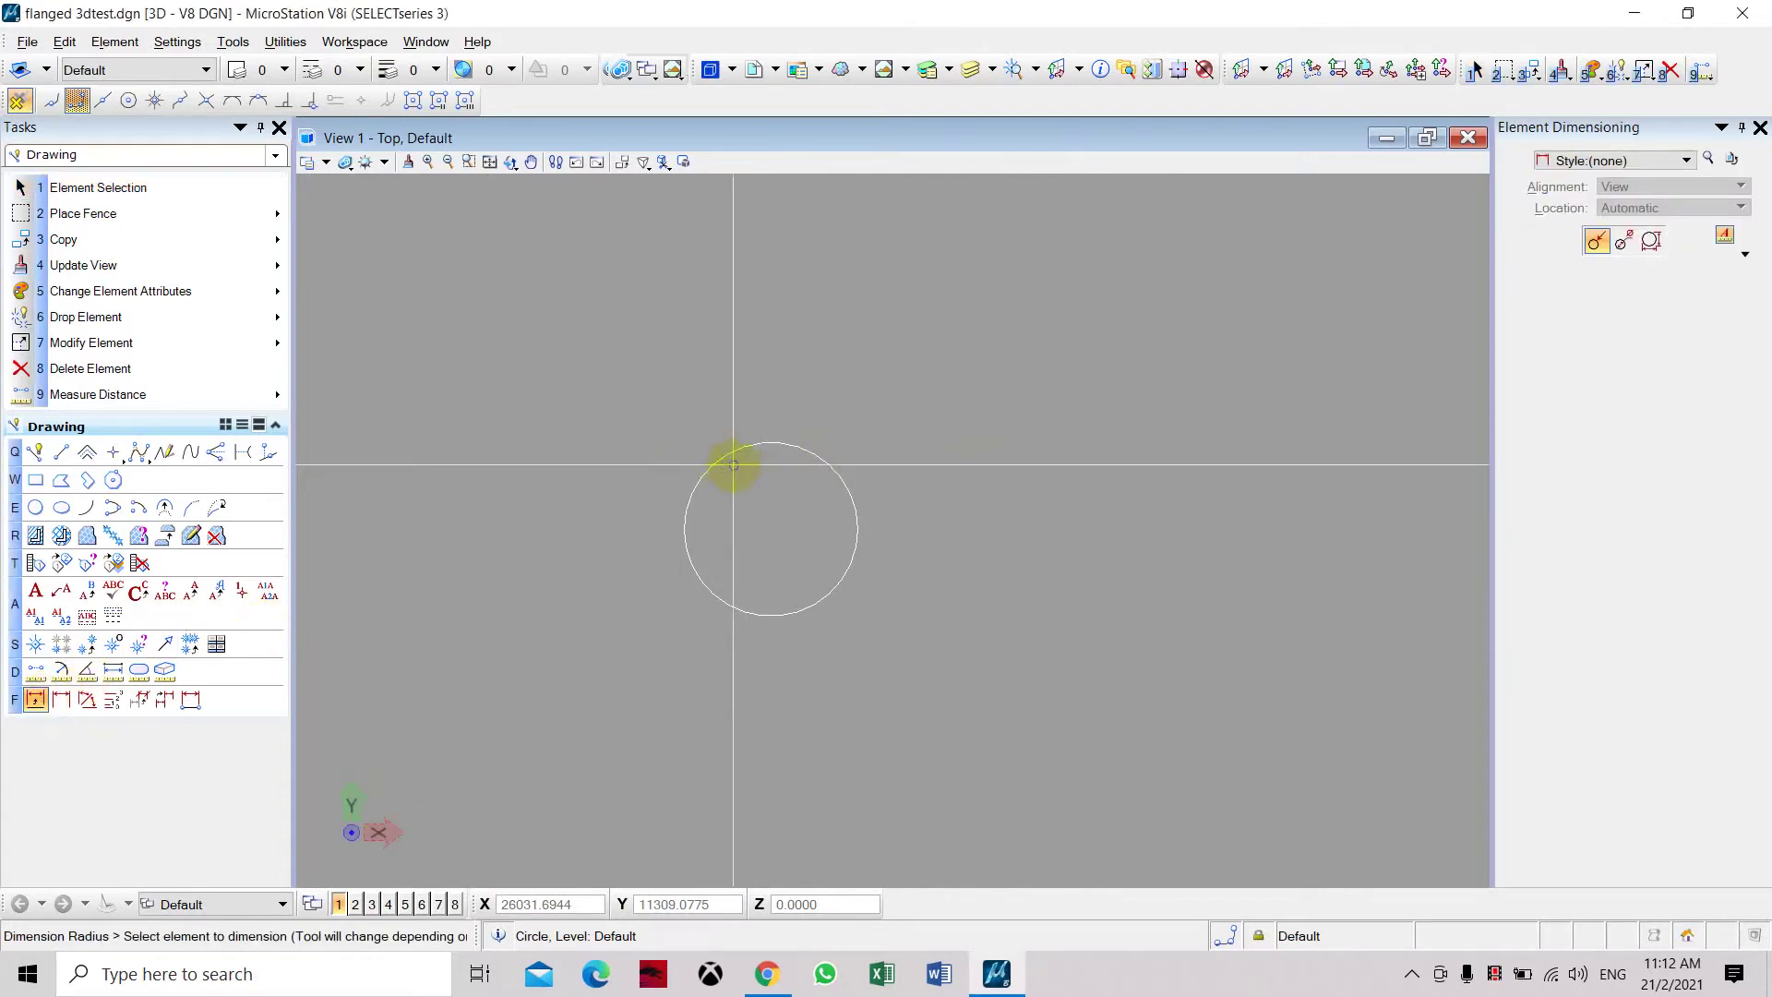
{"action": "left_click", "coordinate": [708, 467]}
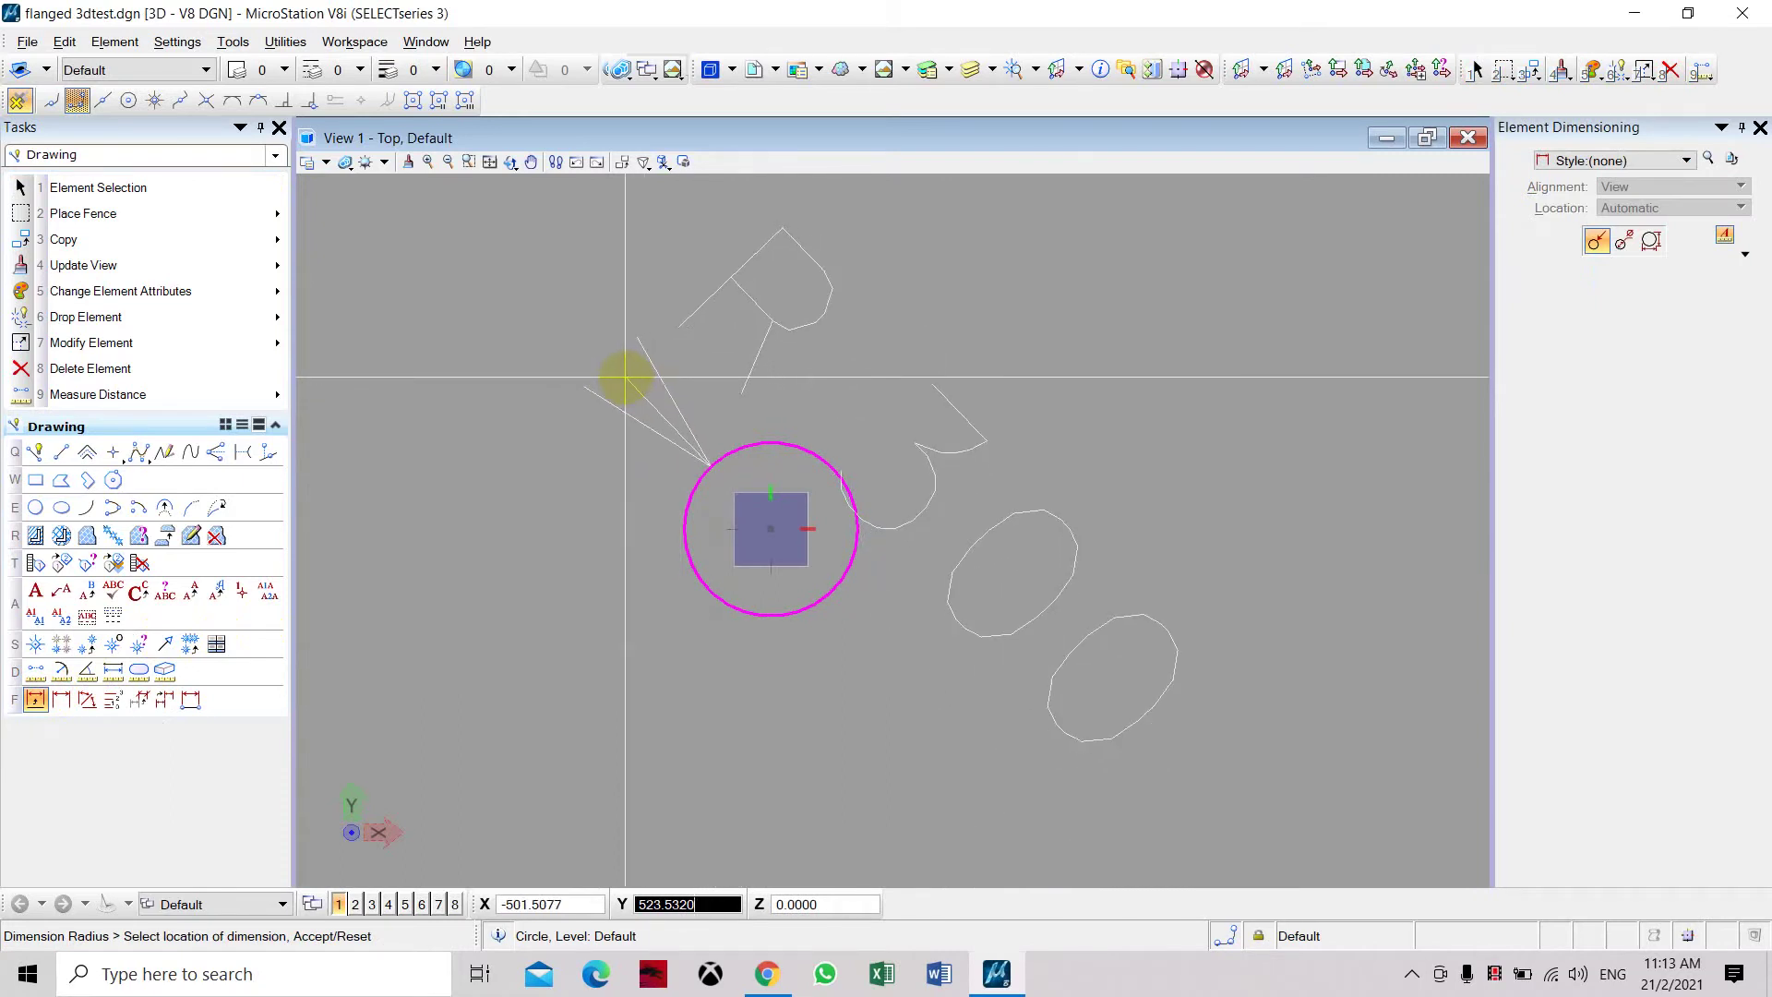
{"action": "key", "text": "Escape"}
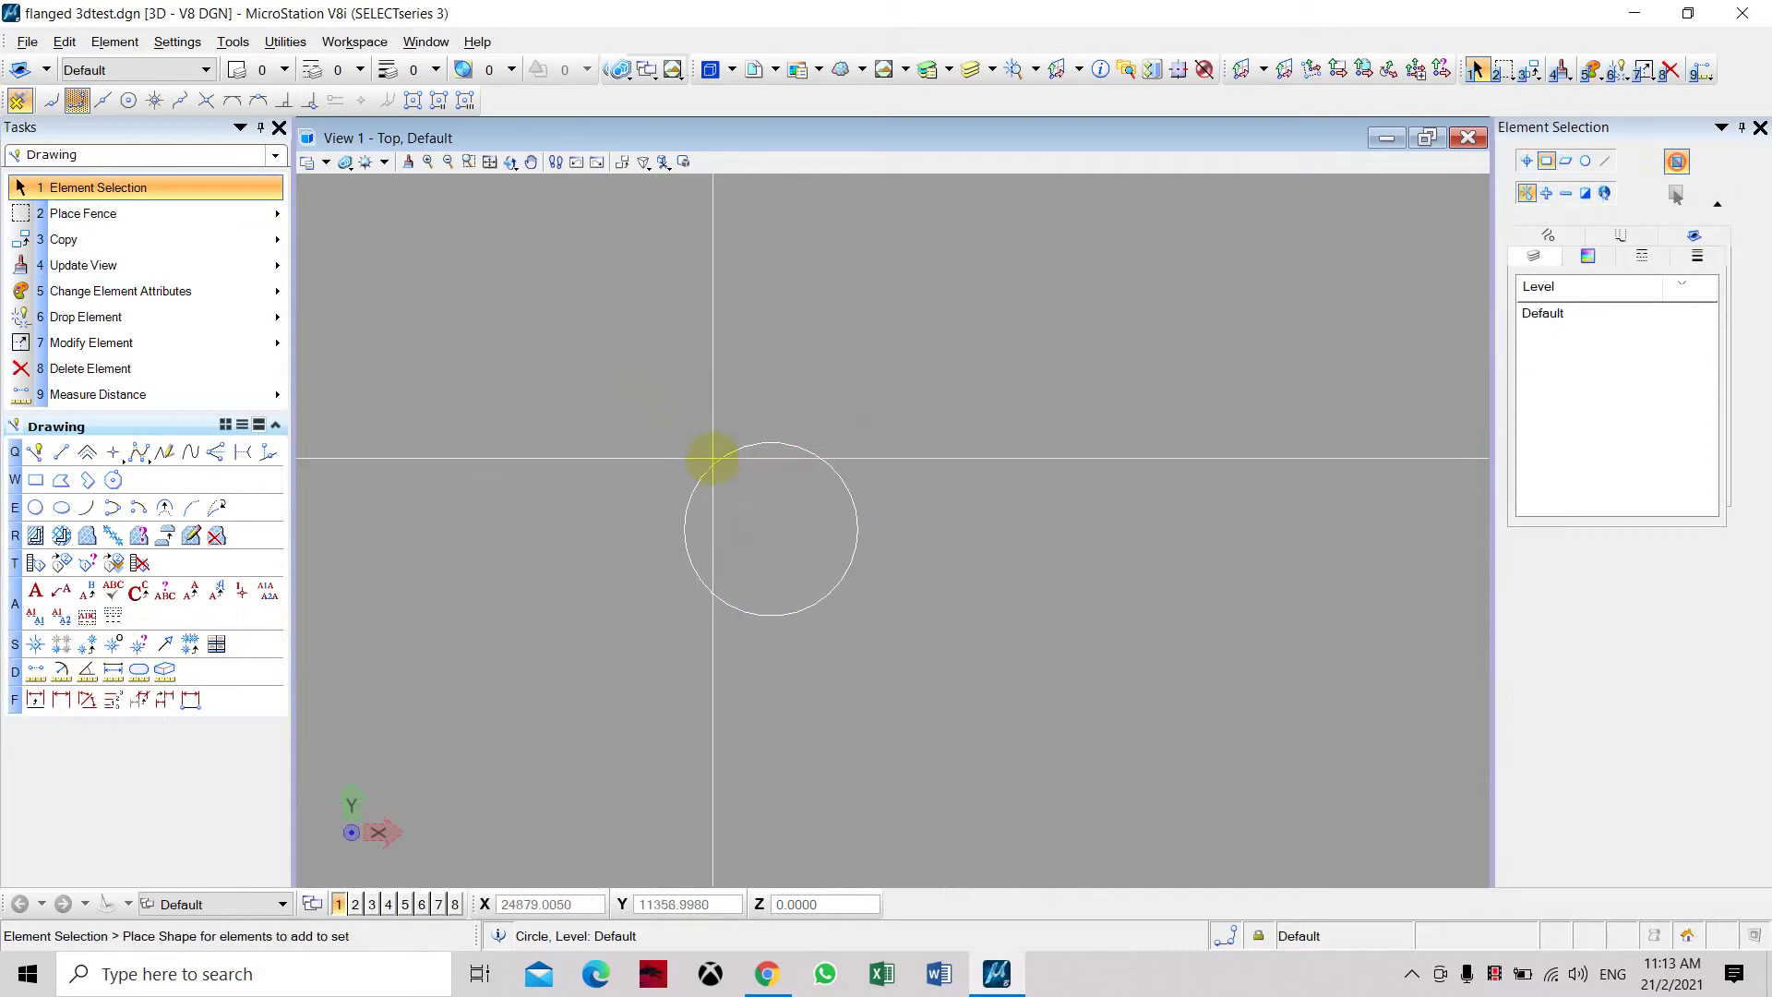
Step: Copy the 300 mm radius circle parallel outward at a distance of 50 mm, keeping the original
{"action": "scroll", "coordinate": [712, 459], "scroll_direction": "up", "scroll_amount": 2}
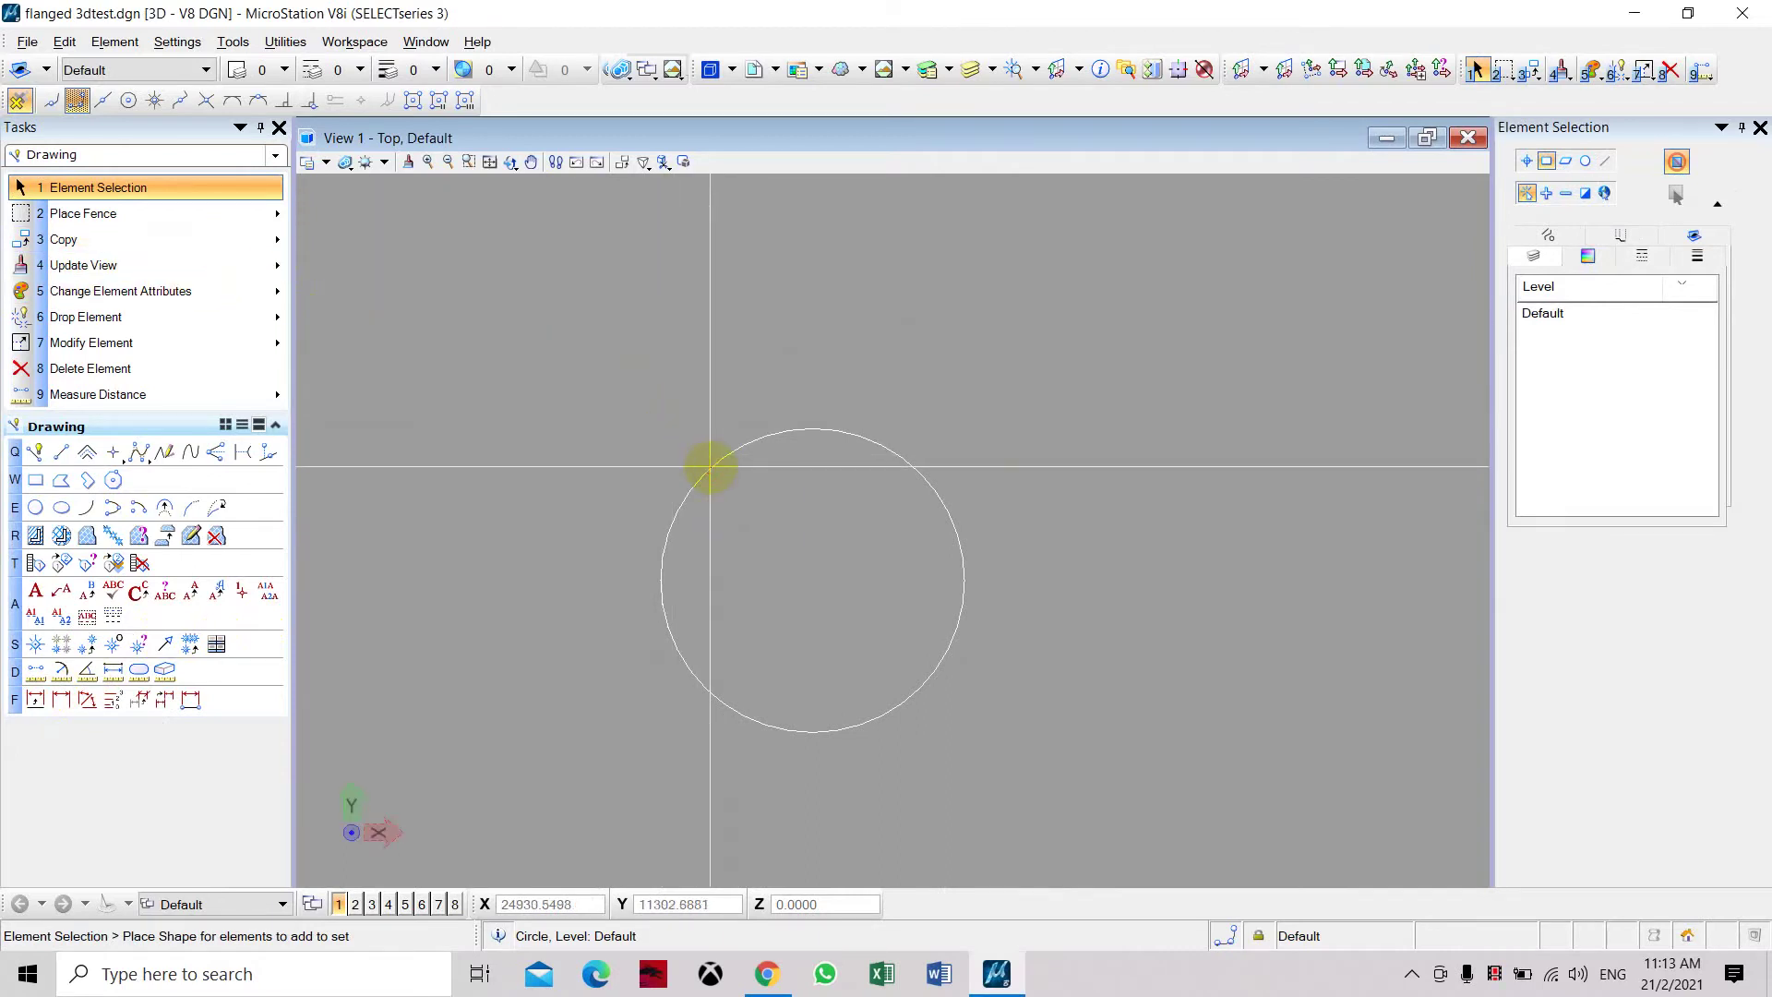
{"action": "left_click", "coordinate": [689, 502]}
{"action": "left_click", "coordinate": [148, 251]}
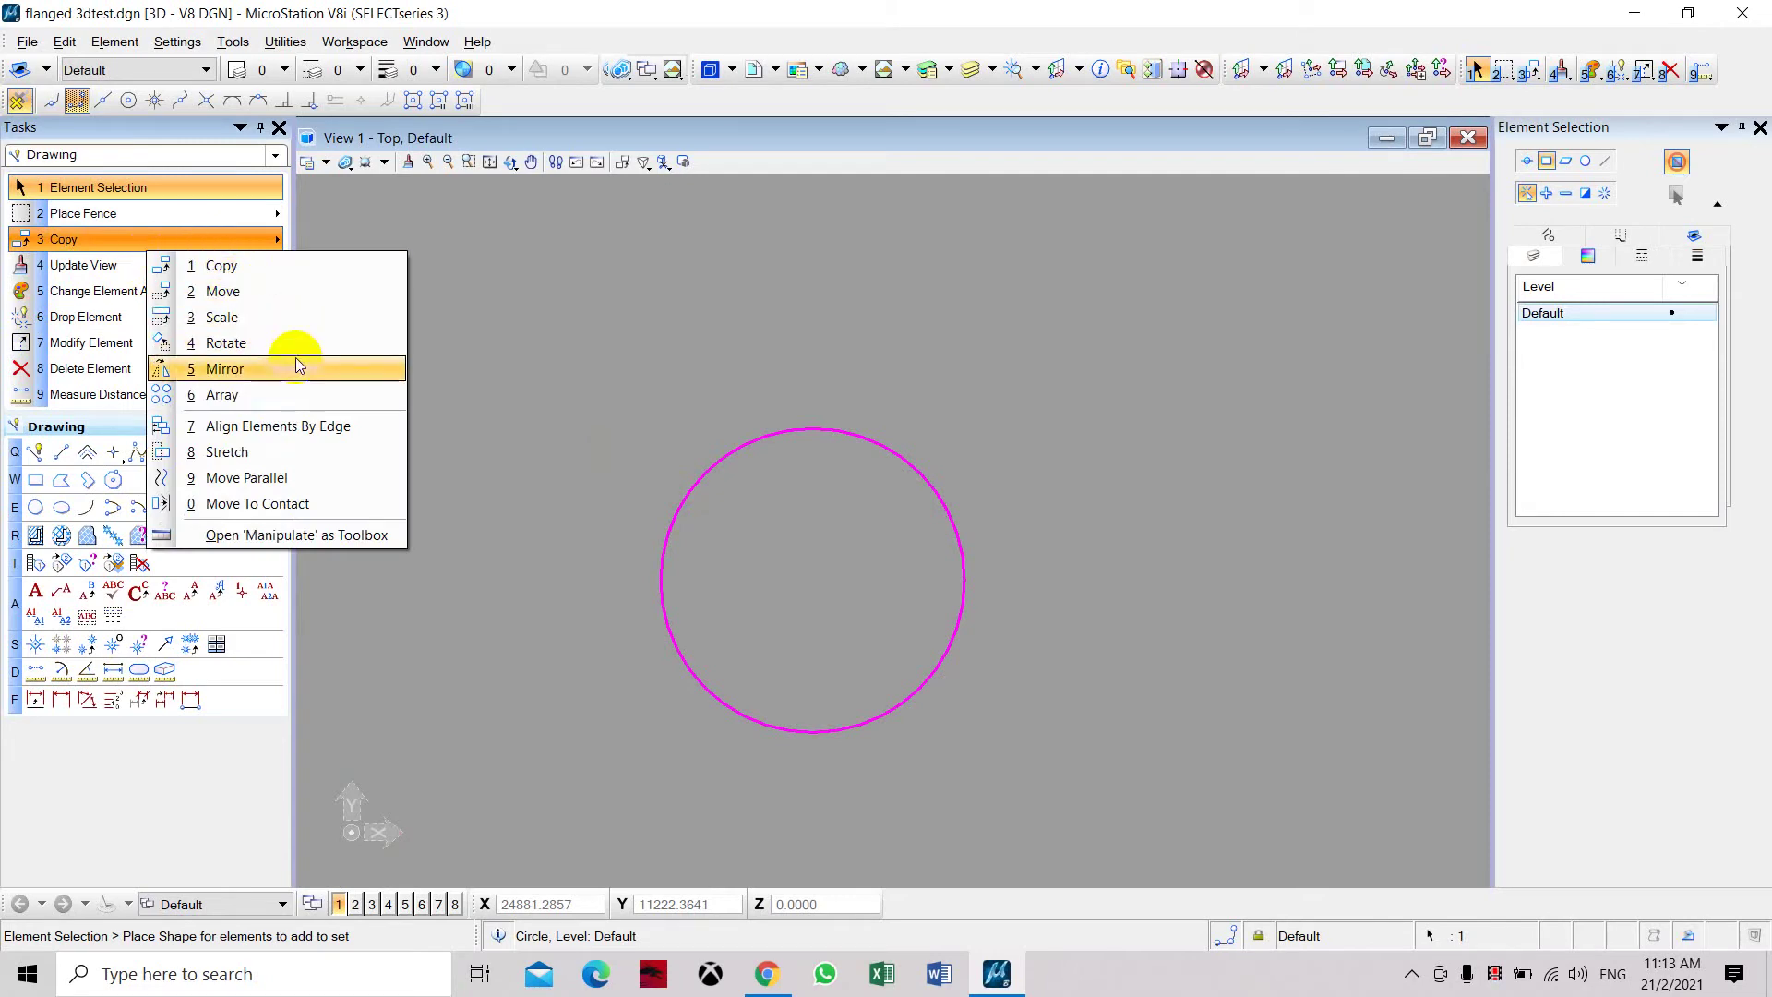
{"action": "left_click", "coordinate": [277, 477]}
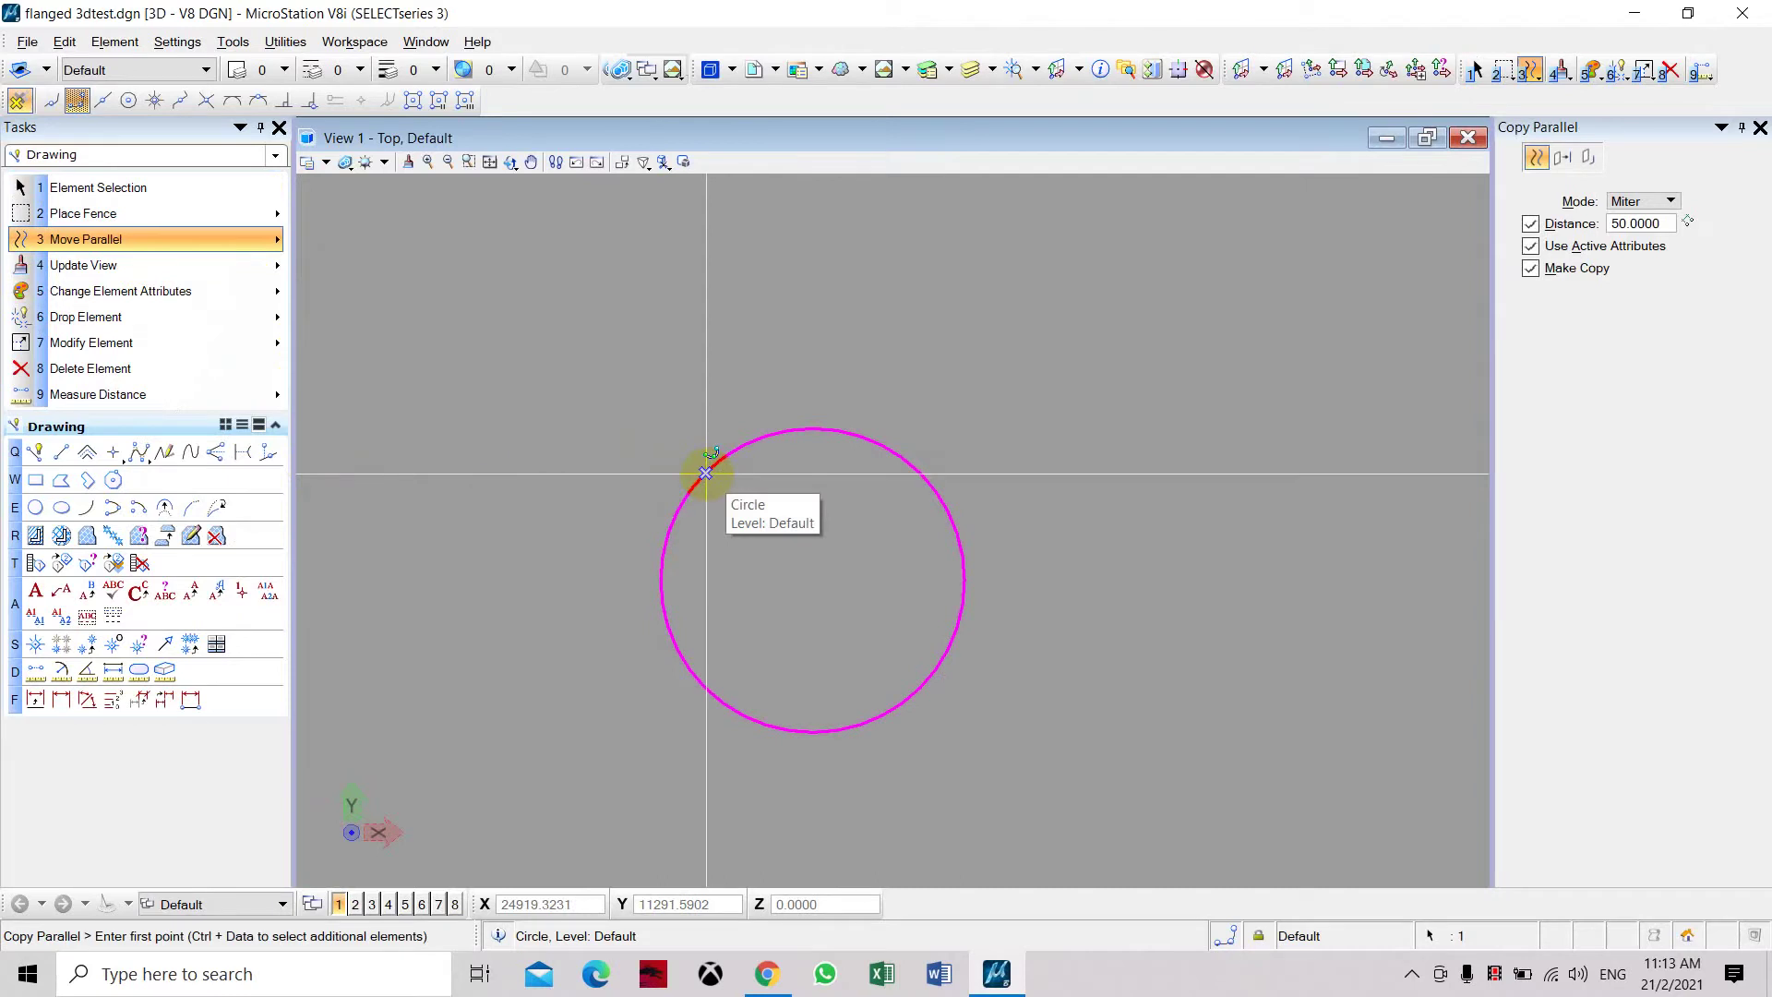
{"action": "left_click", "coordinate": [563, 902]}
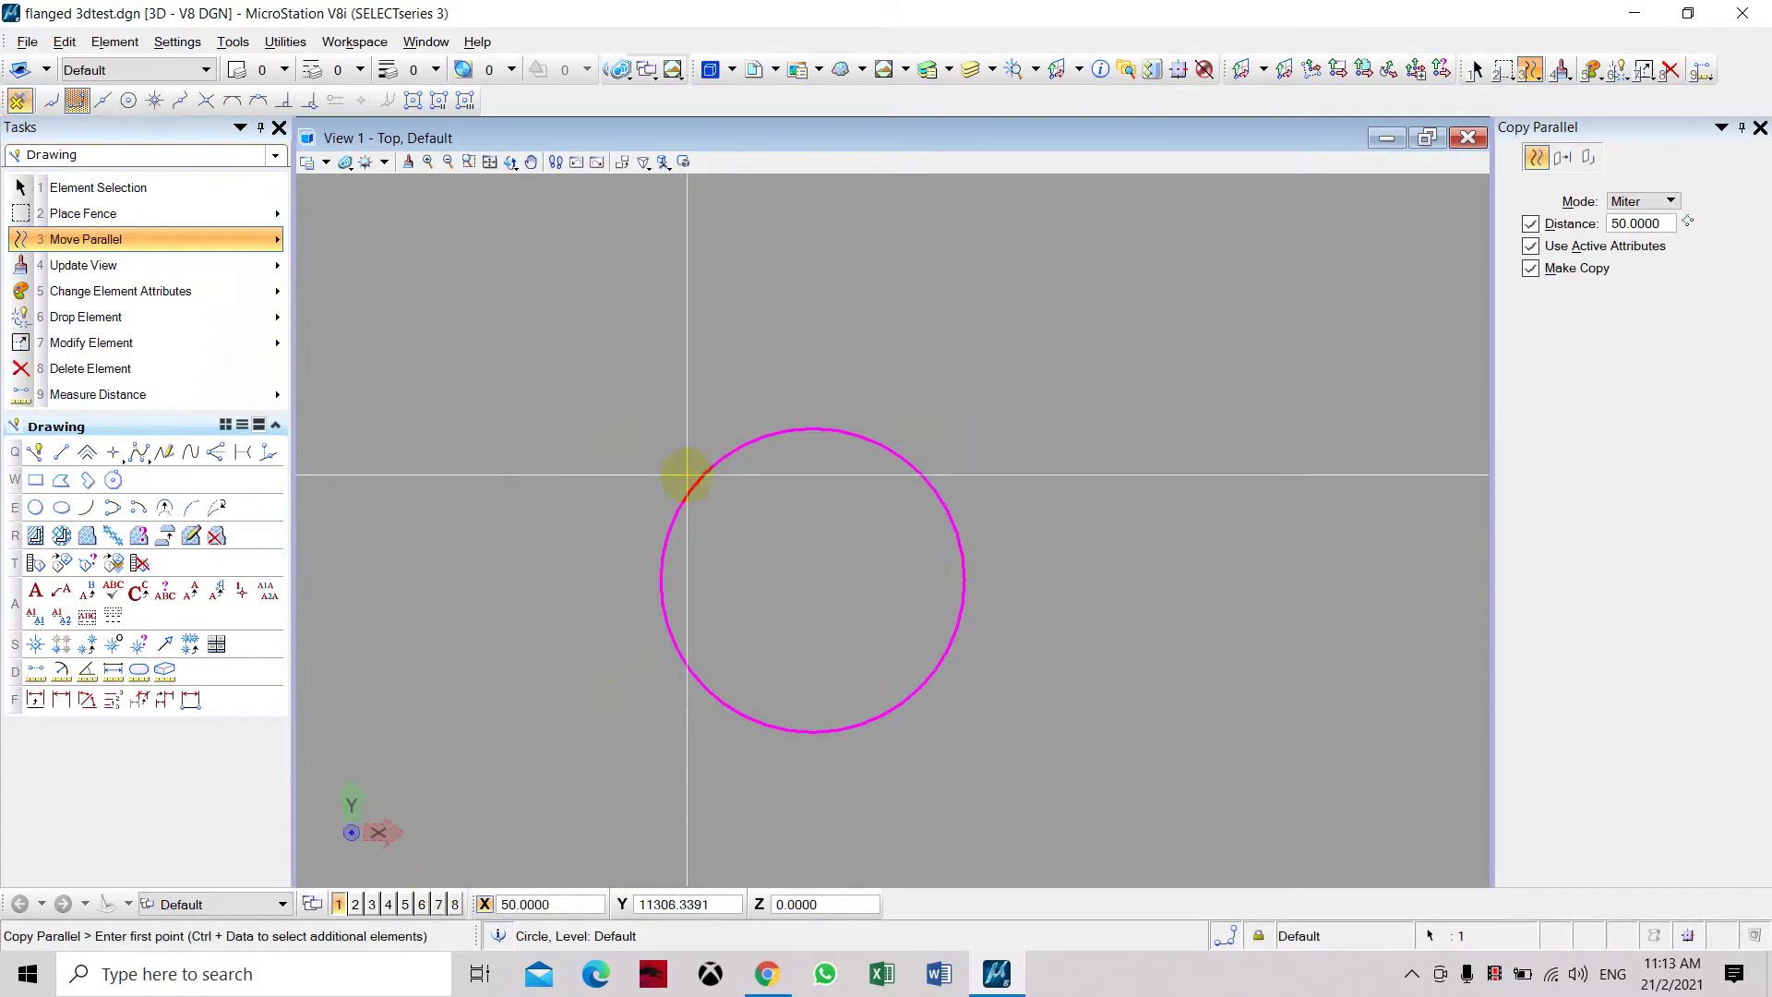
{"action": "left_click", "coordinate": [691, 476]}
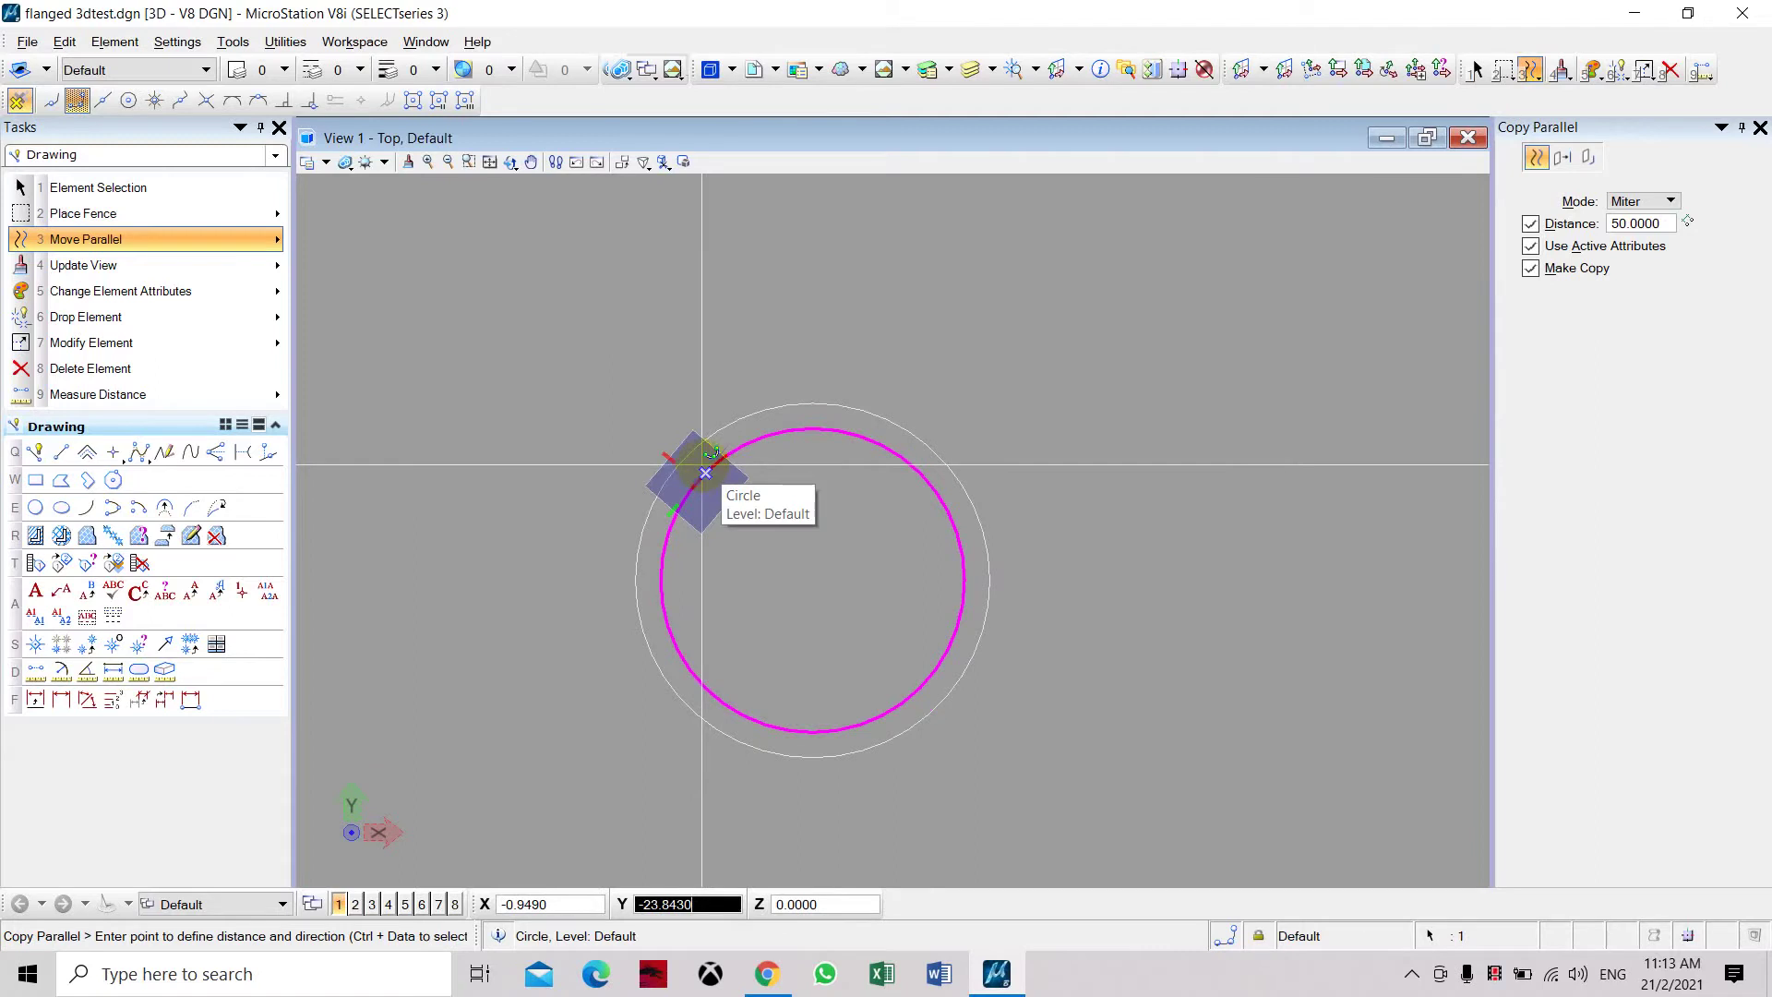
{"action": "left_click", "coordinate": [705, 472]}
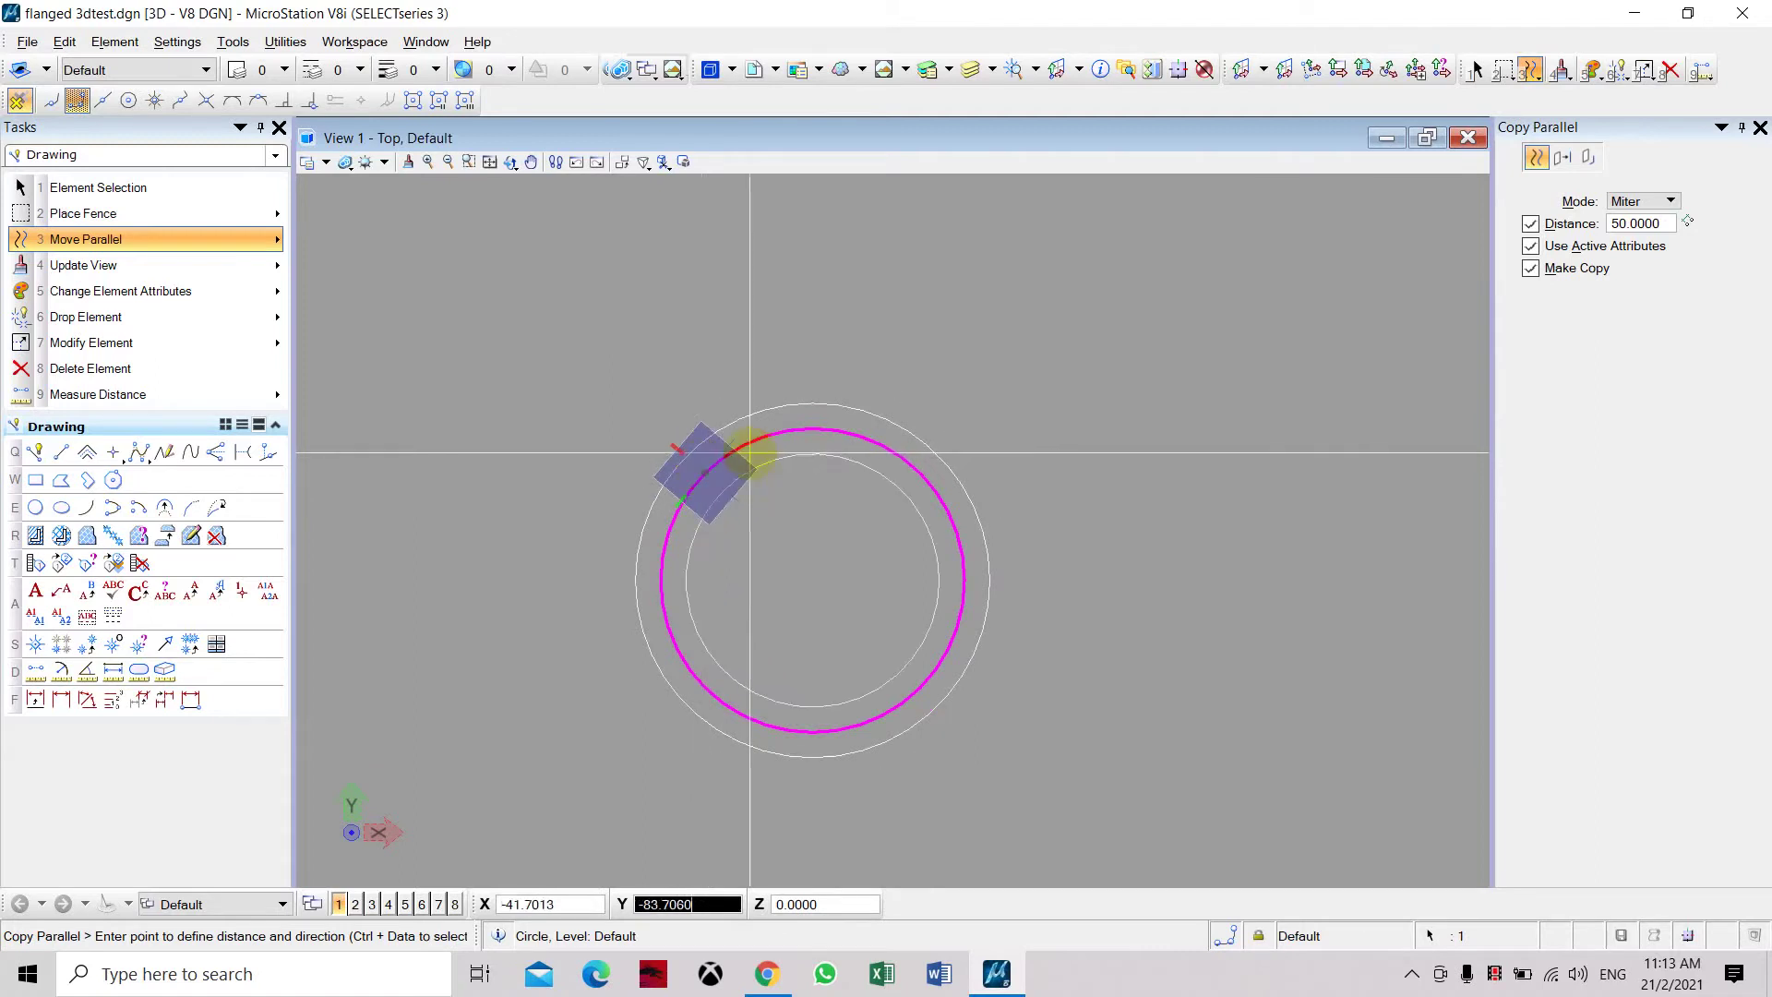
{"action": "key", "text": "Escape"}
Step: Draw a vertical line from the circles' common centre up to the top of the outer circle
{"action": "scroll", "coordinate": [837, 623], "scroll_direction": "up", "scroll_amount": 2}
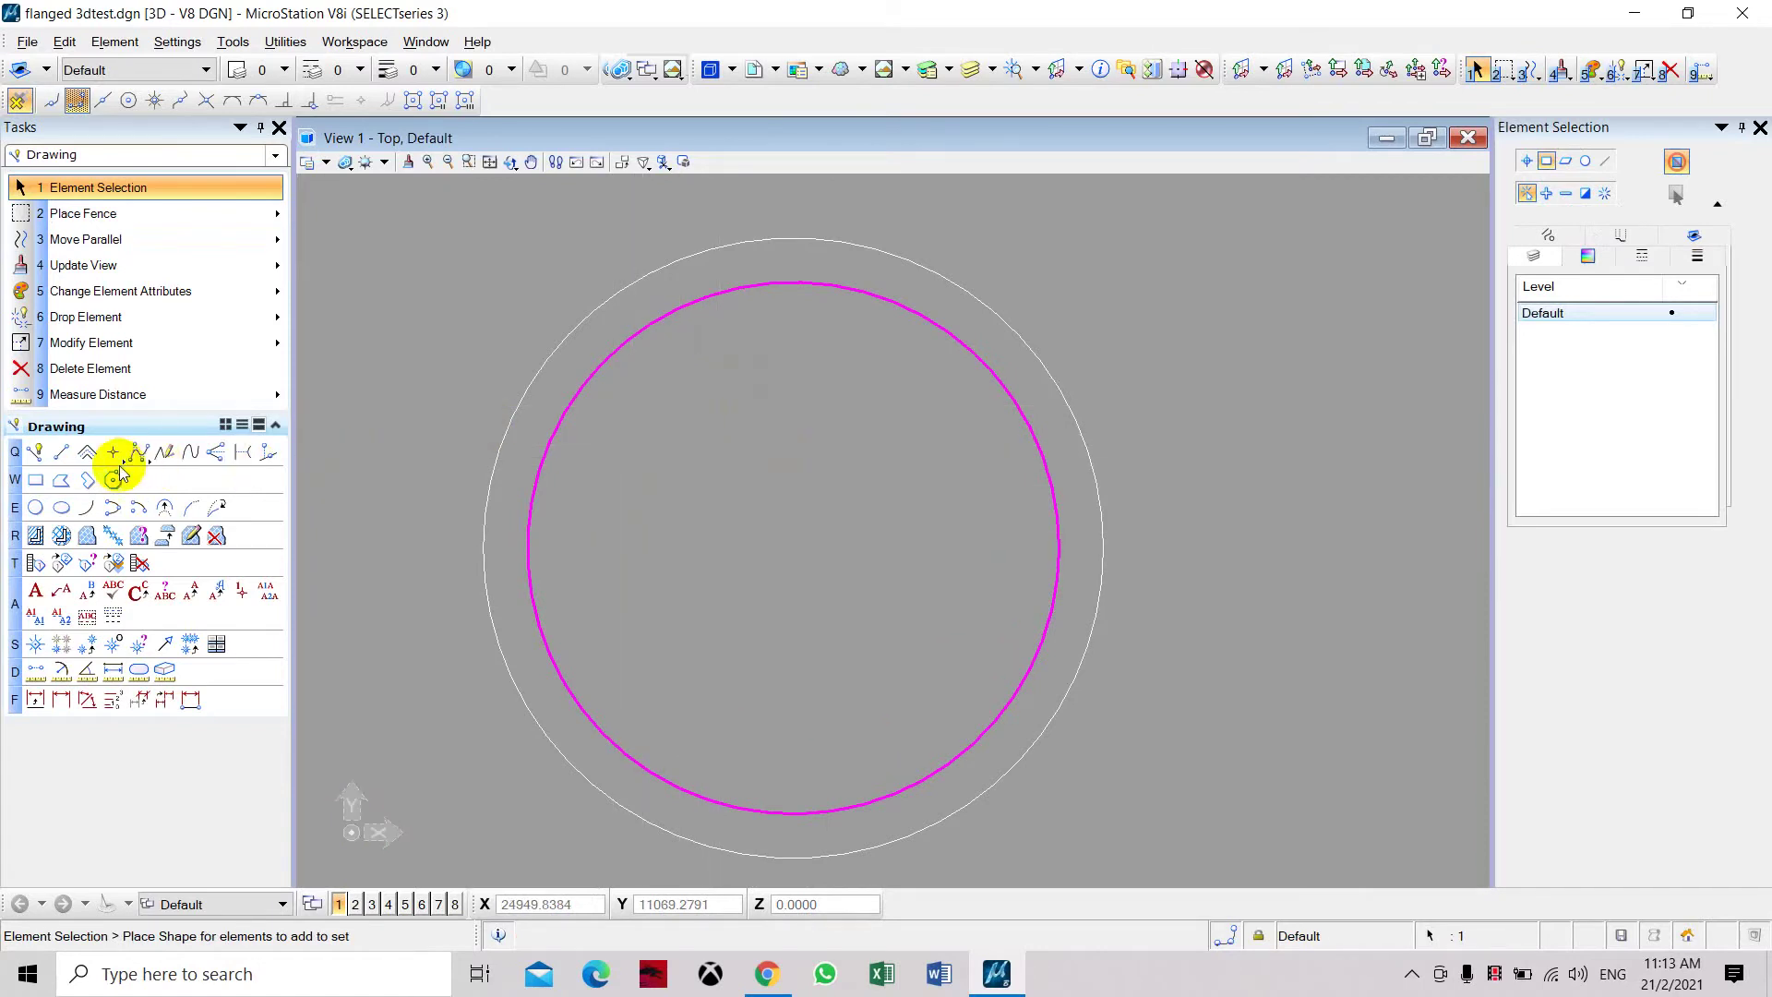
{"action": "left_click", "coordinate": [61, 452]}
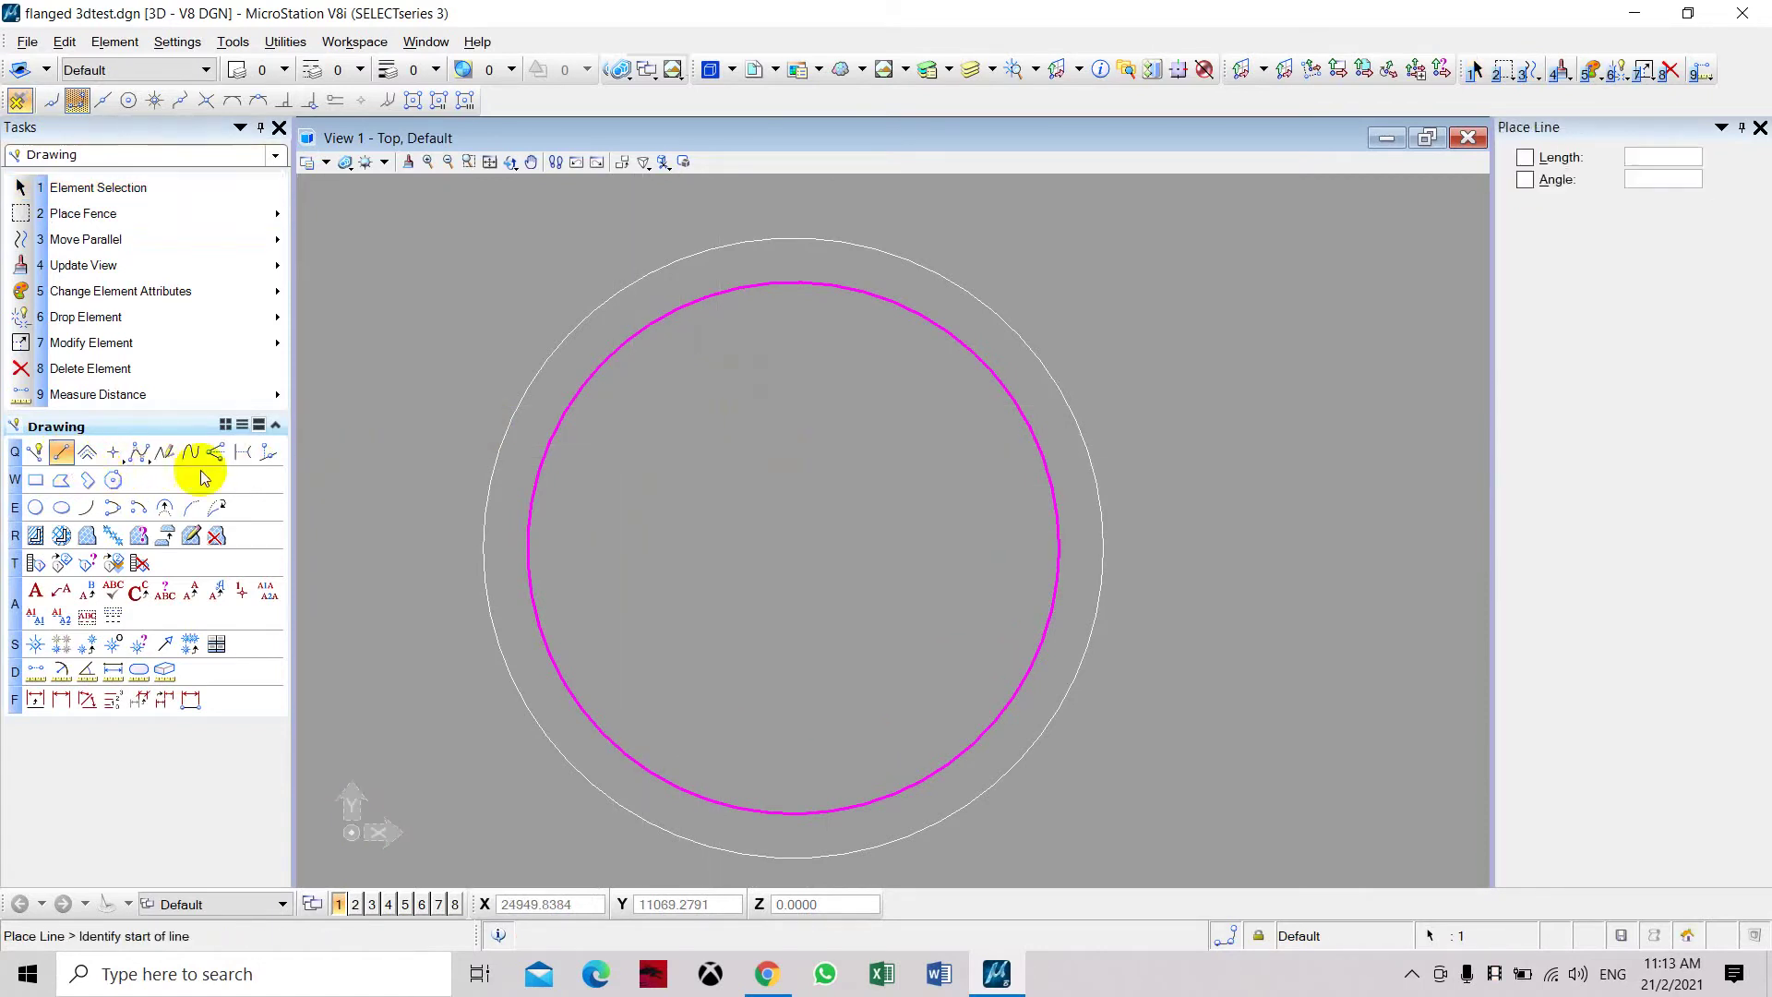
{"action": "left_click", "coordinate": [793, 548]}
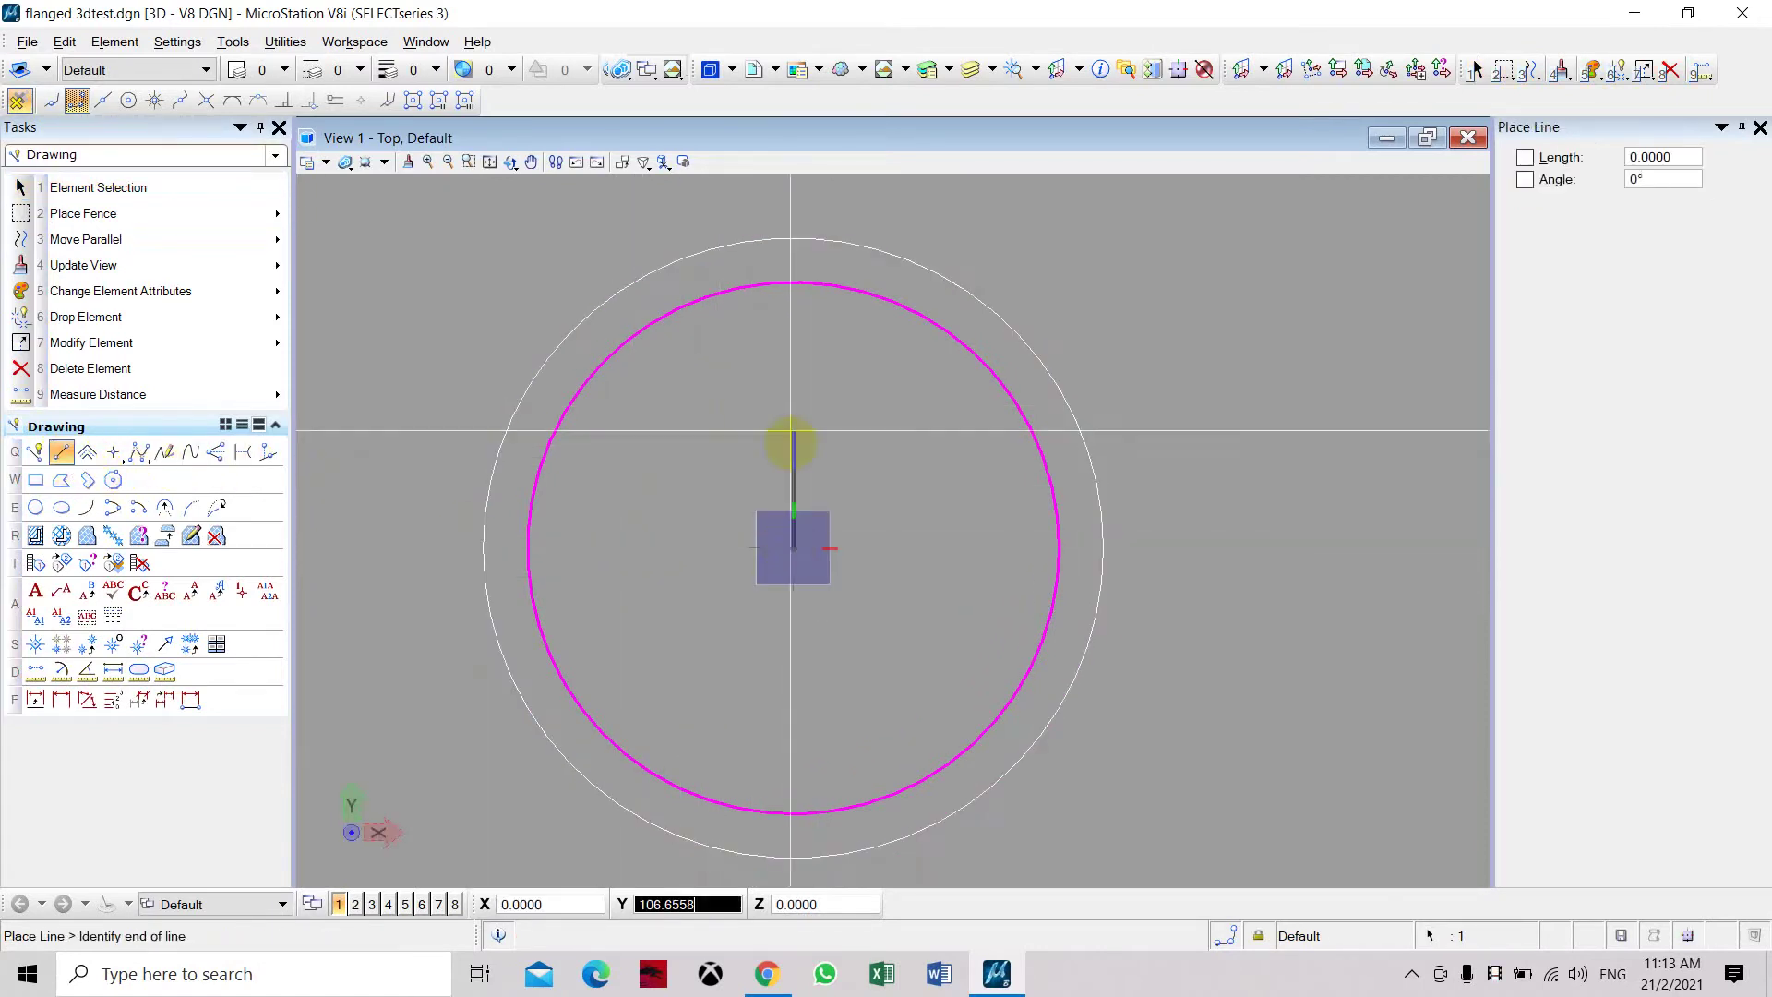
{"action": "left_click", "coordinate": [793, 238]}
{"action": "right_click", "coordinate": [877, 240]}
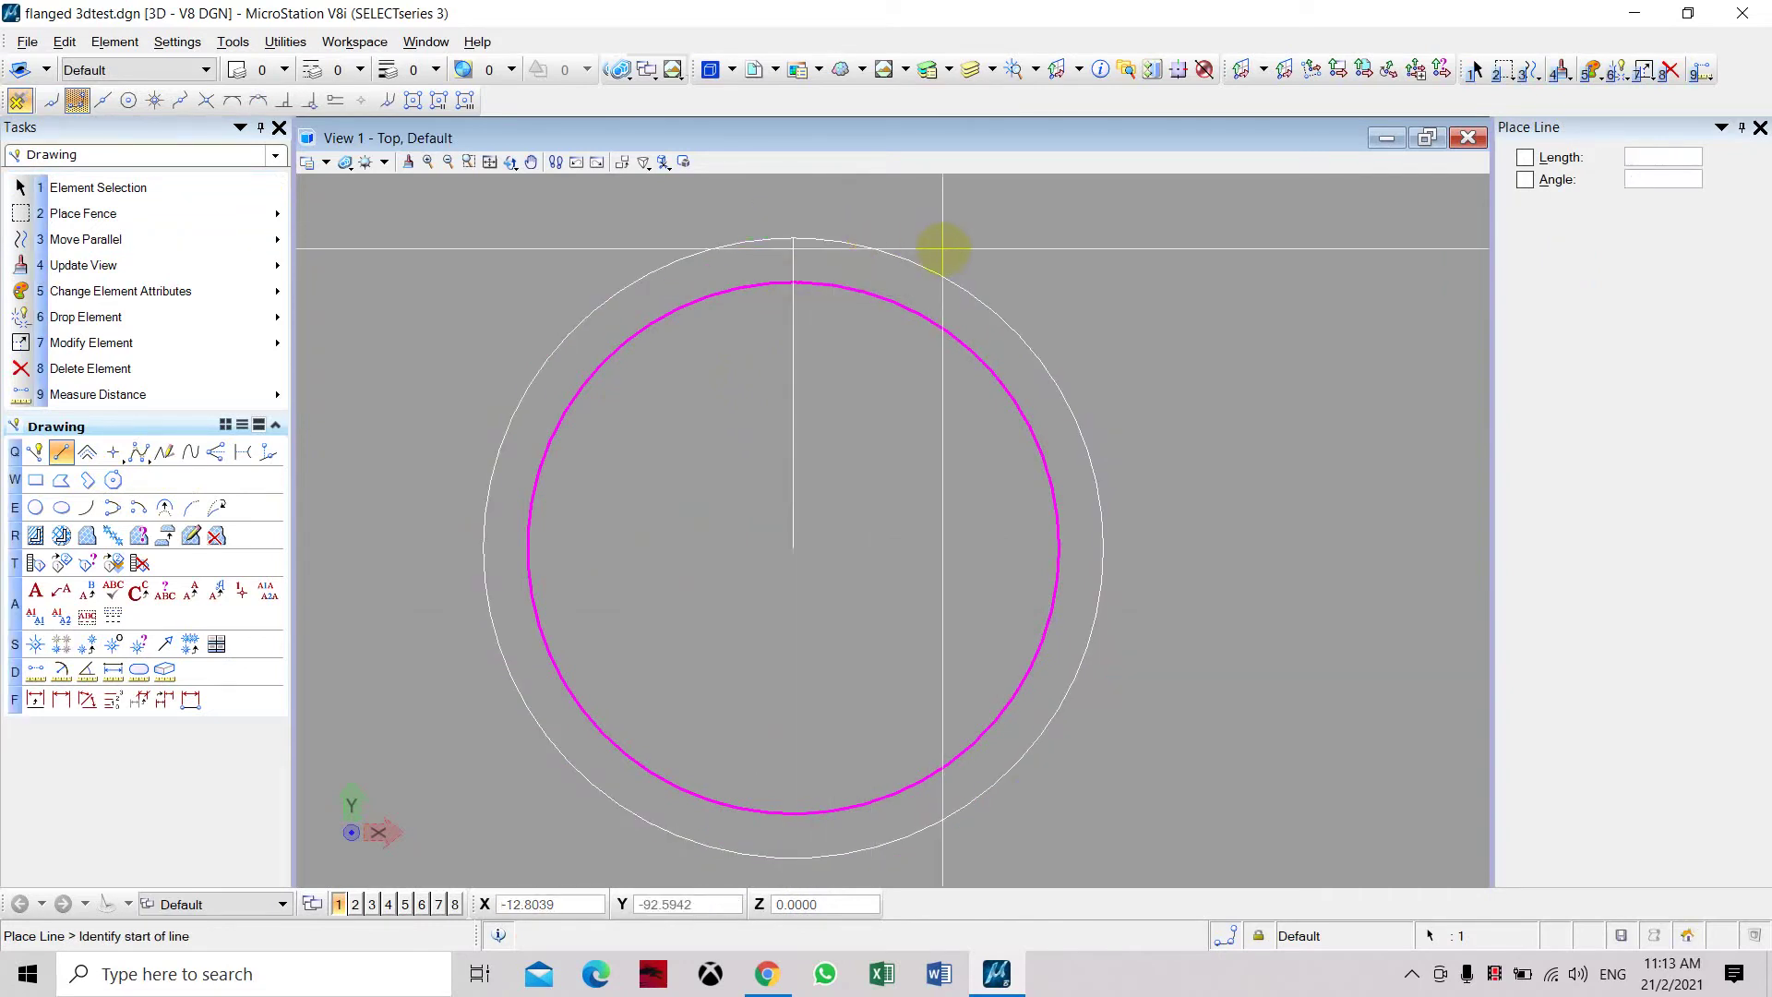
Step: Trim away the part of the vertical line inside the inner circle with Trim Multiple
{"action": "scroll", "coordinate": [811, 285], "scroll_direction": "up", "scroll_amount": 3}
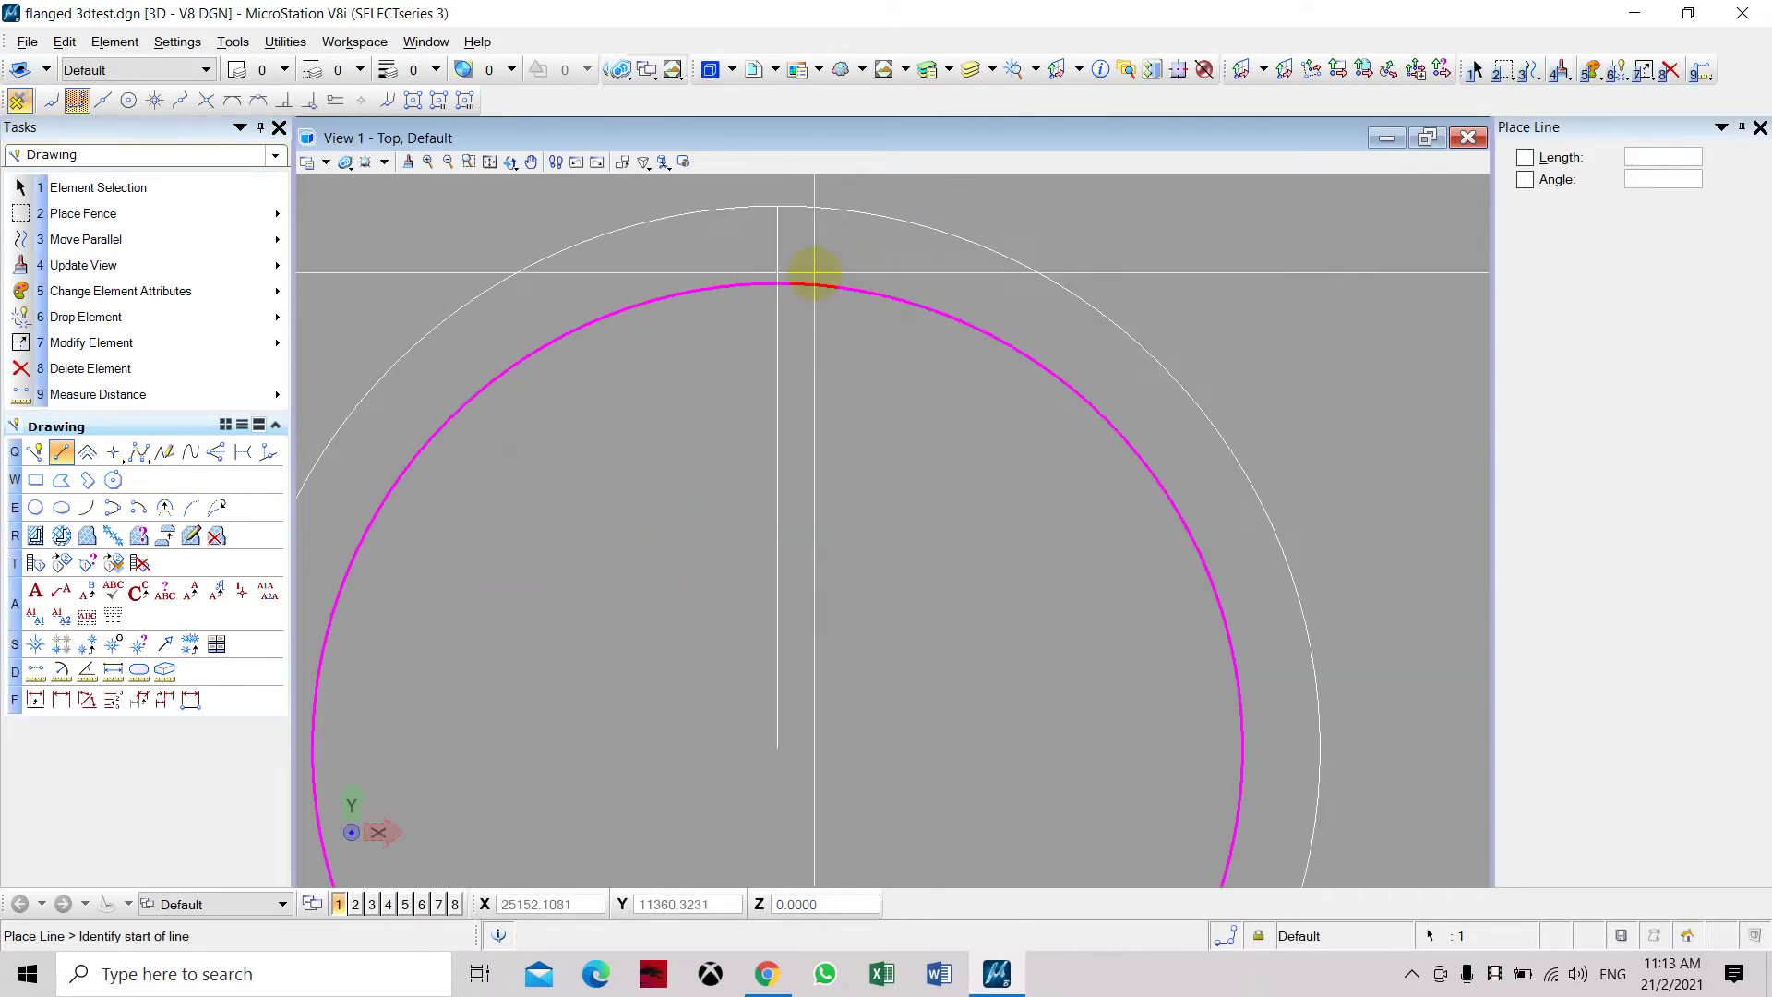
{"action": "left_click", "coordinate": [165, 249]}
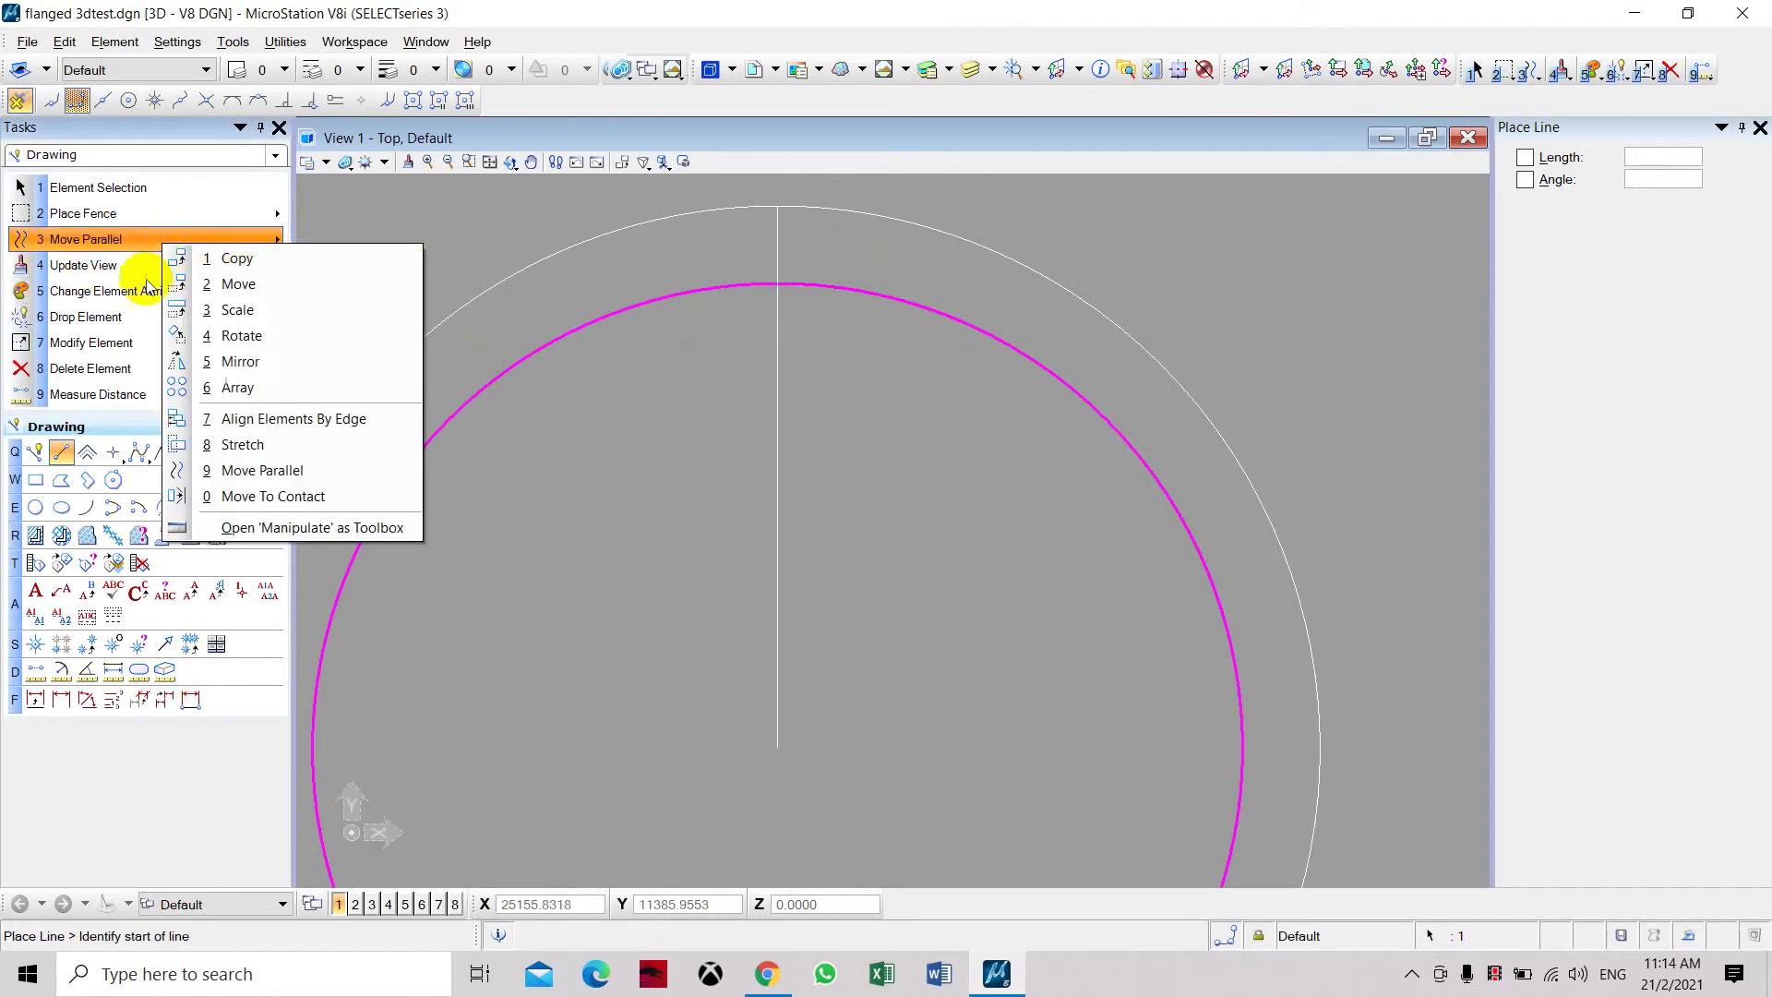
{"action": "left_click", "coordinate": [121, 352]}
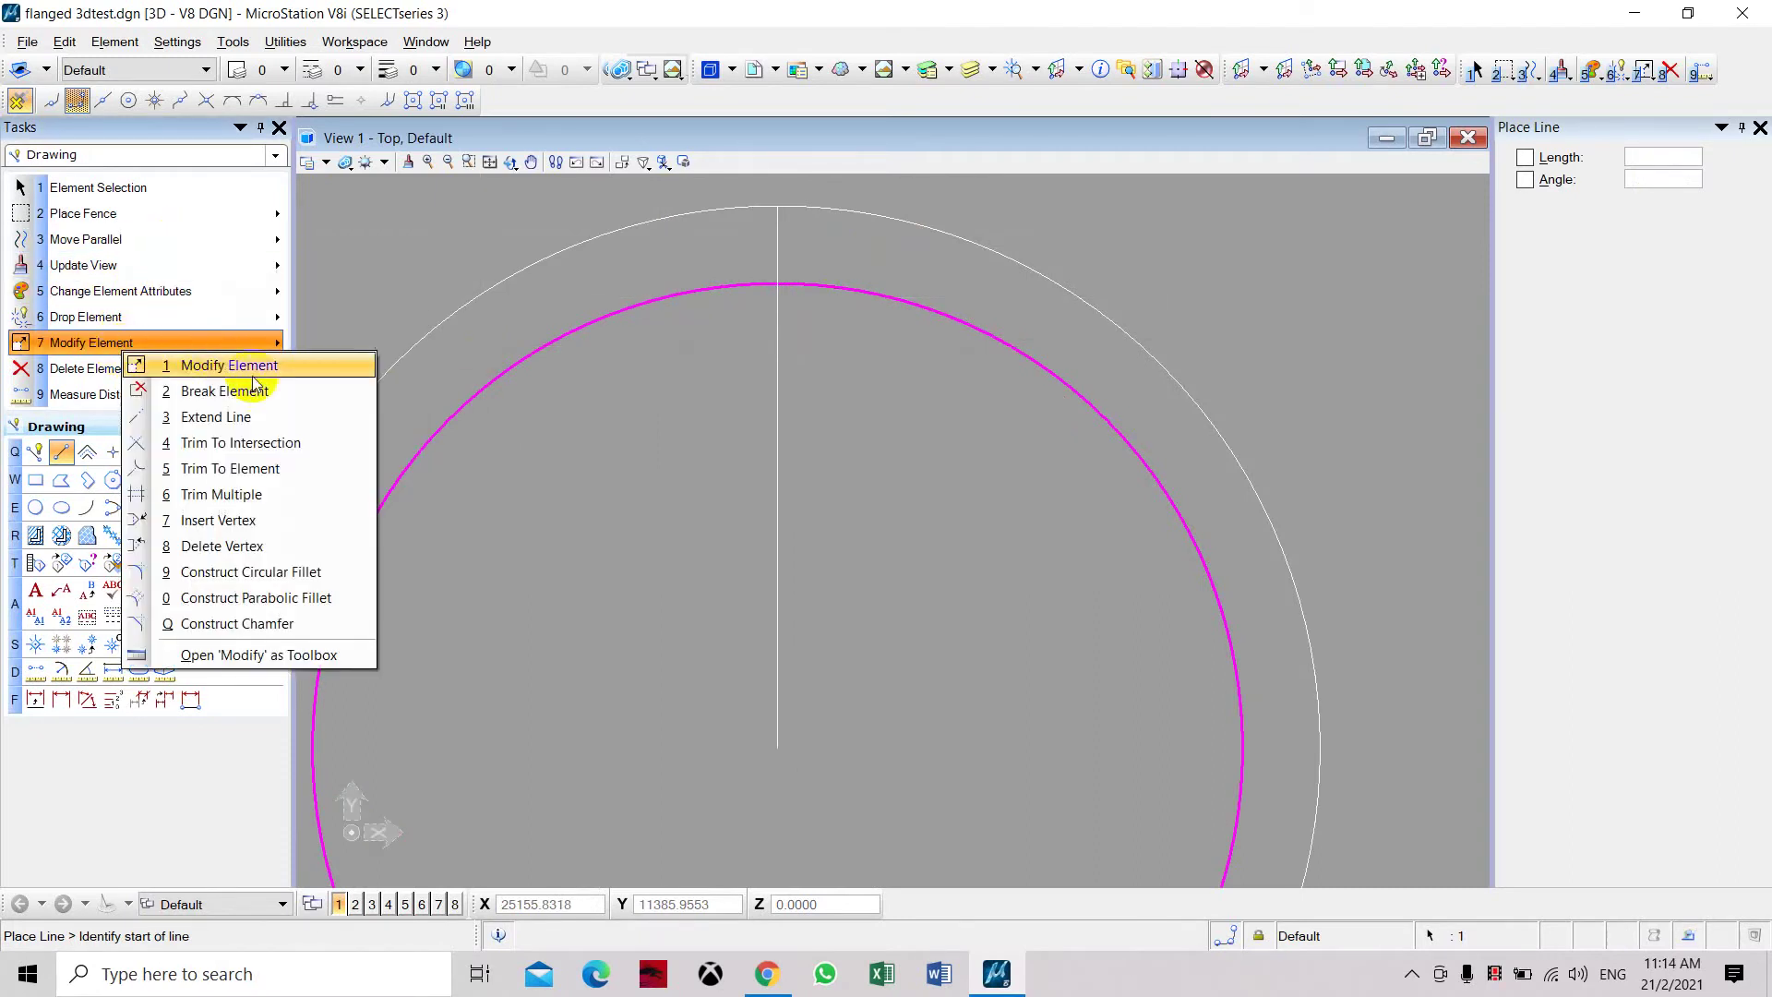
{"action": "left_click", "coordinate": [296, 494]}
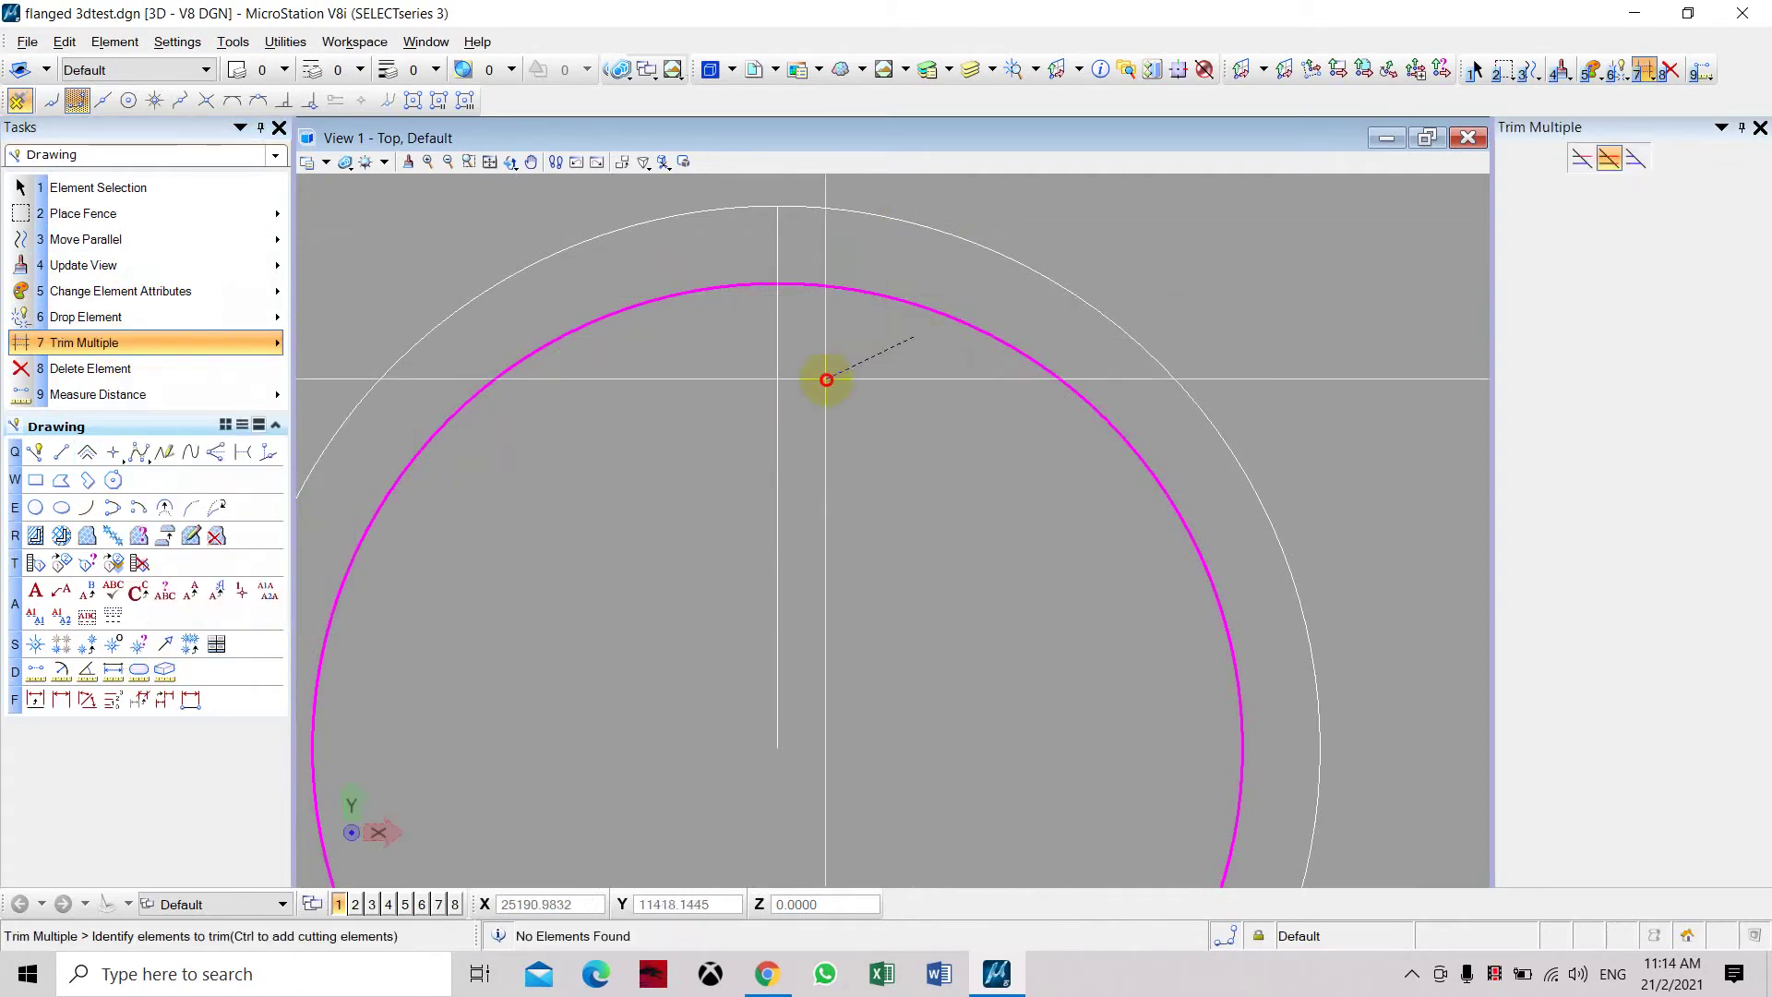
{"action": "left_click", "coordinate": [723, 407]}
{"action": "right_click", "coordinate": [756, 381]}
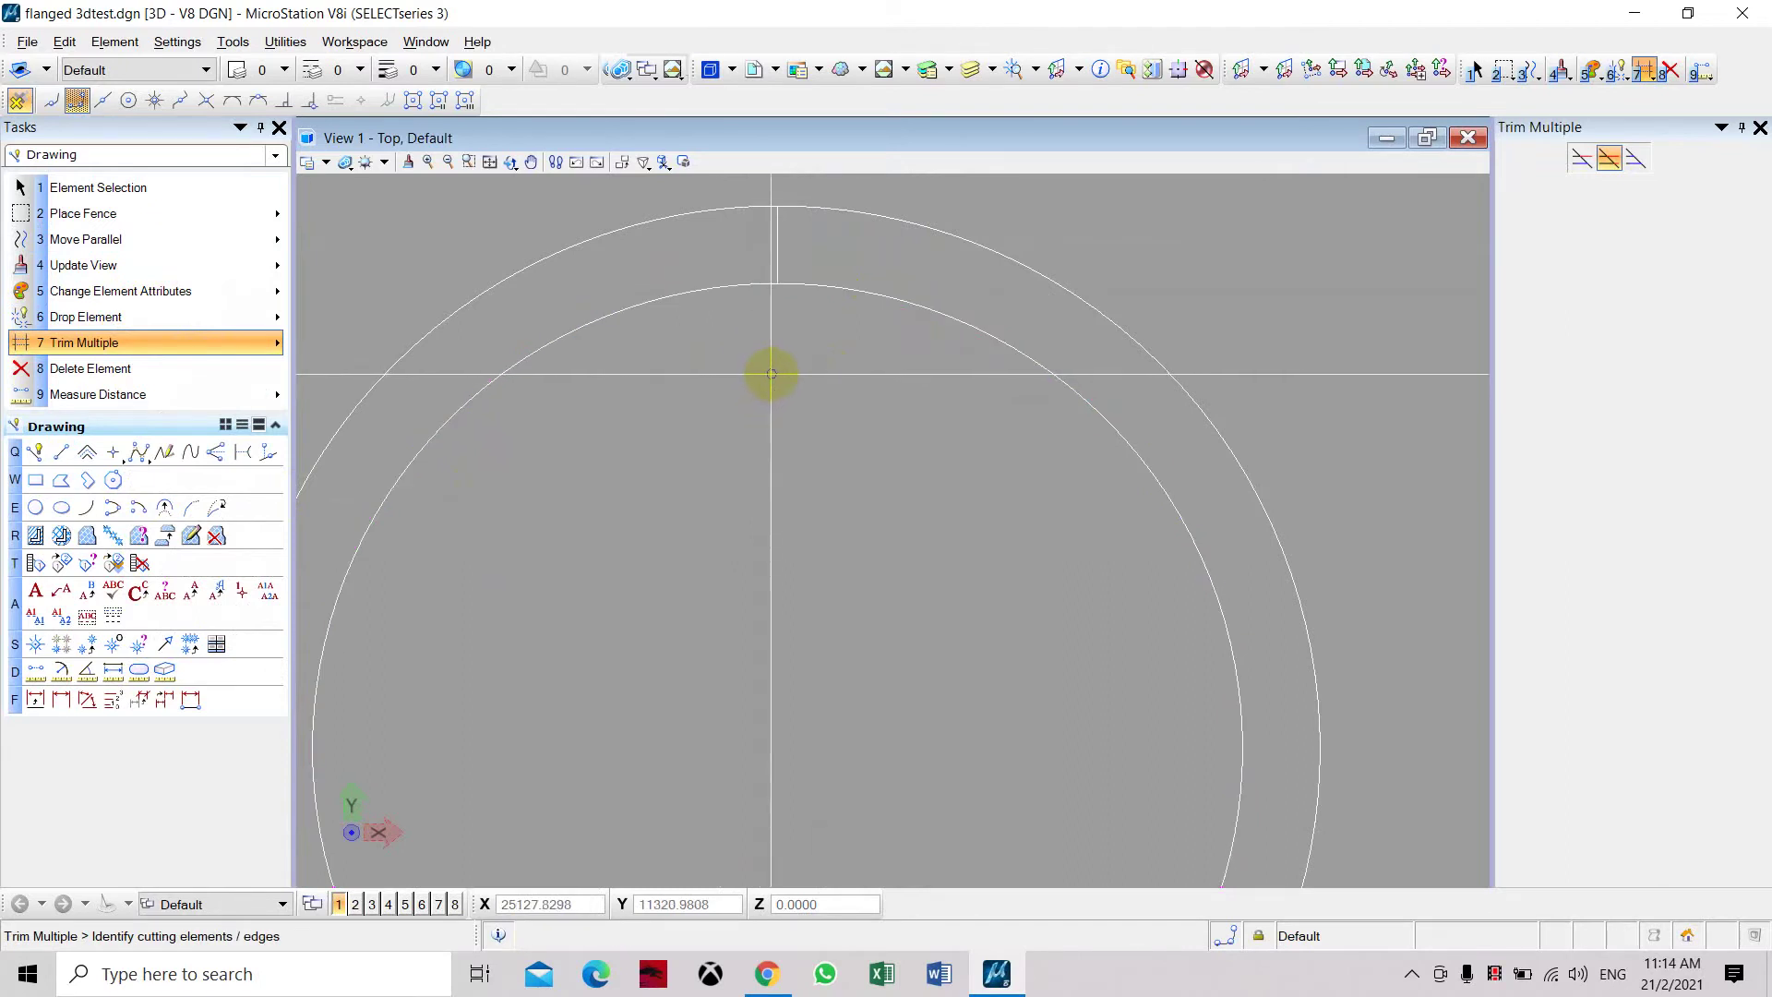
Step: Place a bolt-hole circle with a 10 mm radius centred on the midpoint of the short line between the two circles
{"action": "middle_click_drag", "start_coordinate": [791, 348], "coordinate": [740, 483]}
{"action": "scroll", "coordinate": [746, 427], "scroll_direction": "up", "scroll_amount": 2}
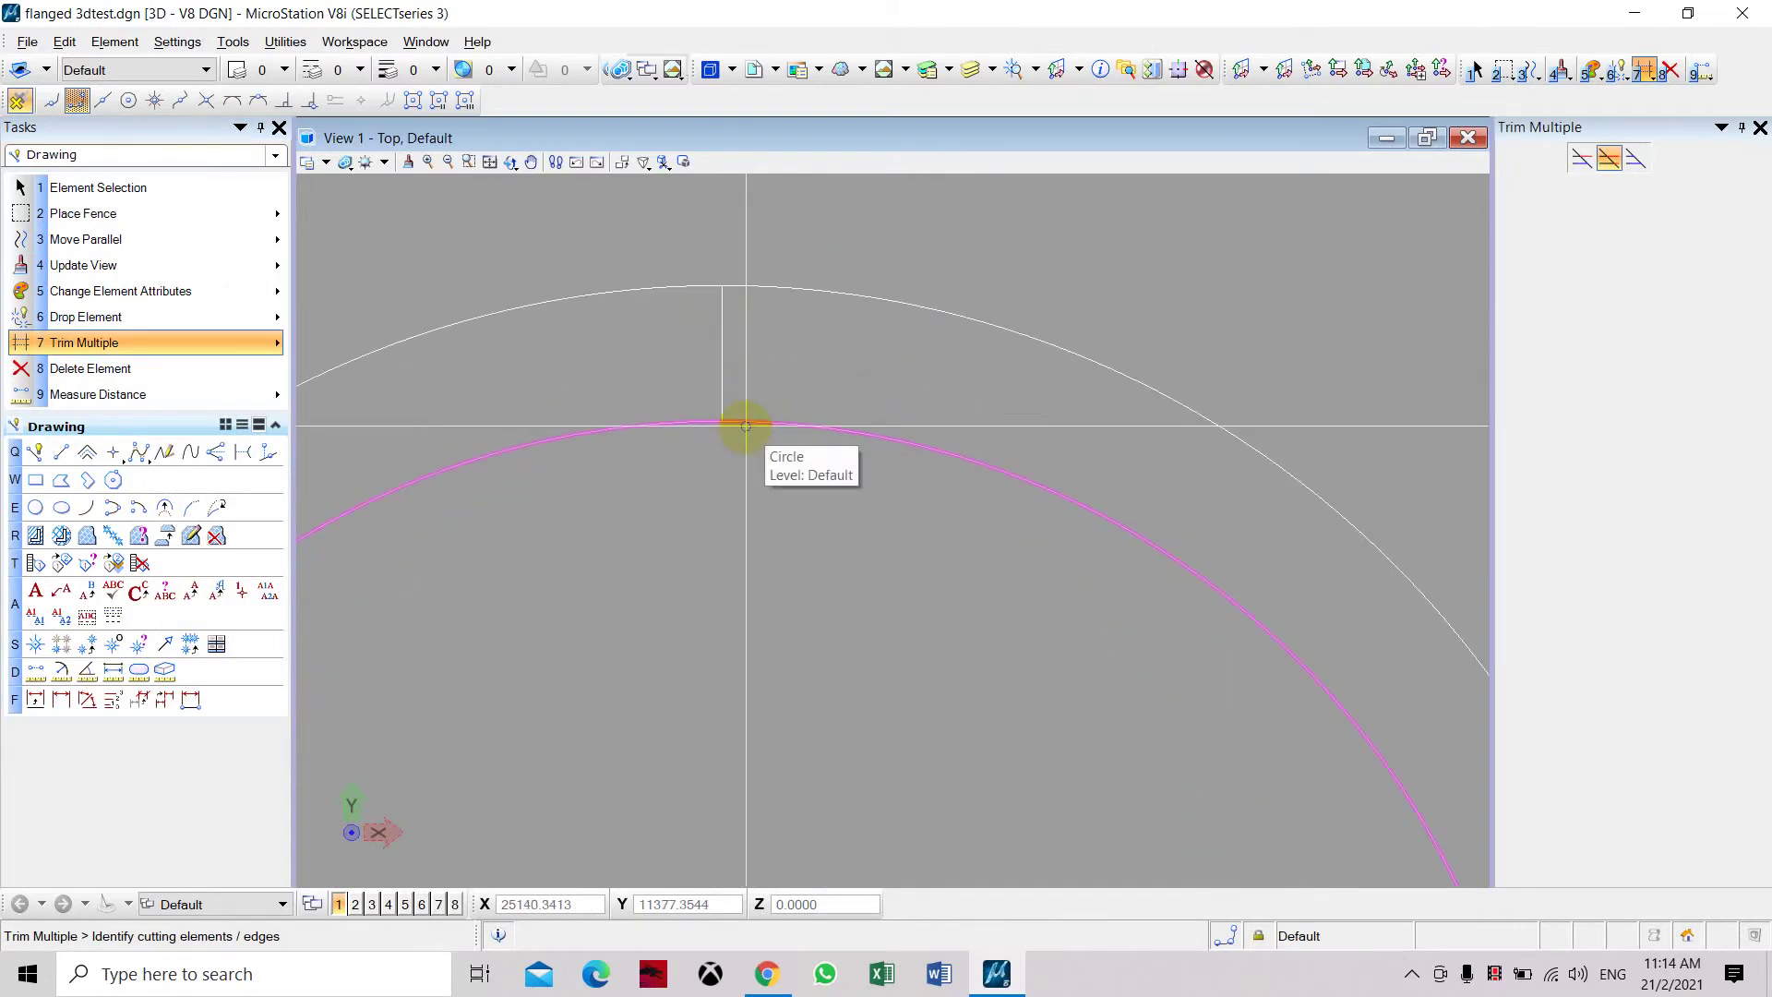
{"action": "left_click", "coordinate": [37, 510]}
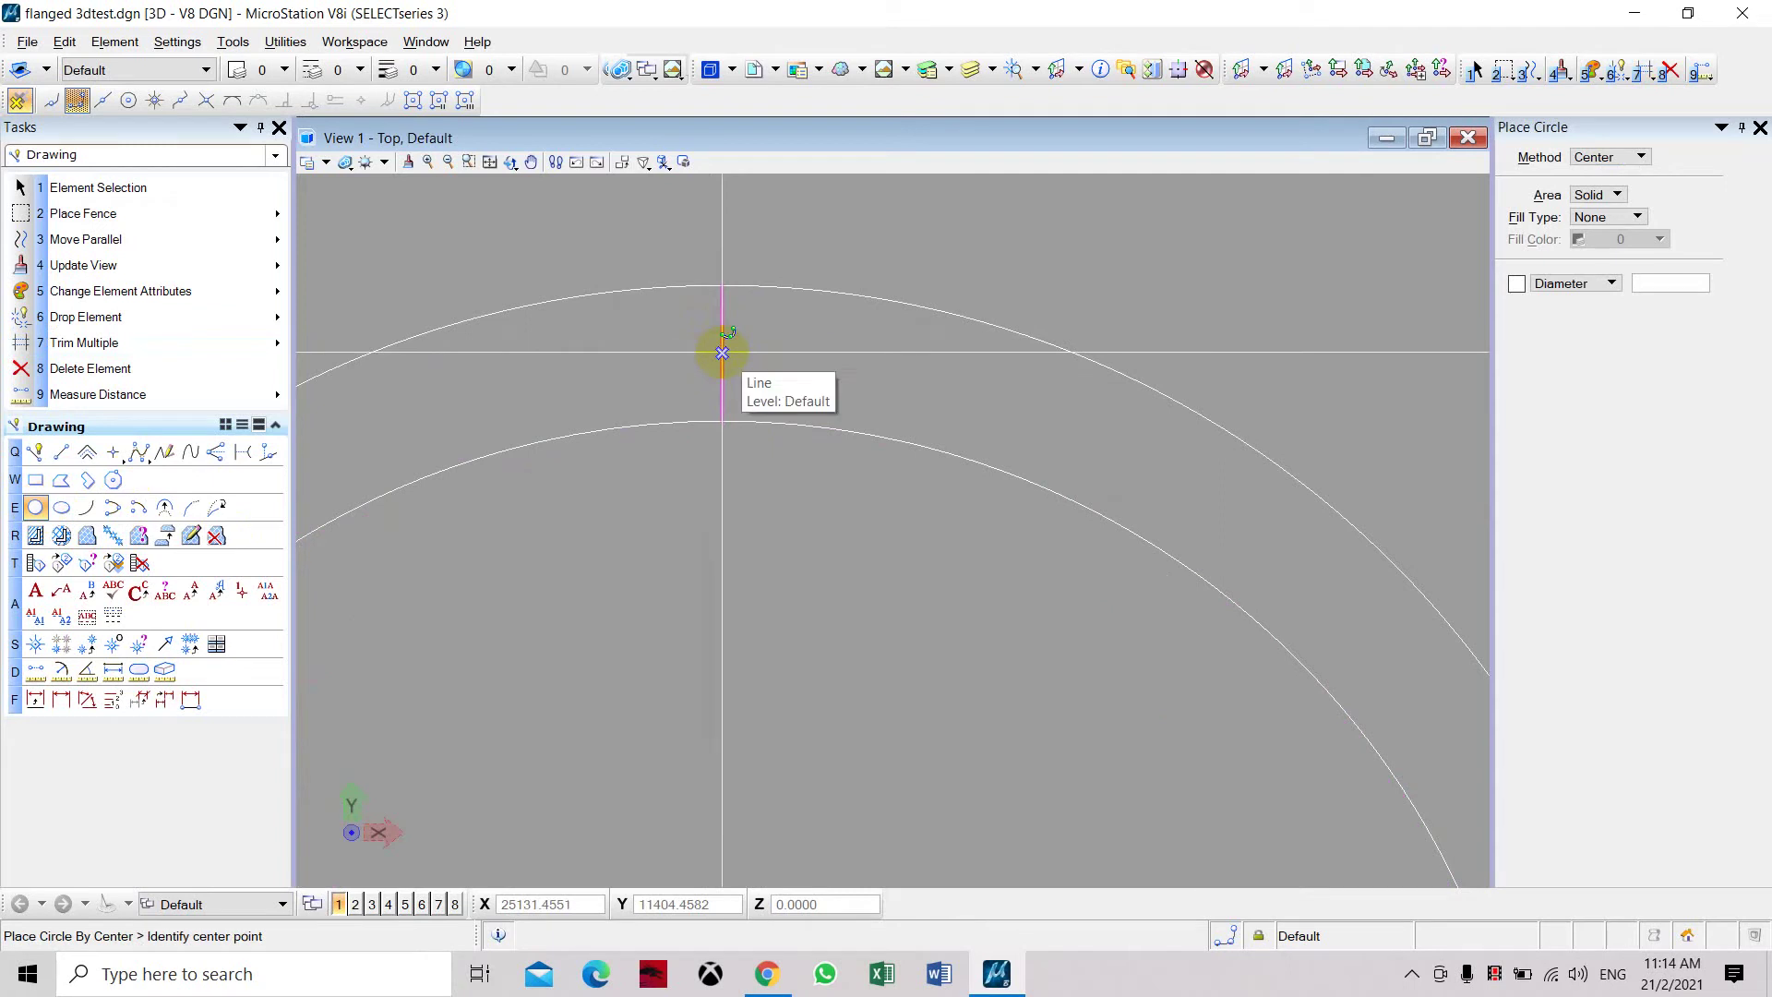
{"action": "left_click", "coordinate": [722, 353]}
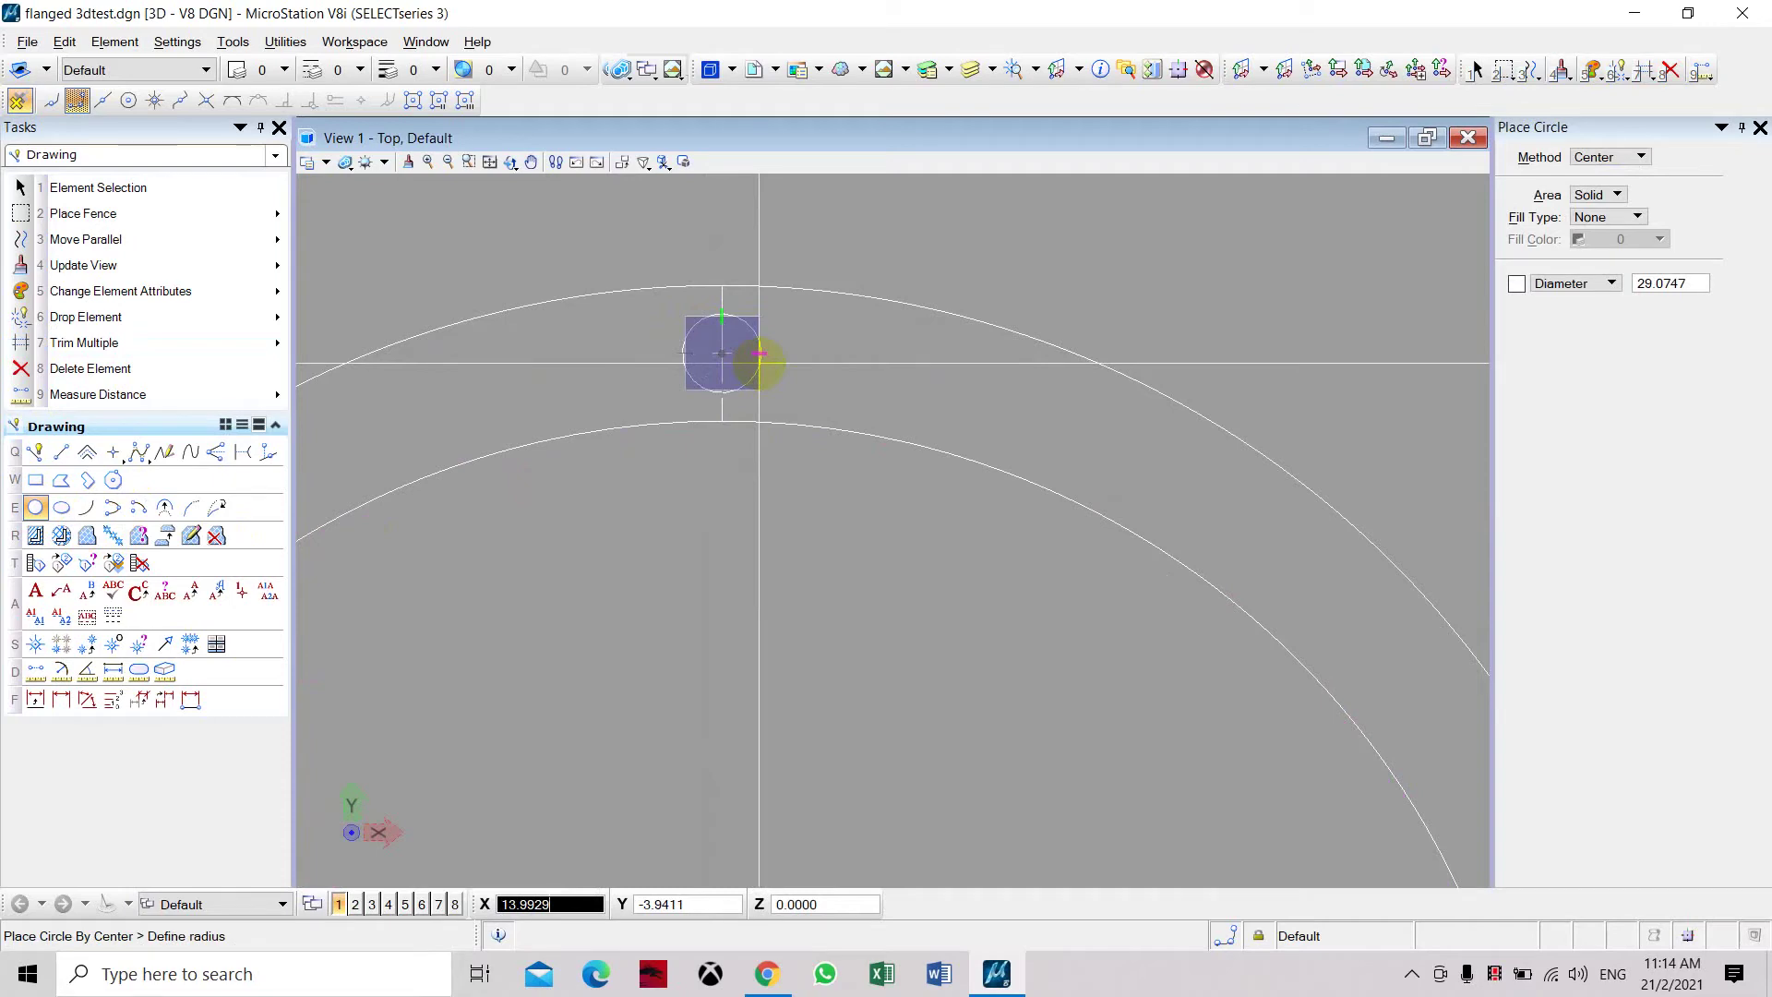
{"action": "type", "text": "10"}
{"action": "key", "text": "Tab"}
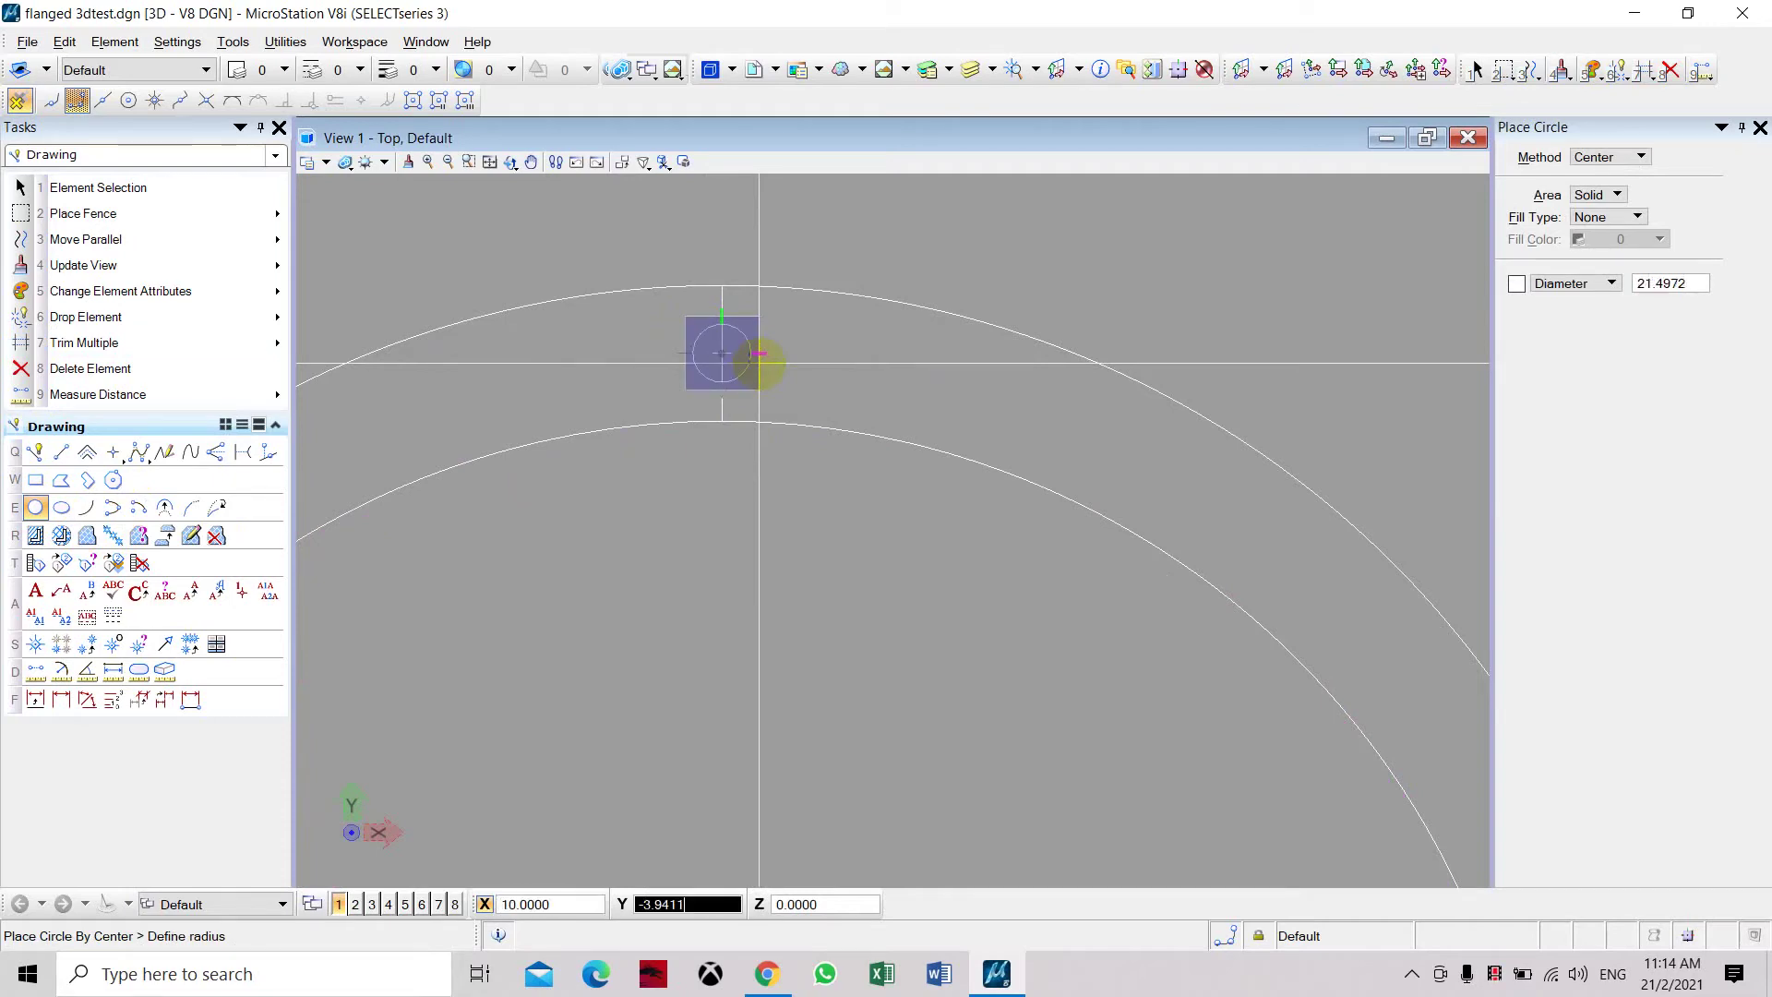
{"action": "type", "text": "0"}
{"action": "key", "text": "Tab"}
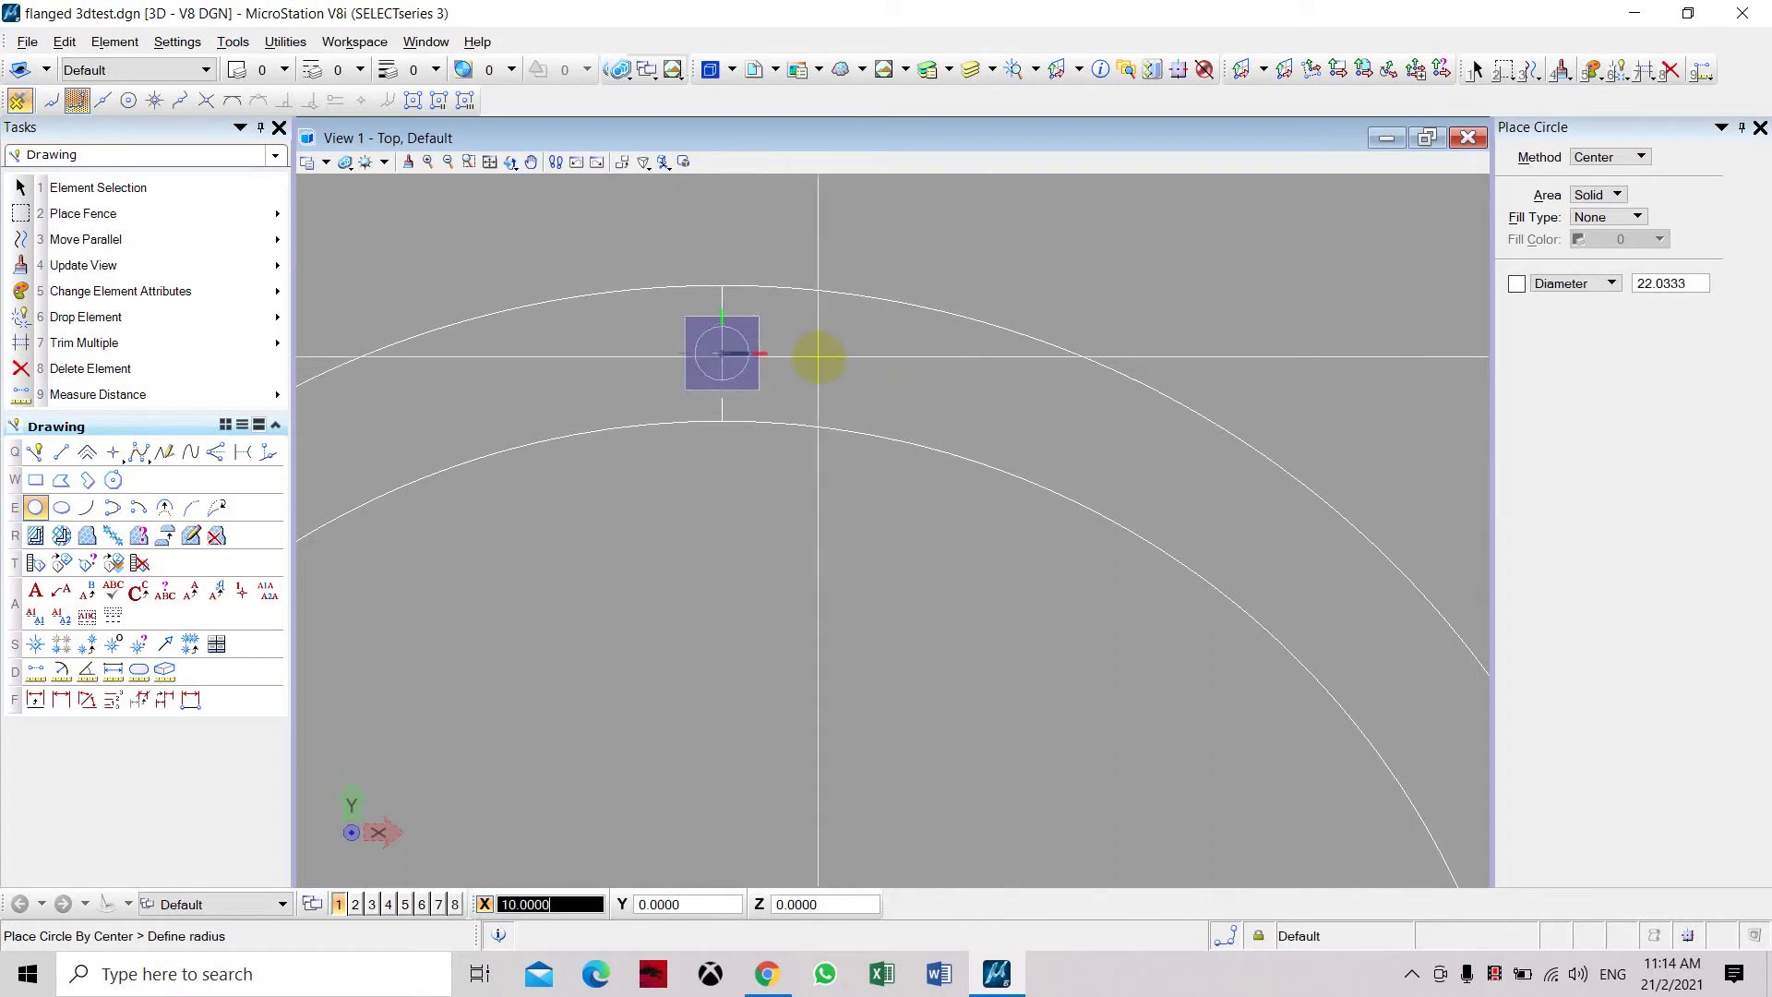
{"action": "left_click", "coordinate": [797, 355]}
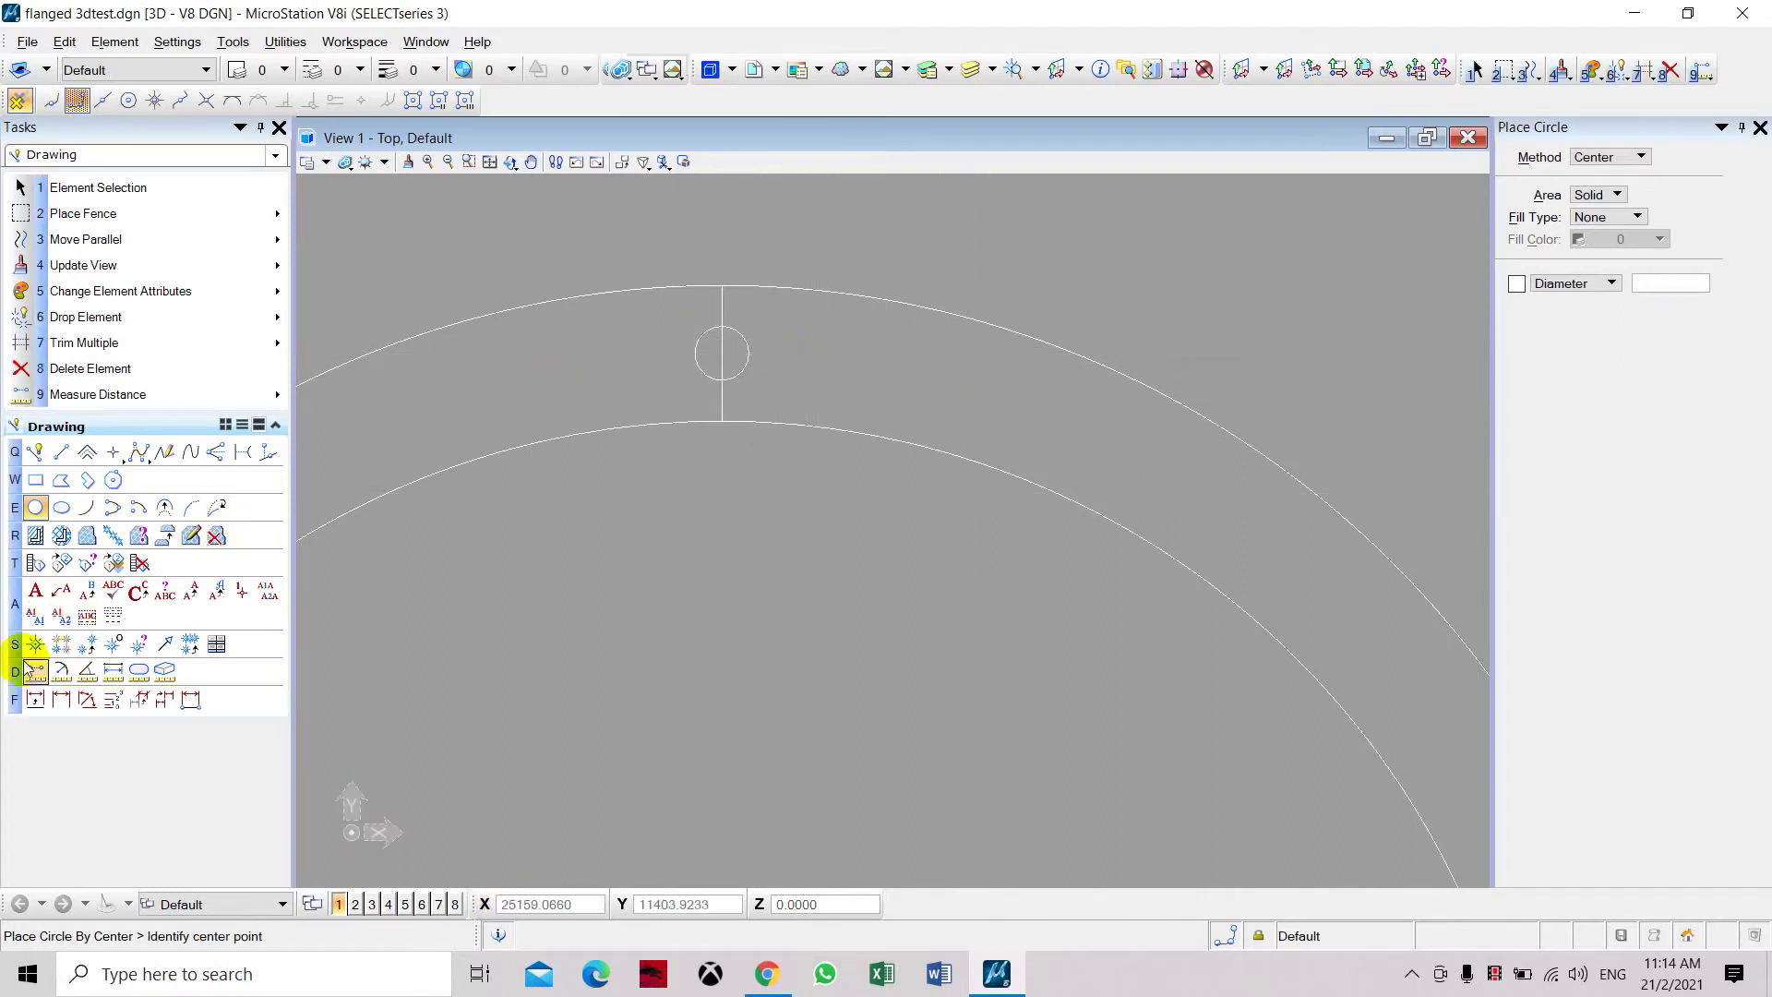
Step: Check the small circle's radius with a temporary radius dimension, without placing it
{"action": "left_click", "coordinate": [35, 699]}
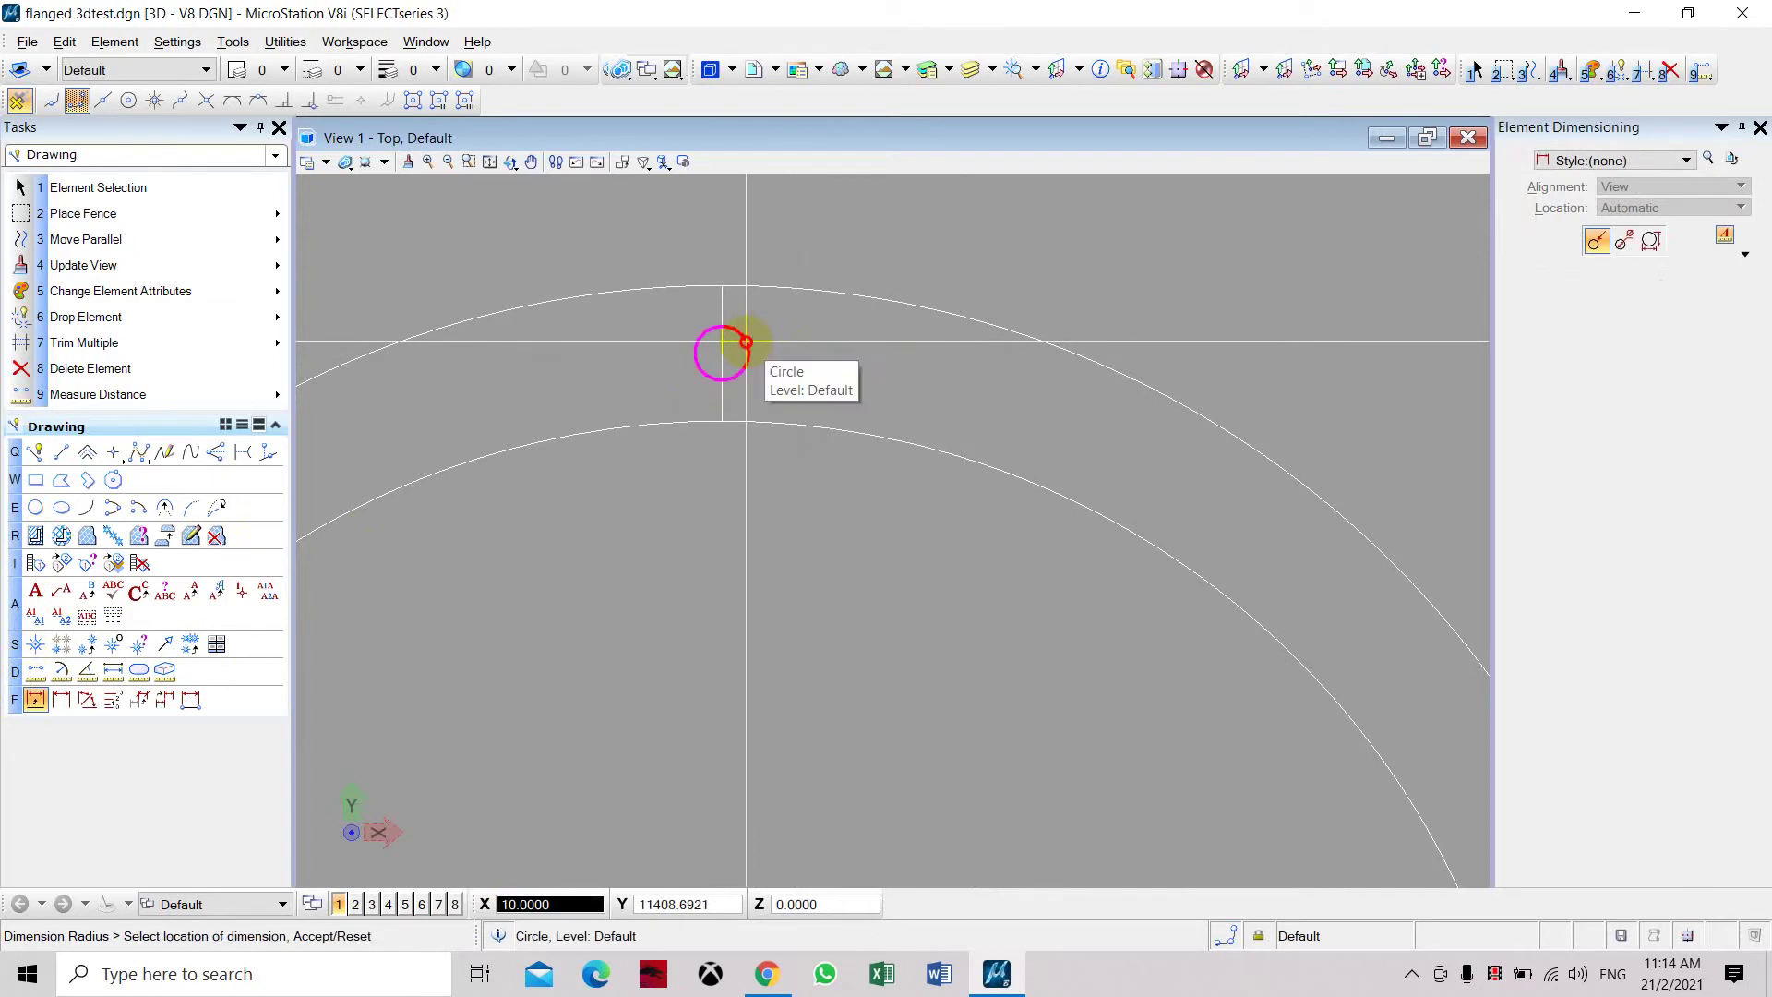
{"action": "left_click", "coordinate": [746, 352]}
{"action": "scroll", "coordinate": [805, 323], "scroll_direction": "down", "scroll_amount": 5}
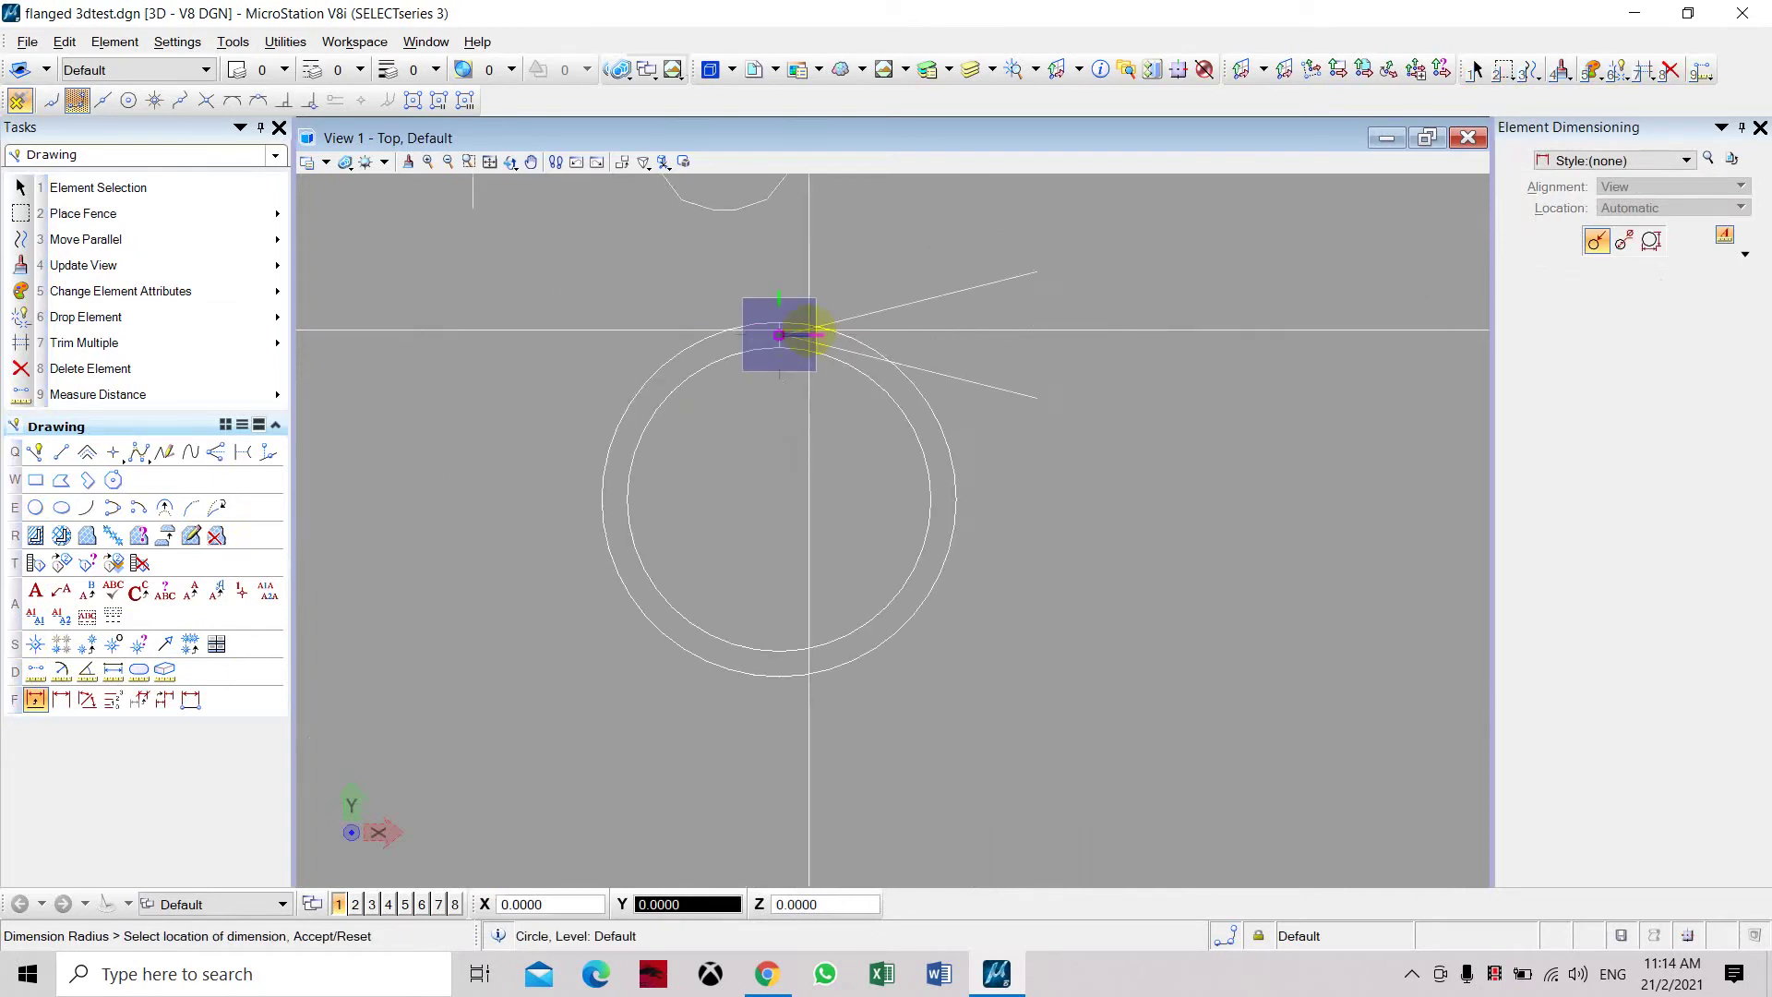
{"action": "scroll", "coordinate": [810, 324], "scroll_direction": "down", "scroll_amount": 3}
{"action": "key", "text": "Escape"}
Step: Delete the short construction line running through the small circle
{"action": "scroll", "coordinate": [818, 317], "scroll_direction": "up", "scroll_amount": 8}
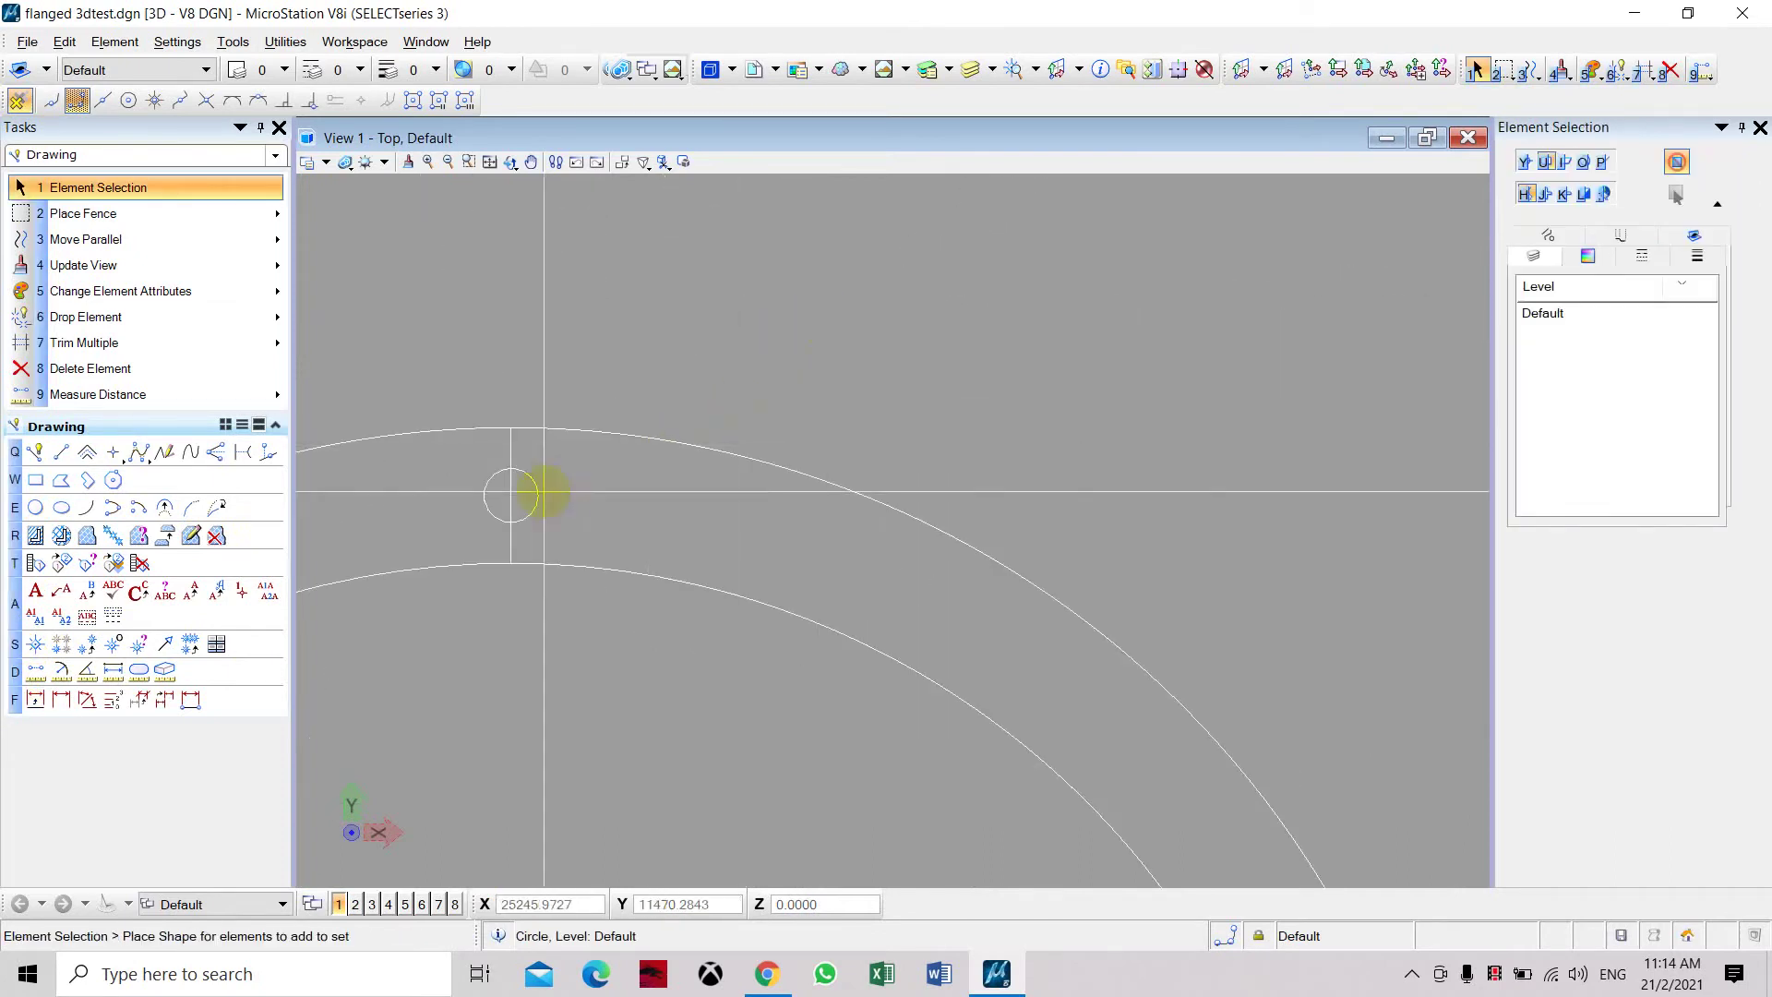
{"action": "left_click", "coordinate": [511, 544]}
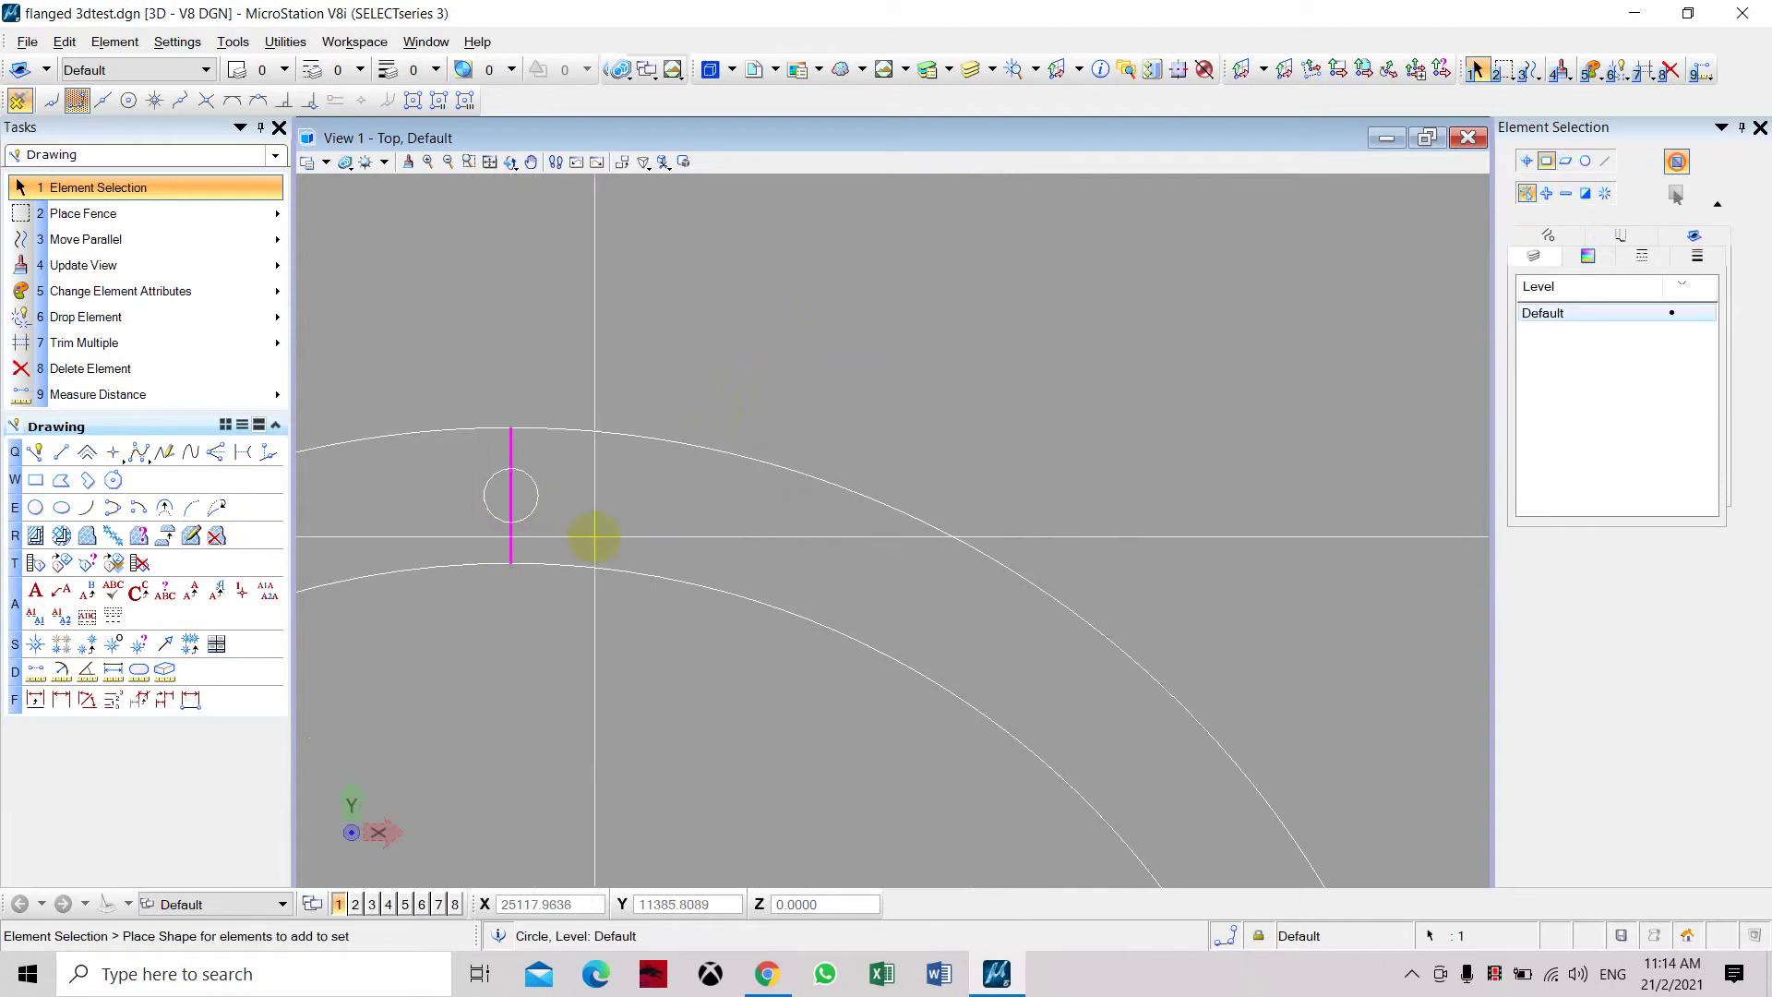
{"action": "left_click", "coordinate": [962, 466]}
{"action": "scroll", "coordinate": [910, 238], "scroll_direction": "down", "scroll_amount": 8}
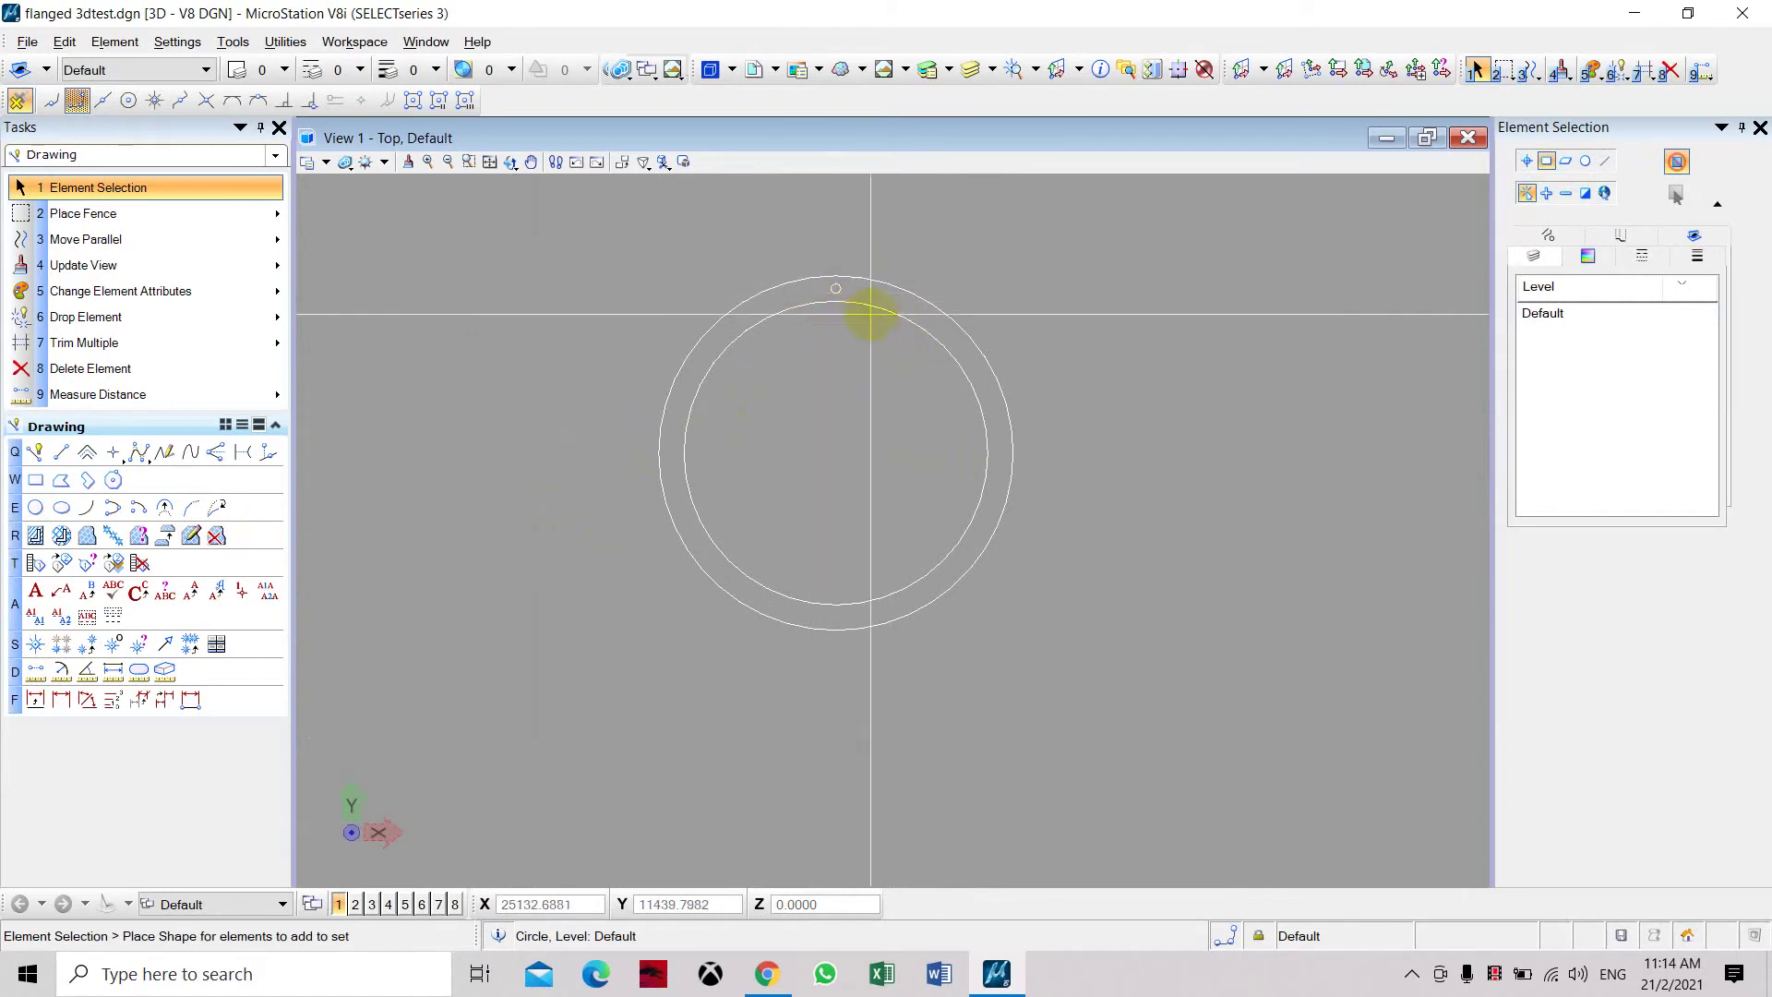
Step: Array the small circle in a polar pattern of 8 items with a 45° delta angle about the large circles' centre
{"action": "middle_click_drag", "start_coordinate": [869, 310], "coordinate": [803, 368]}
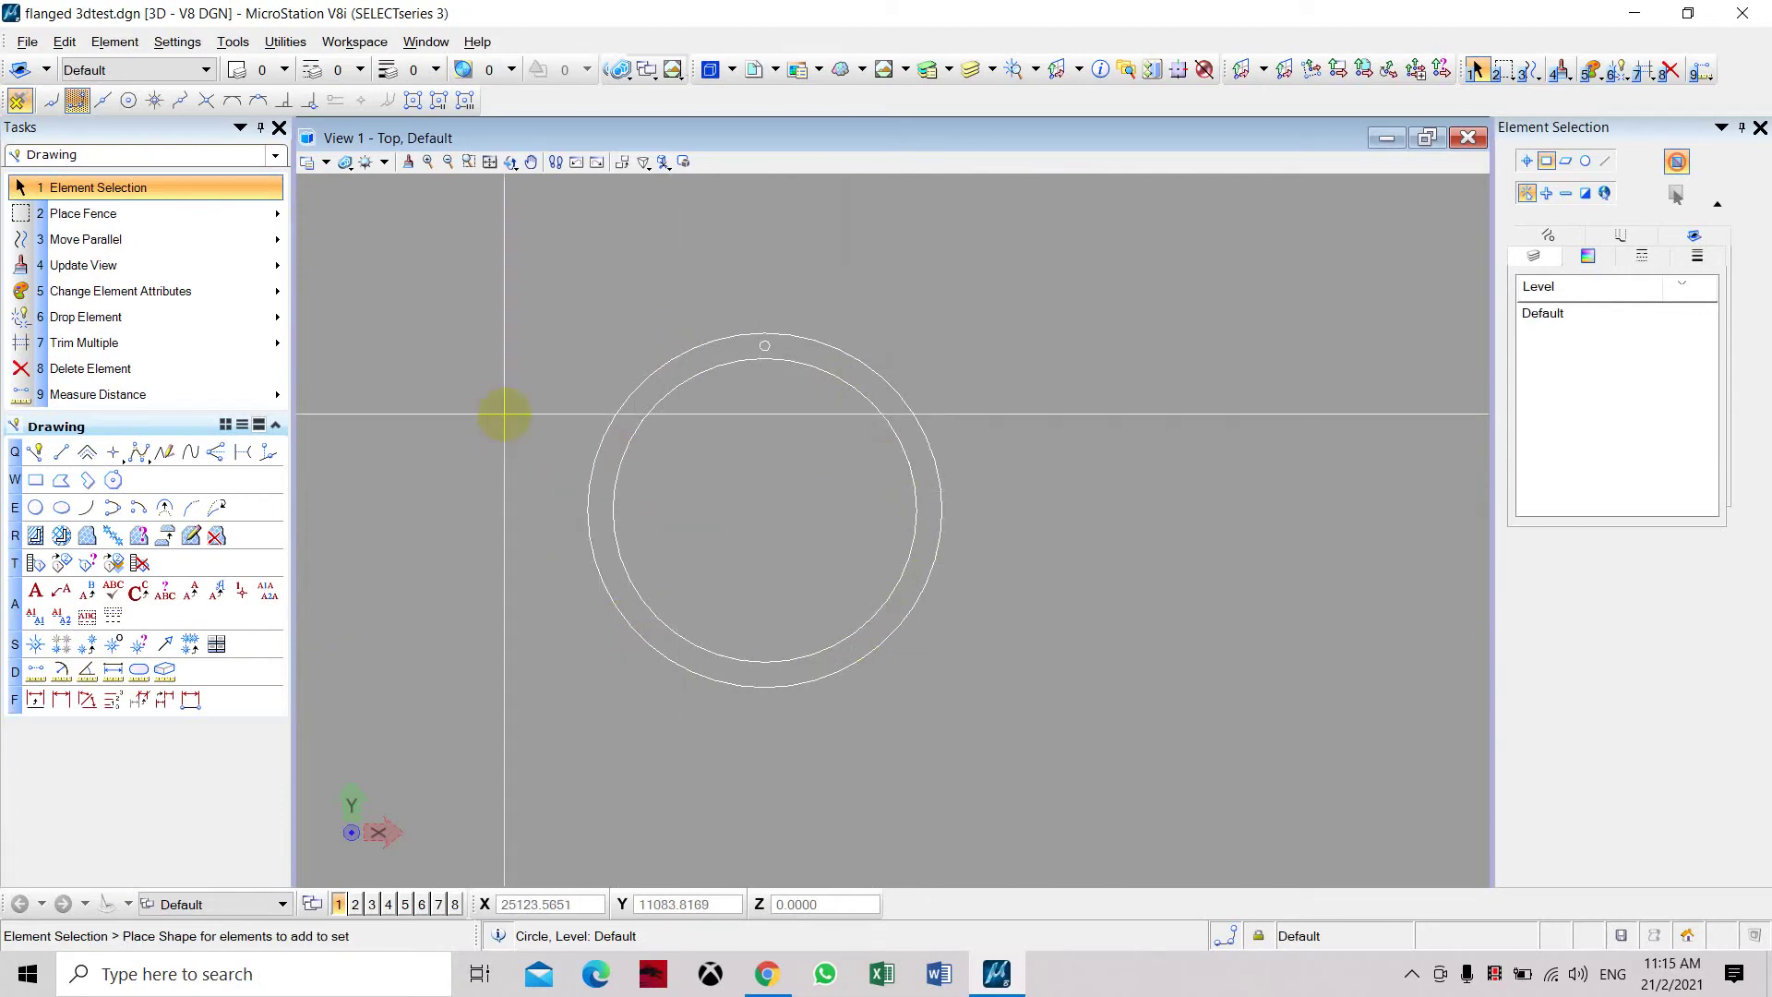
{"action": "left_click", "coordinate": [730, 295]}
{"action": "left_click", "coordinate": [819, 435]}
{"action": "left_click", "coordinate": [174, 257]}
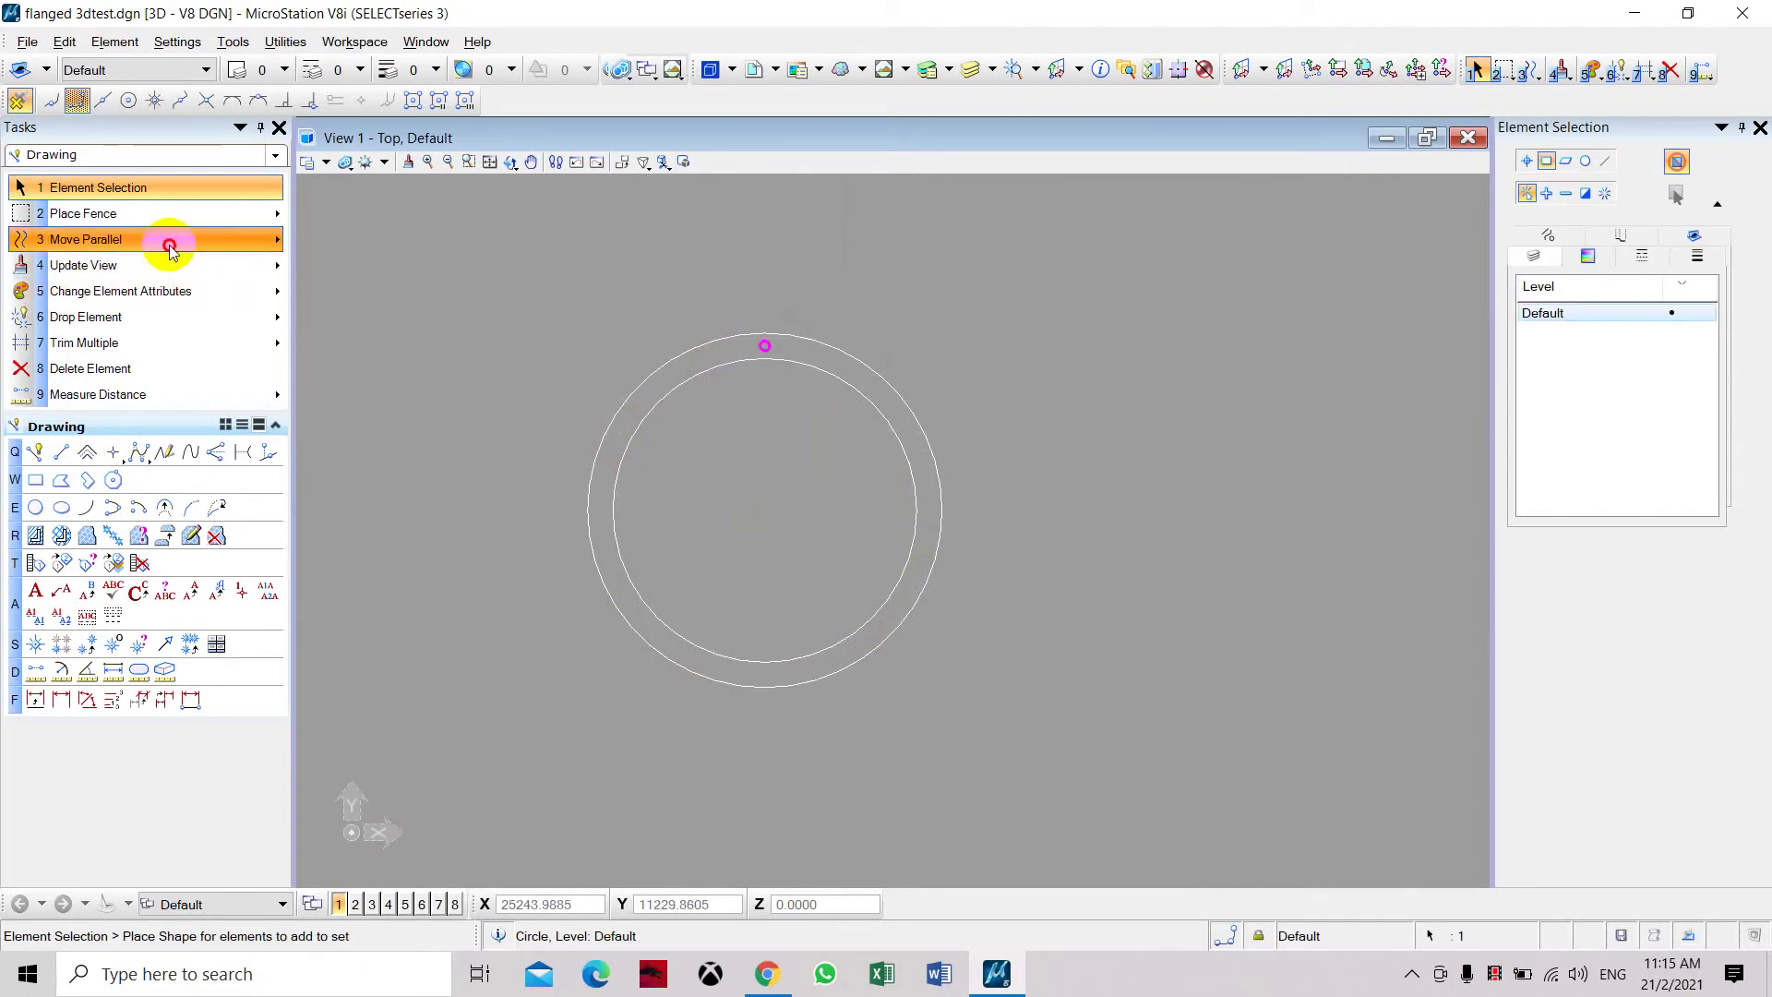
{"action": "left_click", "coordinate": [360, 390]}
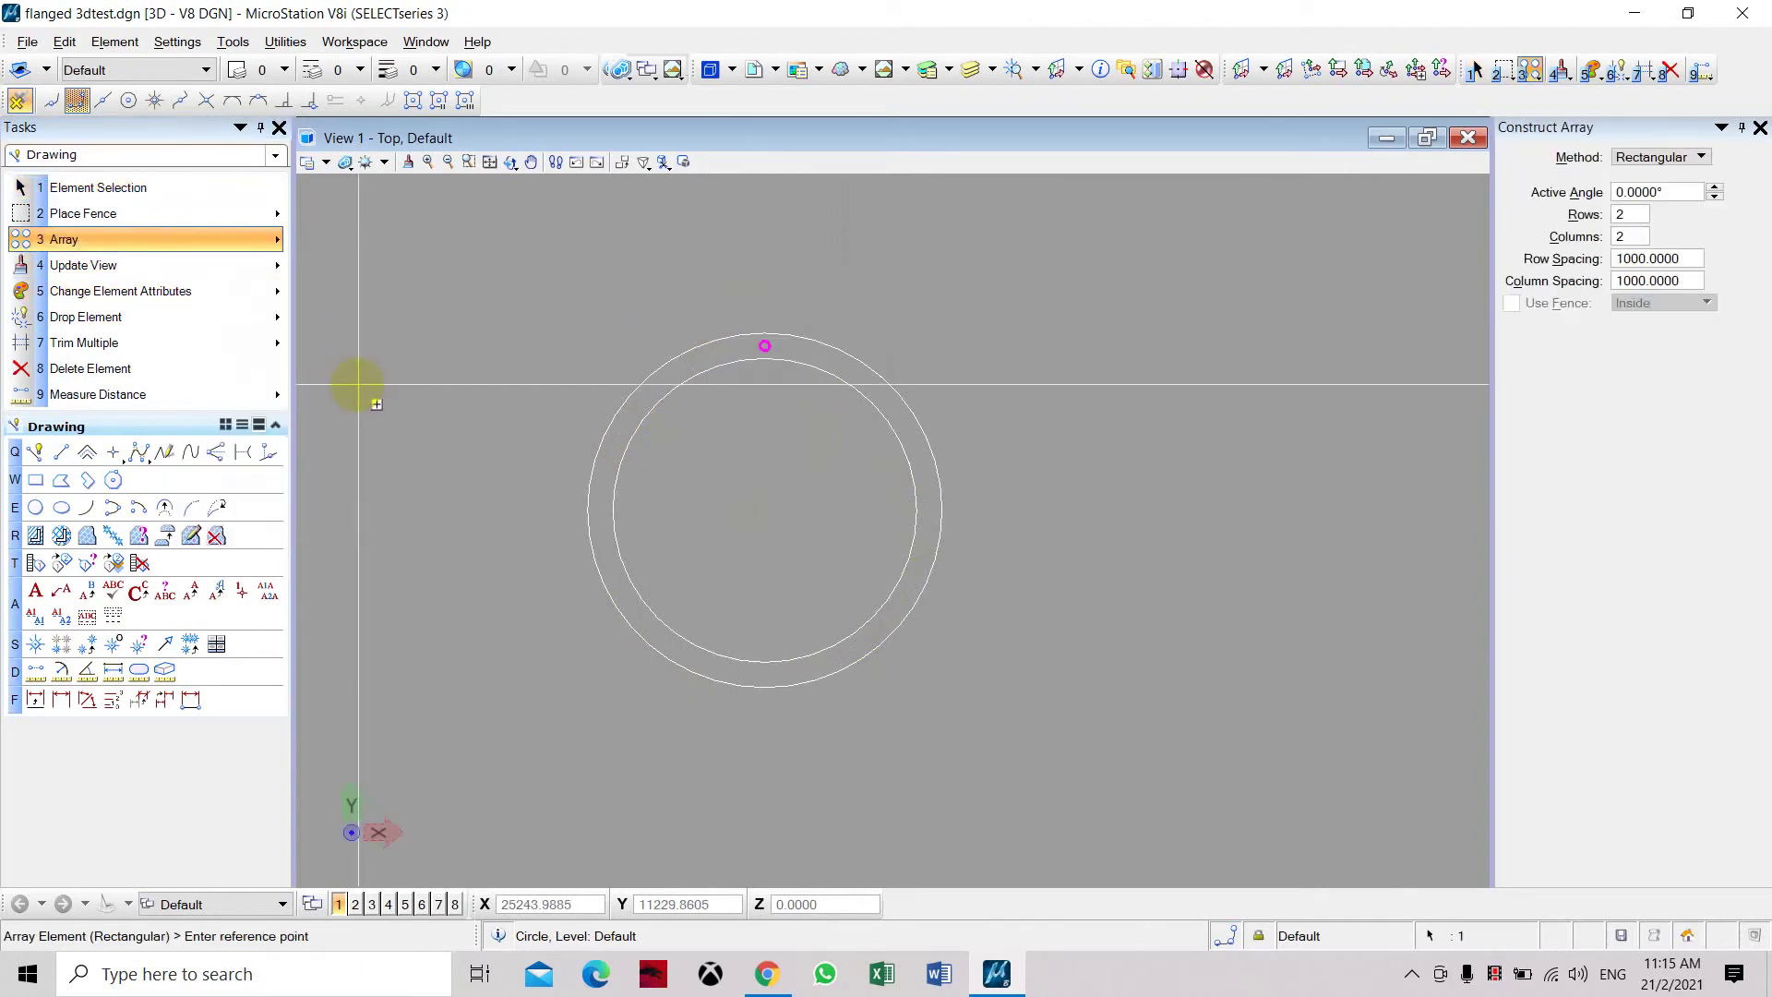
{"action": "left_click", "coordinate": [1689, 159]}
{"action": "left_click", "coordinate": [1688, 175]}
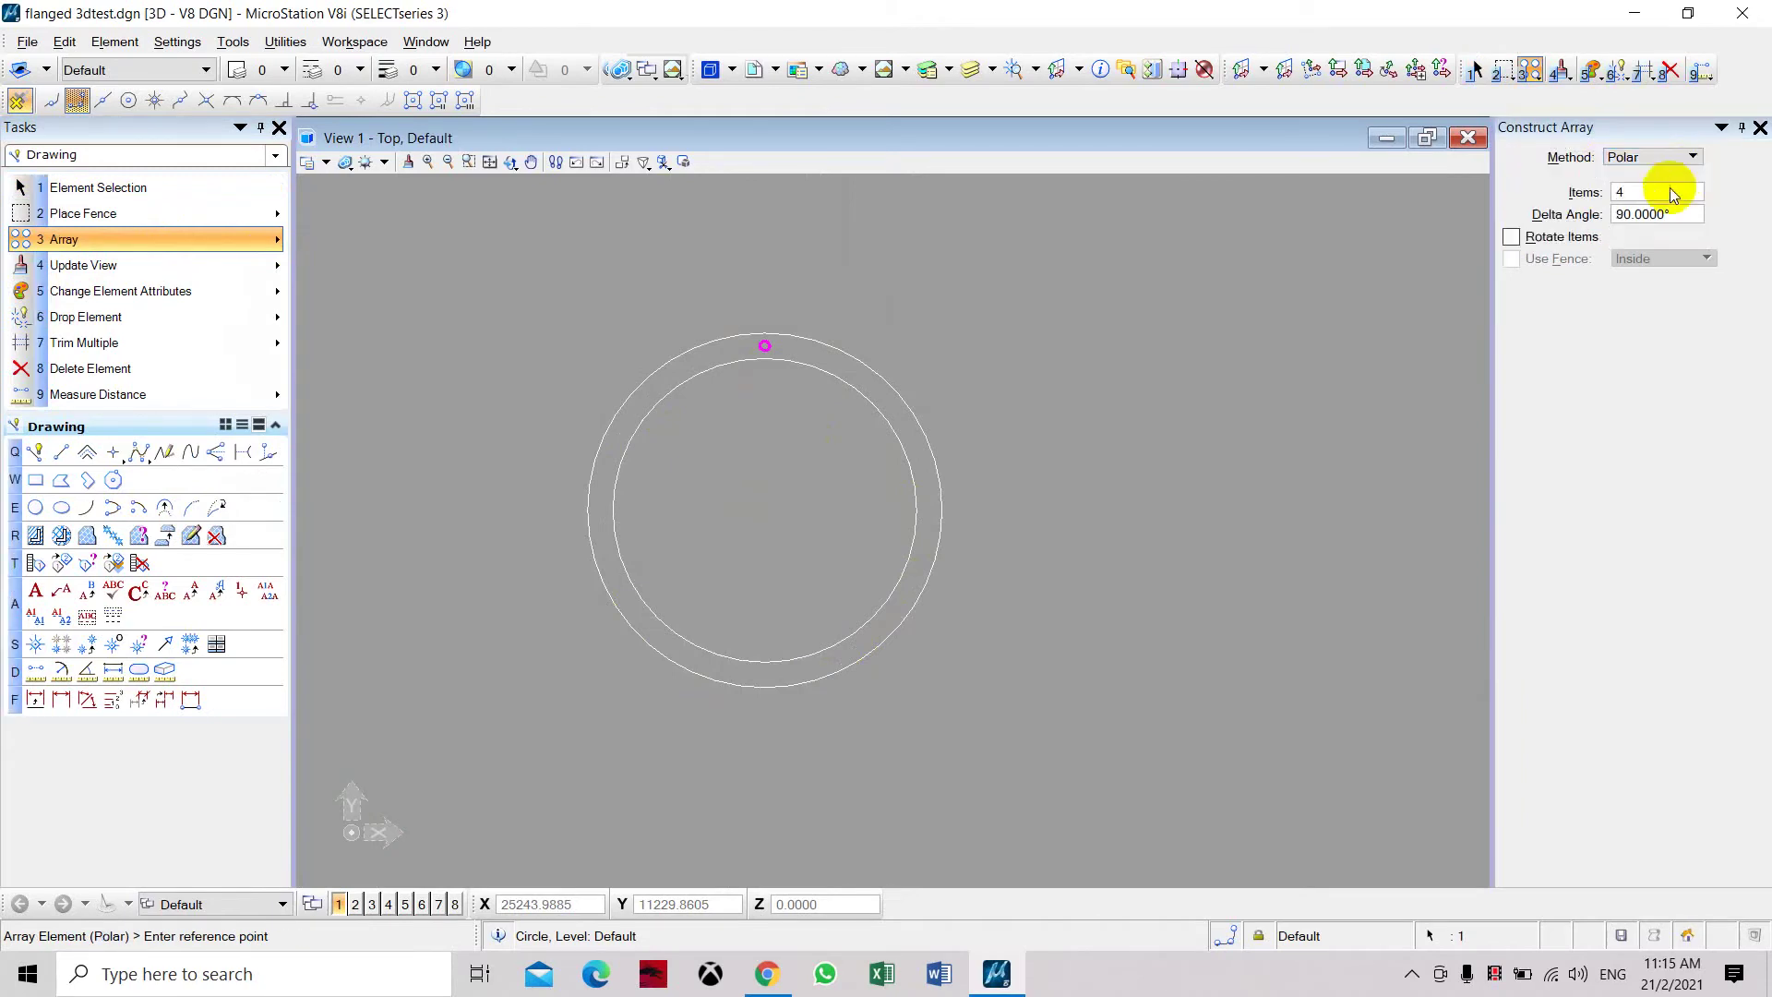
{"action": "left_click", "coordinate": [1611, 194]}
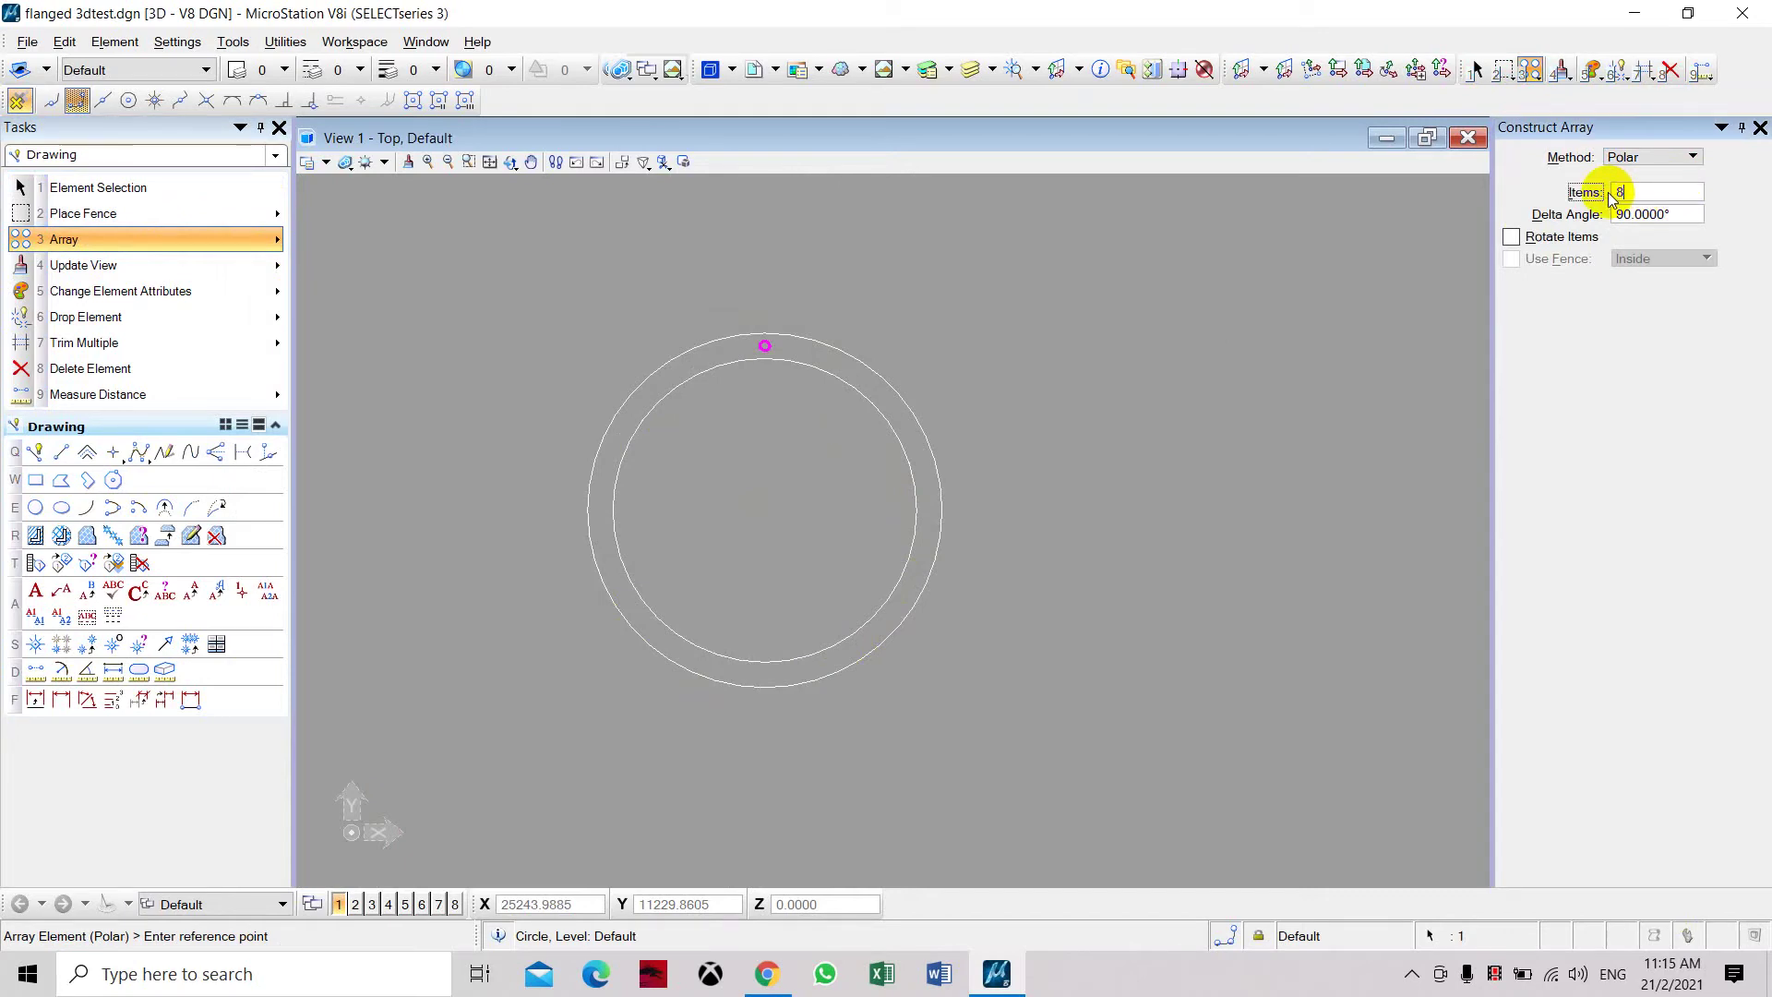
{"action": "left_click", "coordinate": [1560, 215]}
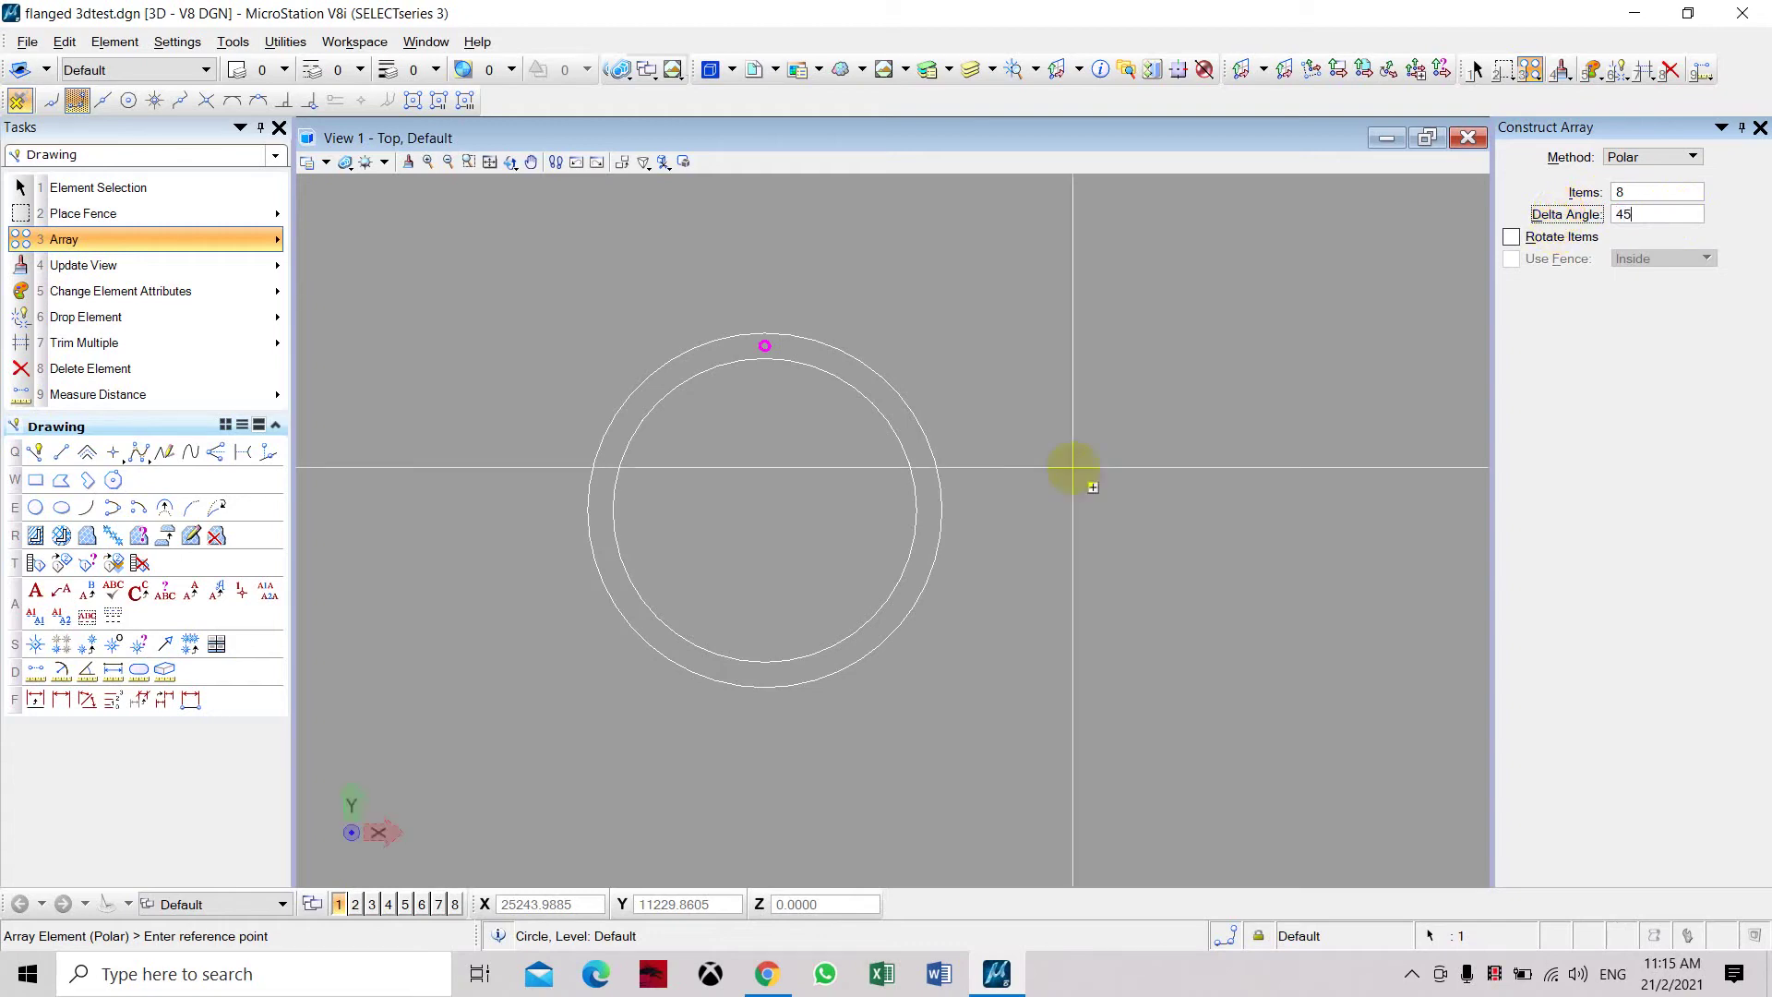
{"action": "scroll", "coordinate": [764, 348], "scroll_direction": "up", "scroll_amount": 2}
{"action": "left_click", "coordinate": [761, 345]}
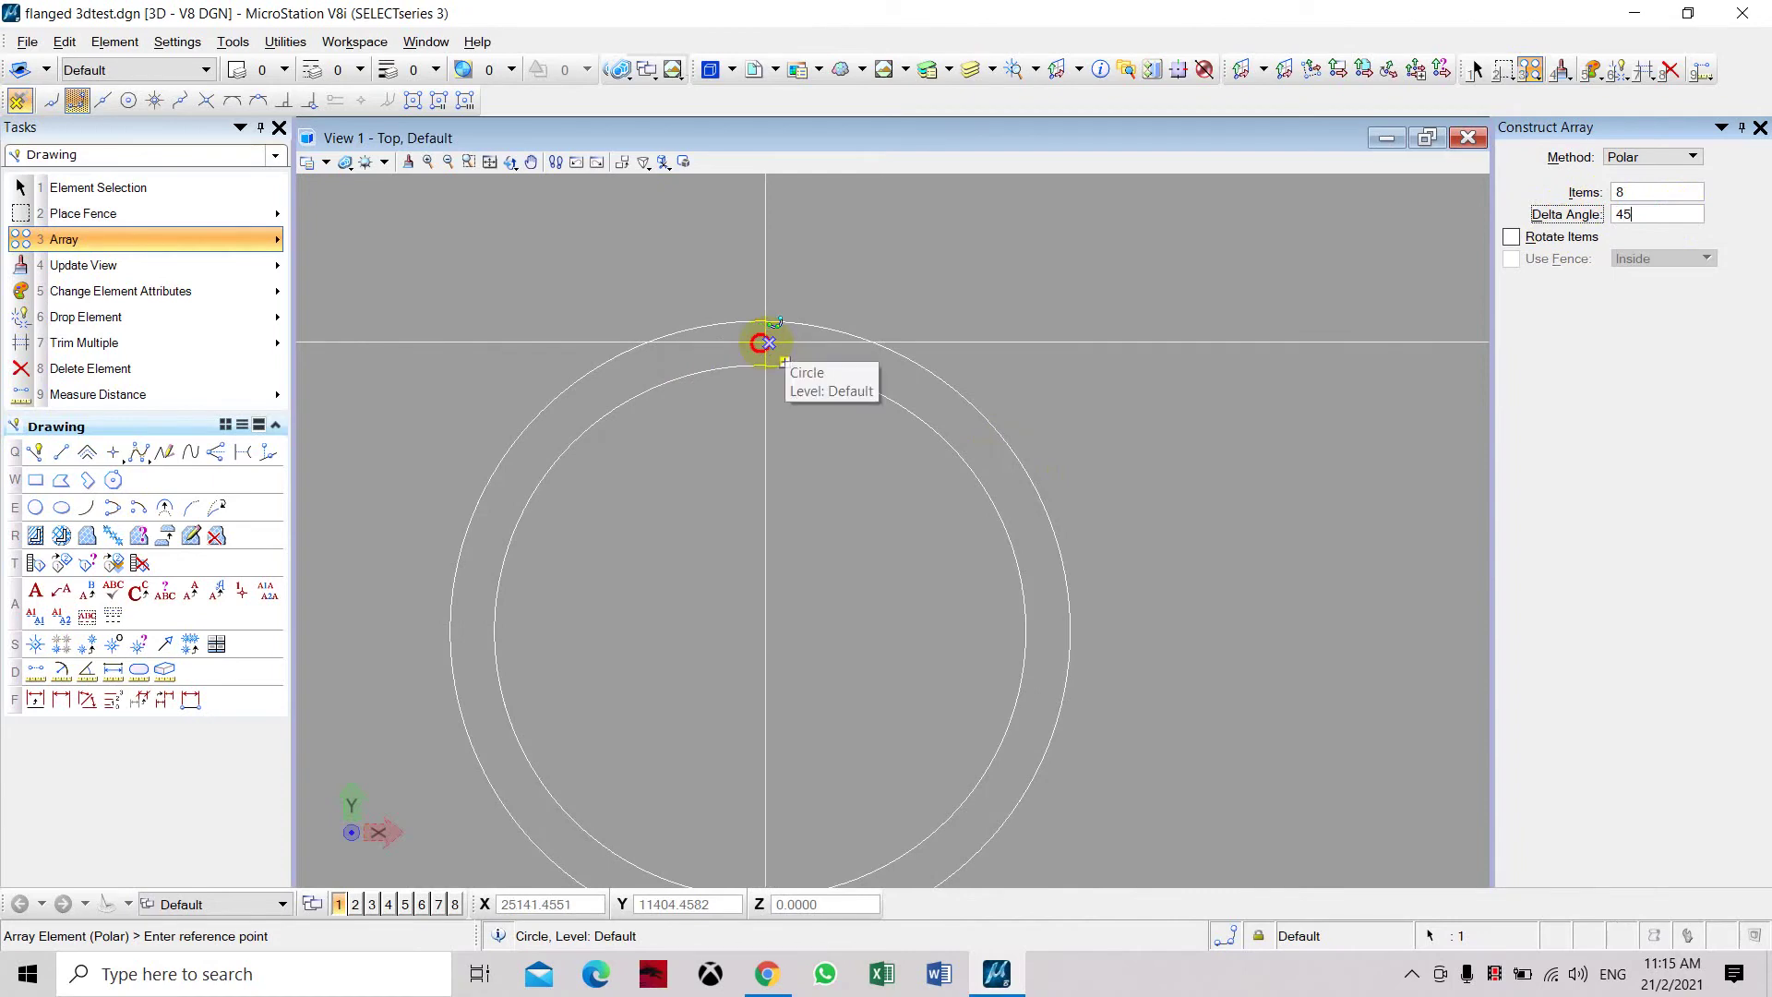
{"action": "left_click", "coordinate": [759, 343]}
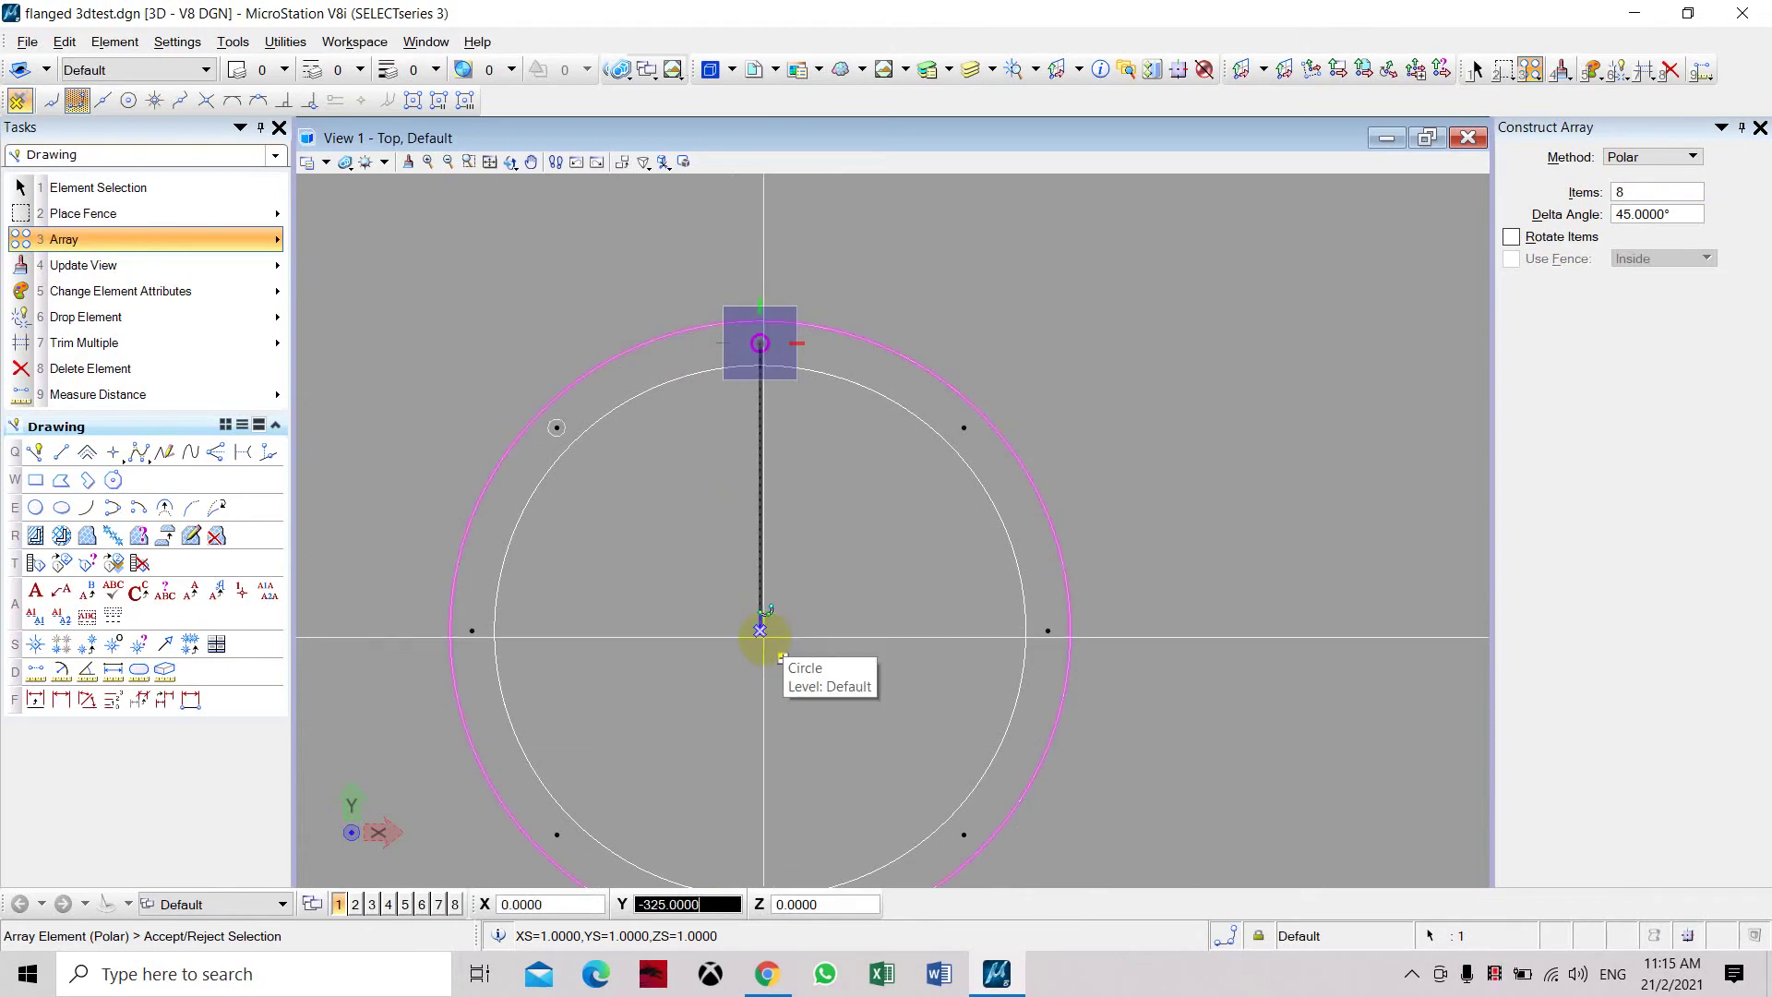
{"action": "left_click", "coordinate": [765, 634]}
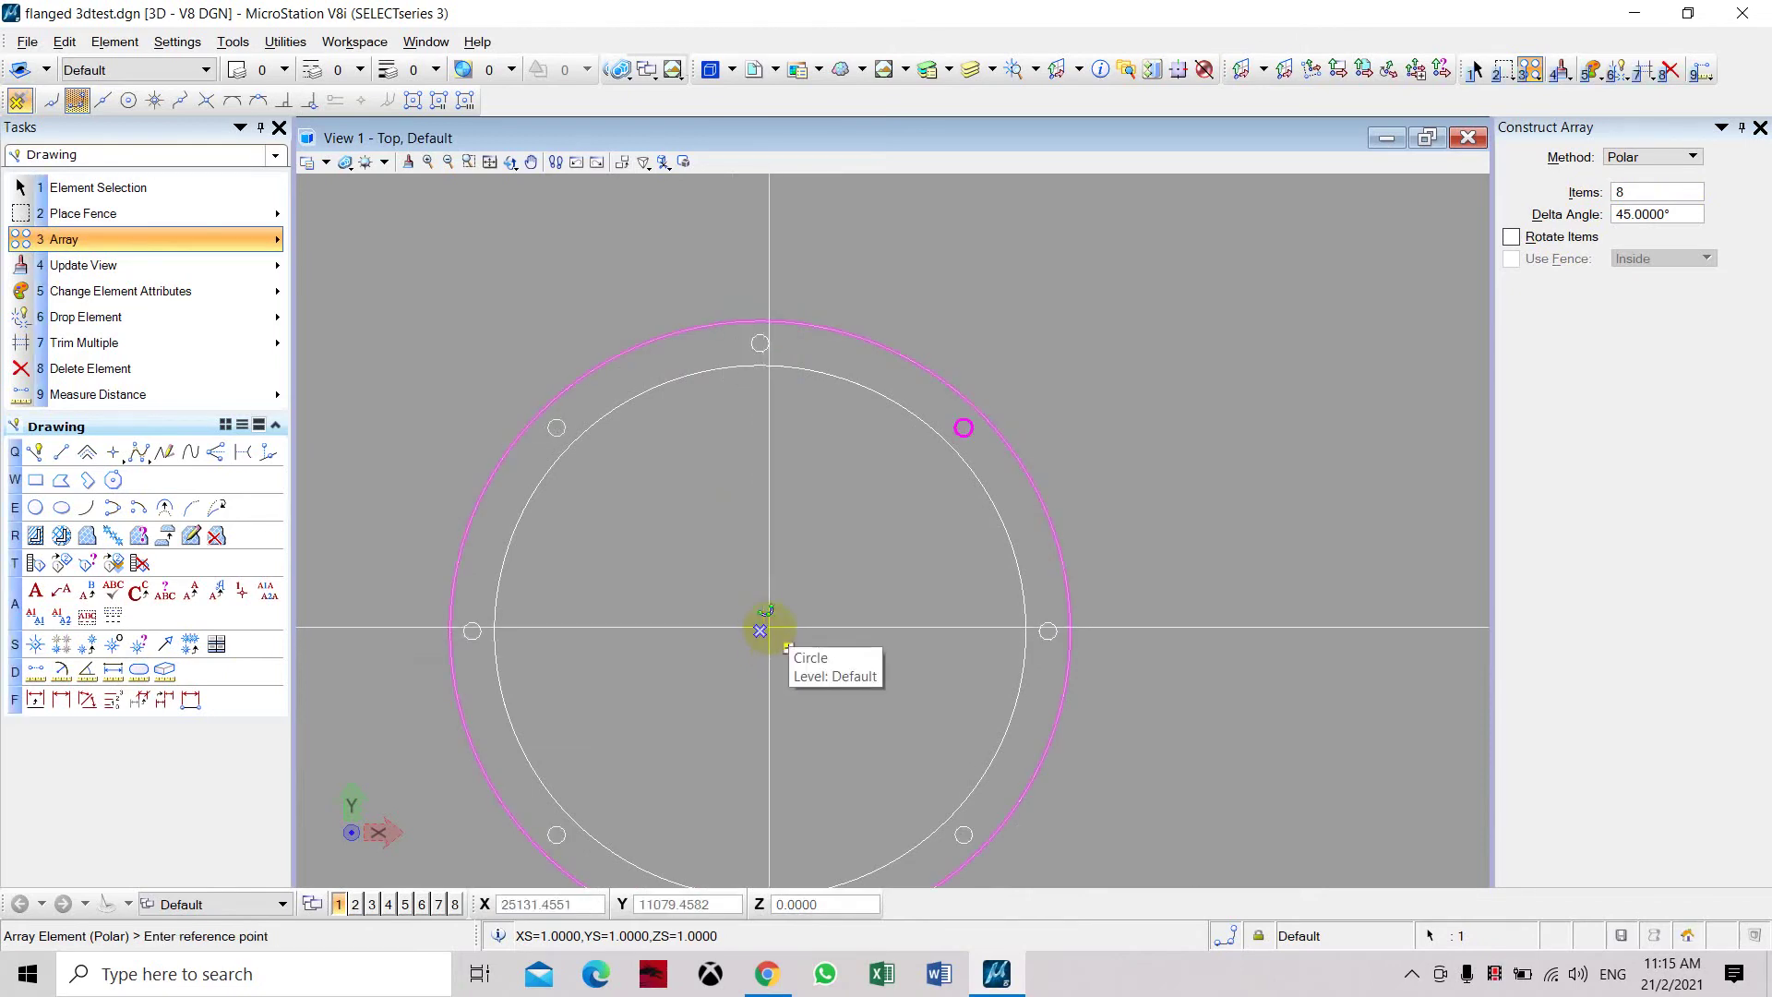
Step: End the array command without starting another array and change the view to right-isometric
{"action": "middle_click_drag", "start_coordinate": [759, 632], "coordinate": [791, 528]}
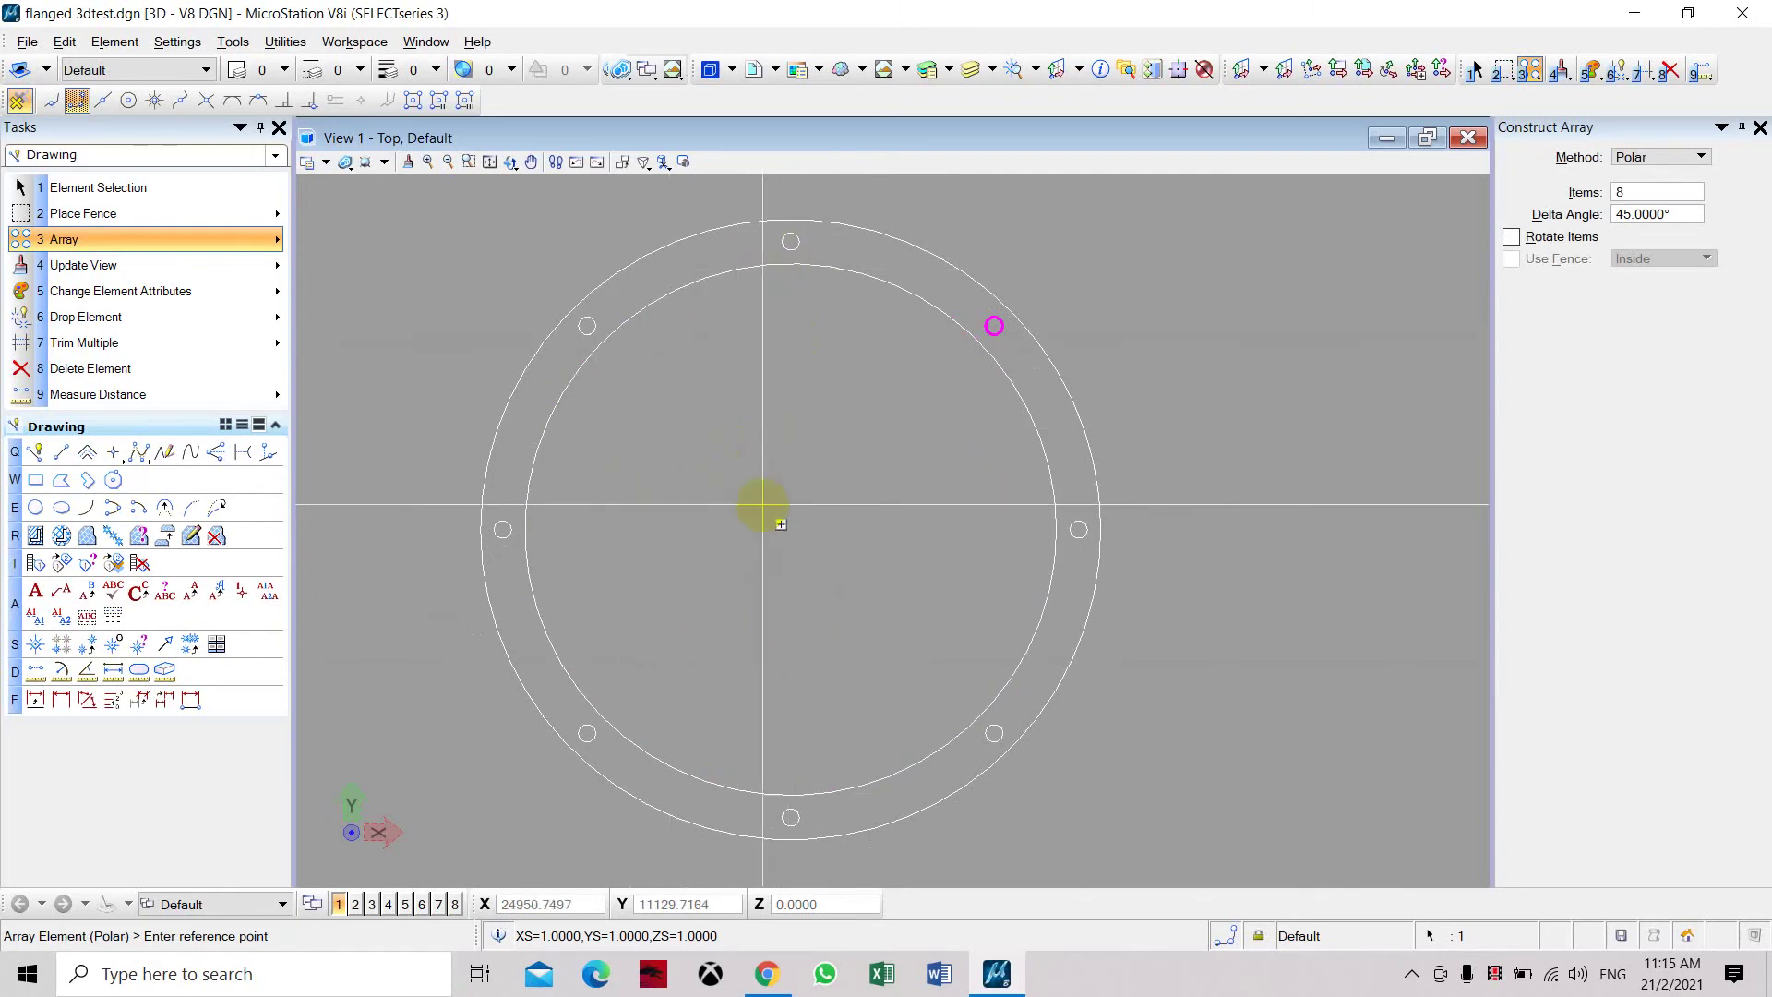
{"action": "left_click", "coordinate": [1272, 593]}
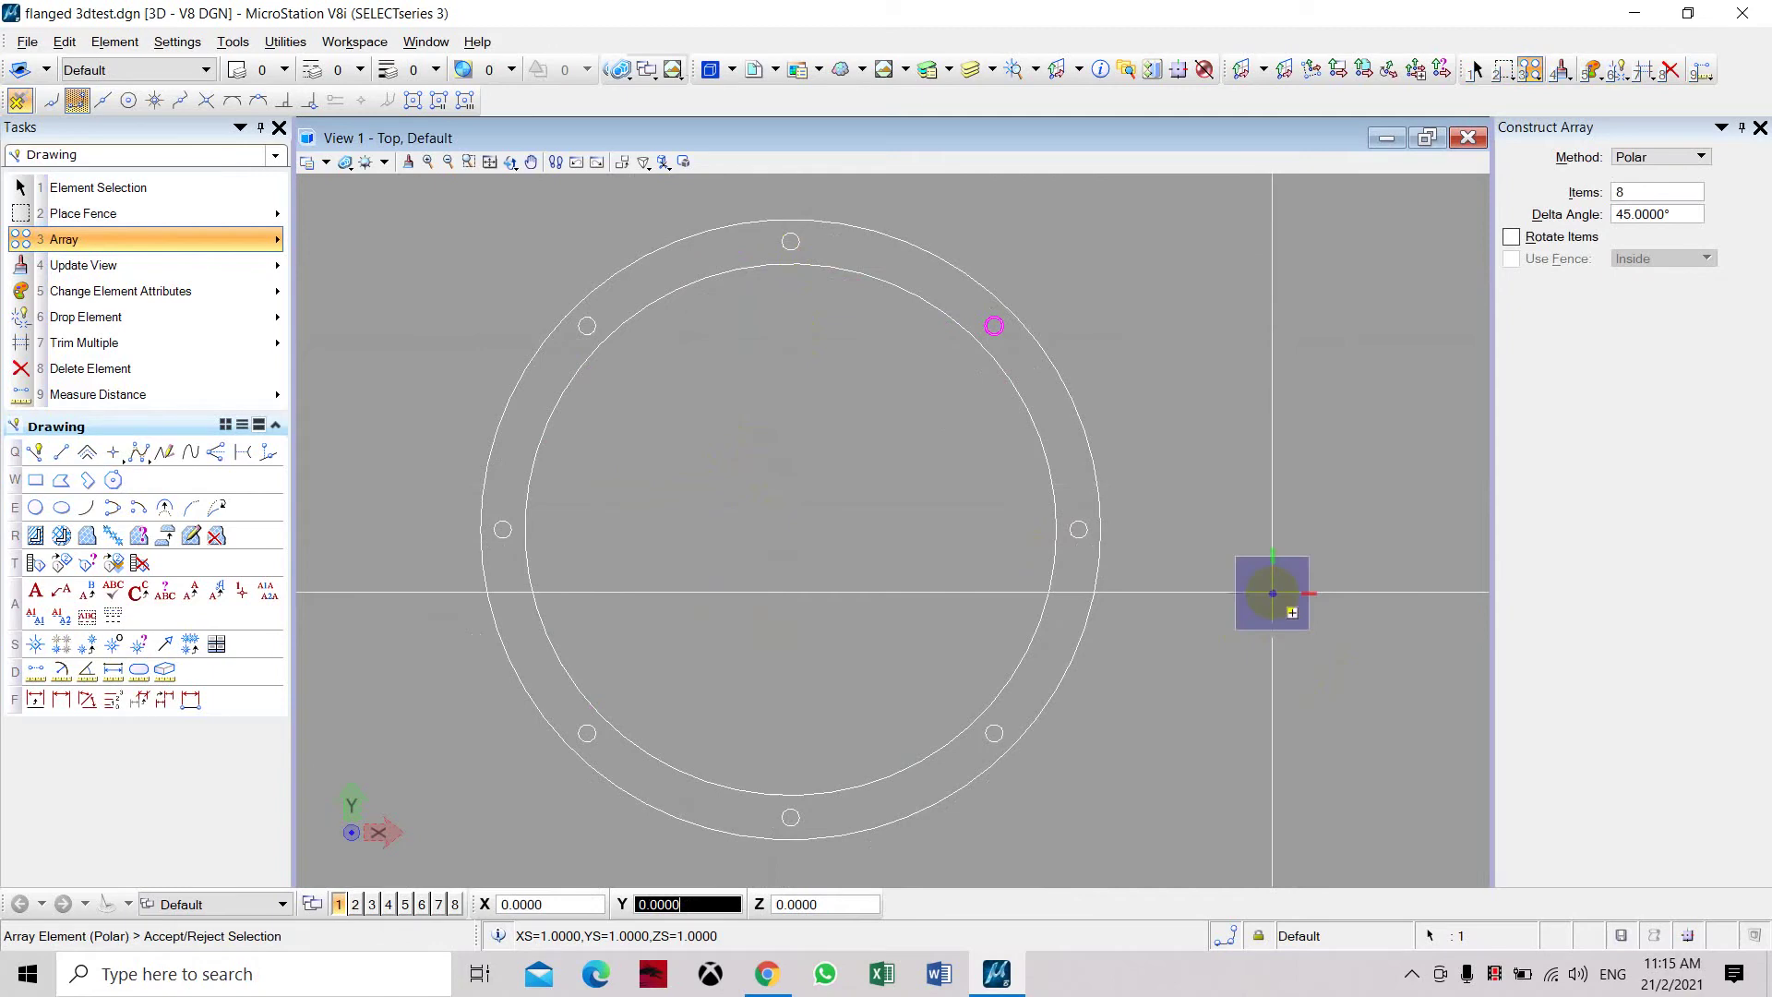
{"action": "right_click", "coordinate": [1272, 592]}
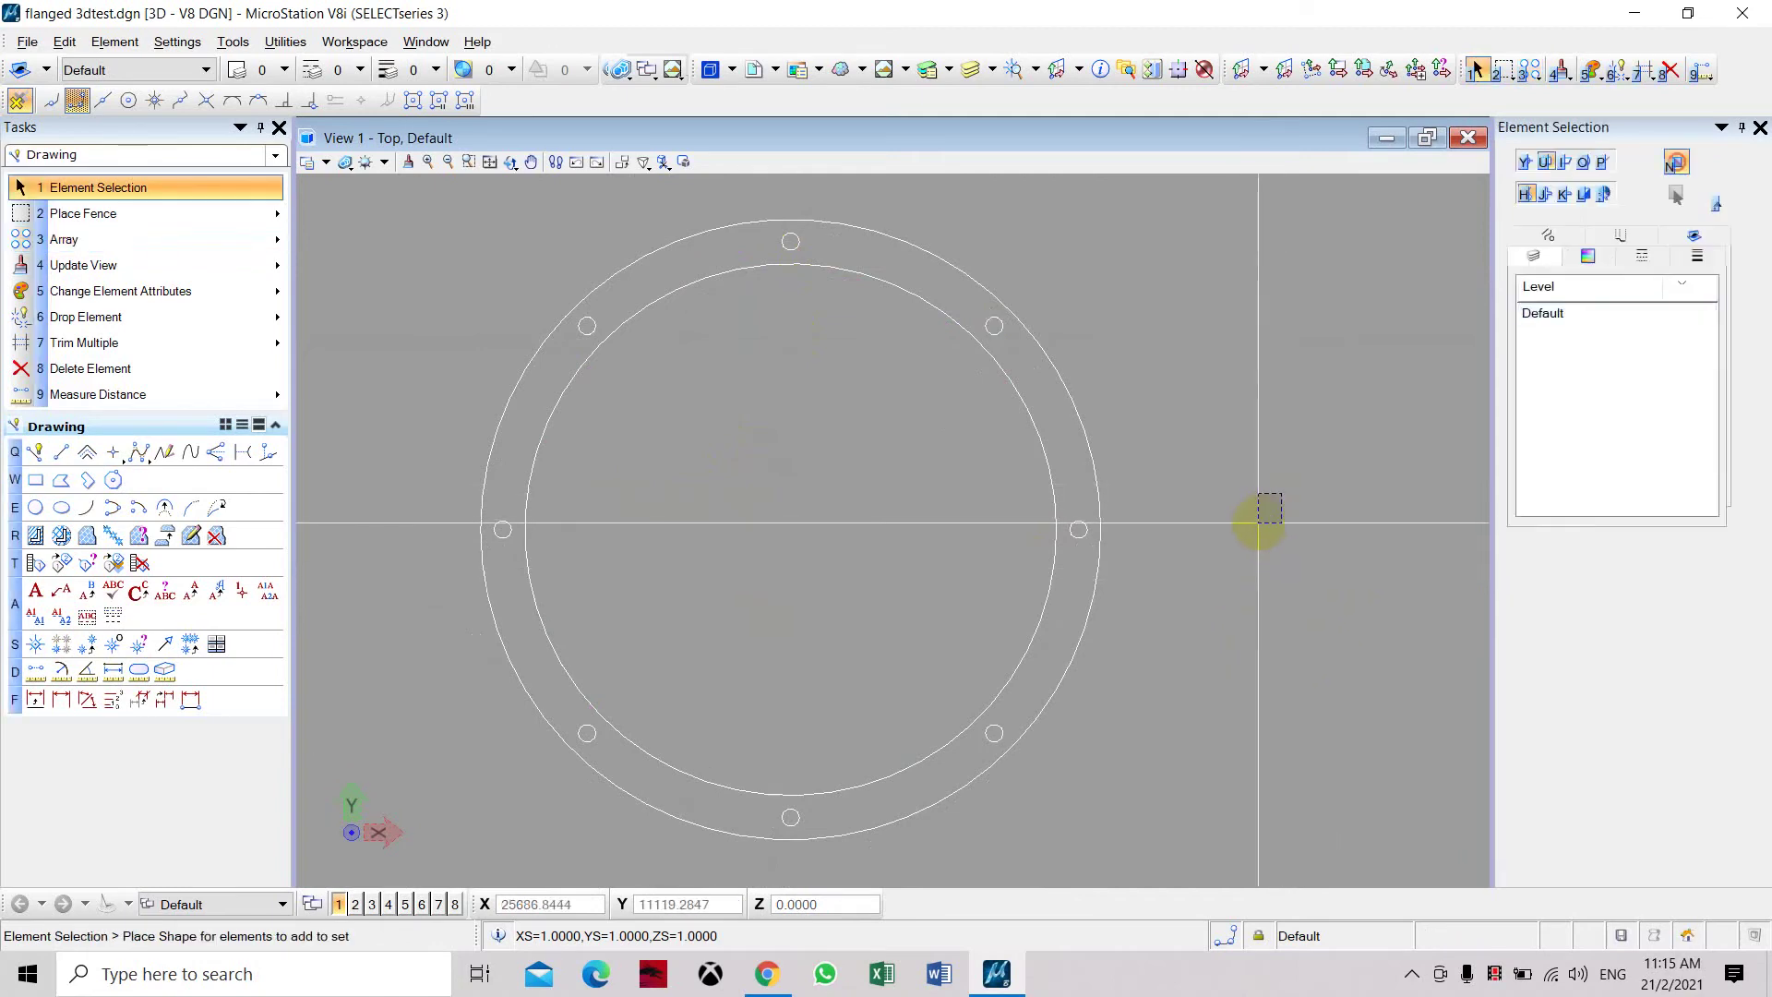
{"action": "scroll", "coordinate": [1257, 521], "scroll_direction": "down", "scroll_amount": 4}
{"action": "scroll", "coordinate": [1214, 502], "scroll_direction": "up", "scroll_amount": 2}
{"action": "scroll", "coordinate": [858, 484], "scroll_direction": "up", "scroll_amount": 2}
{"action": "middle_click_drag", "start_coordinate": [1009, 514], "coordinate": [826, 495]}
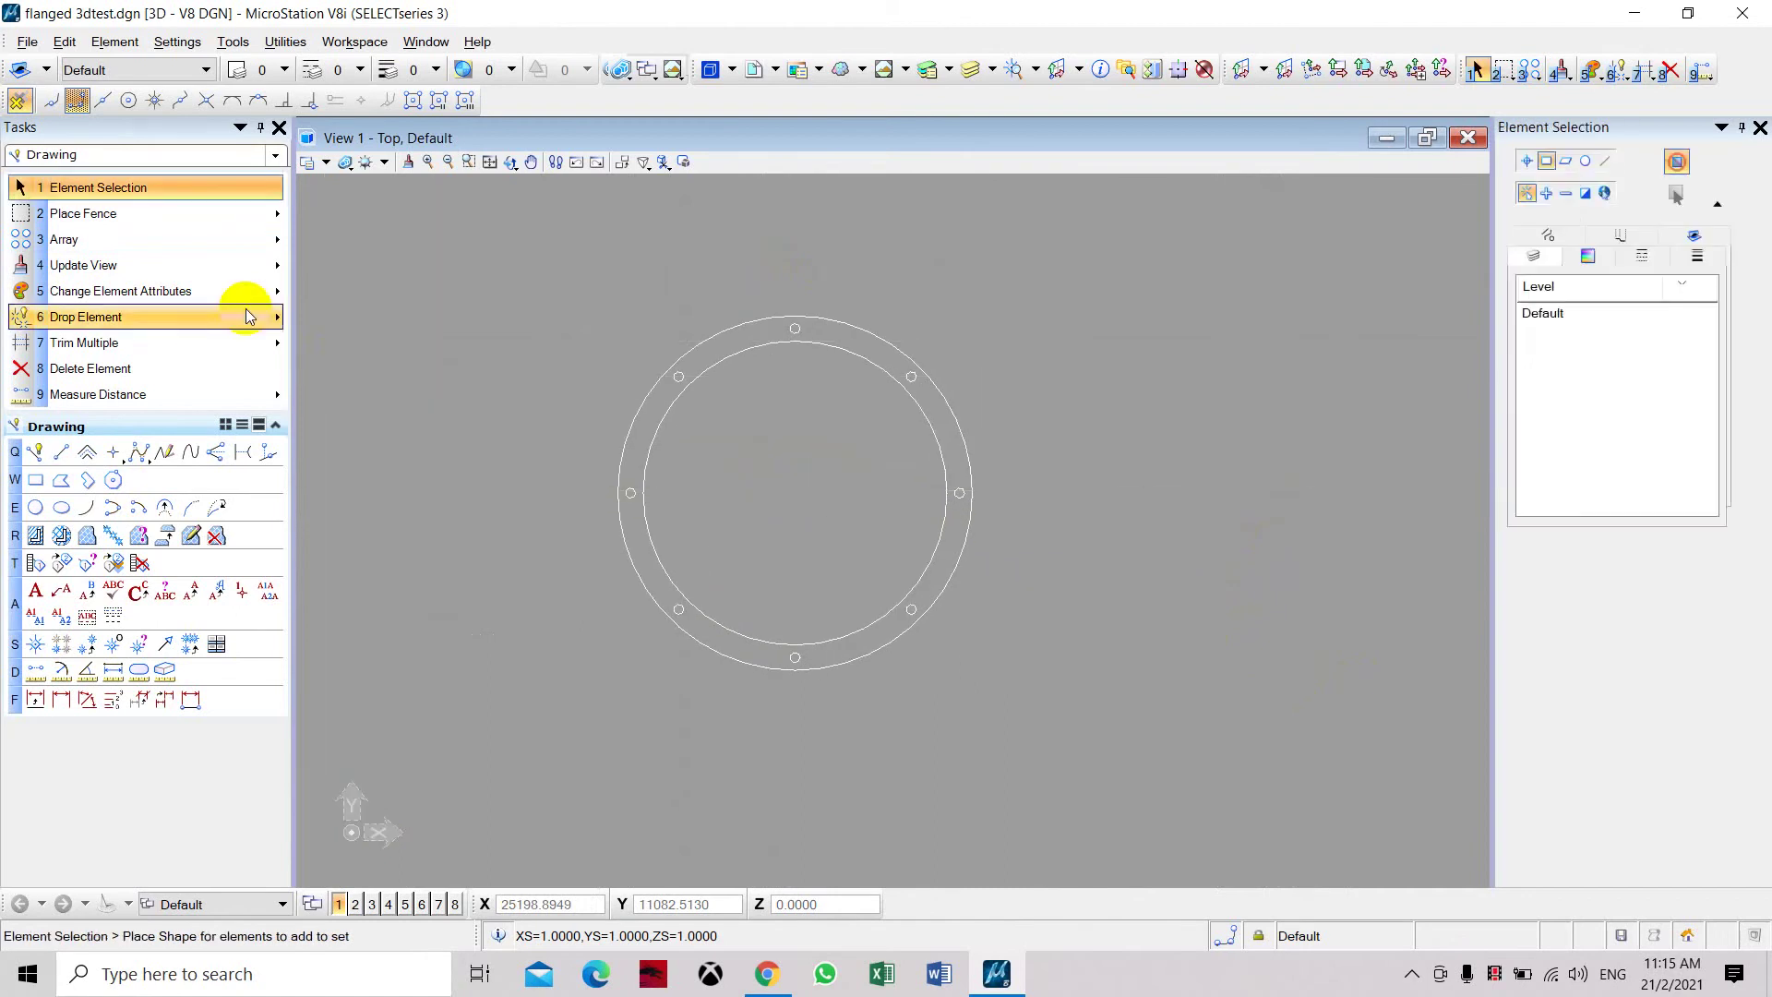
{"action": "left_click", "coordinate": [188, 271]}
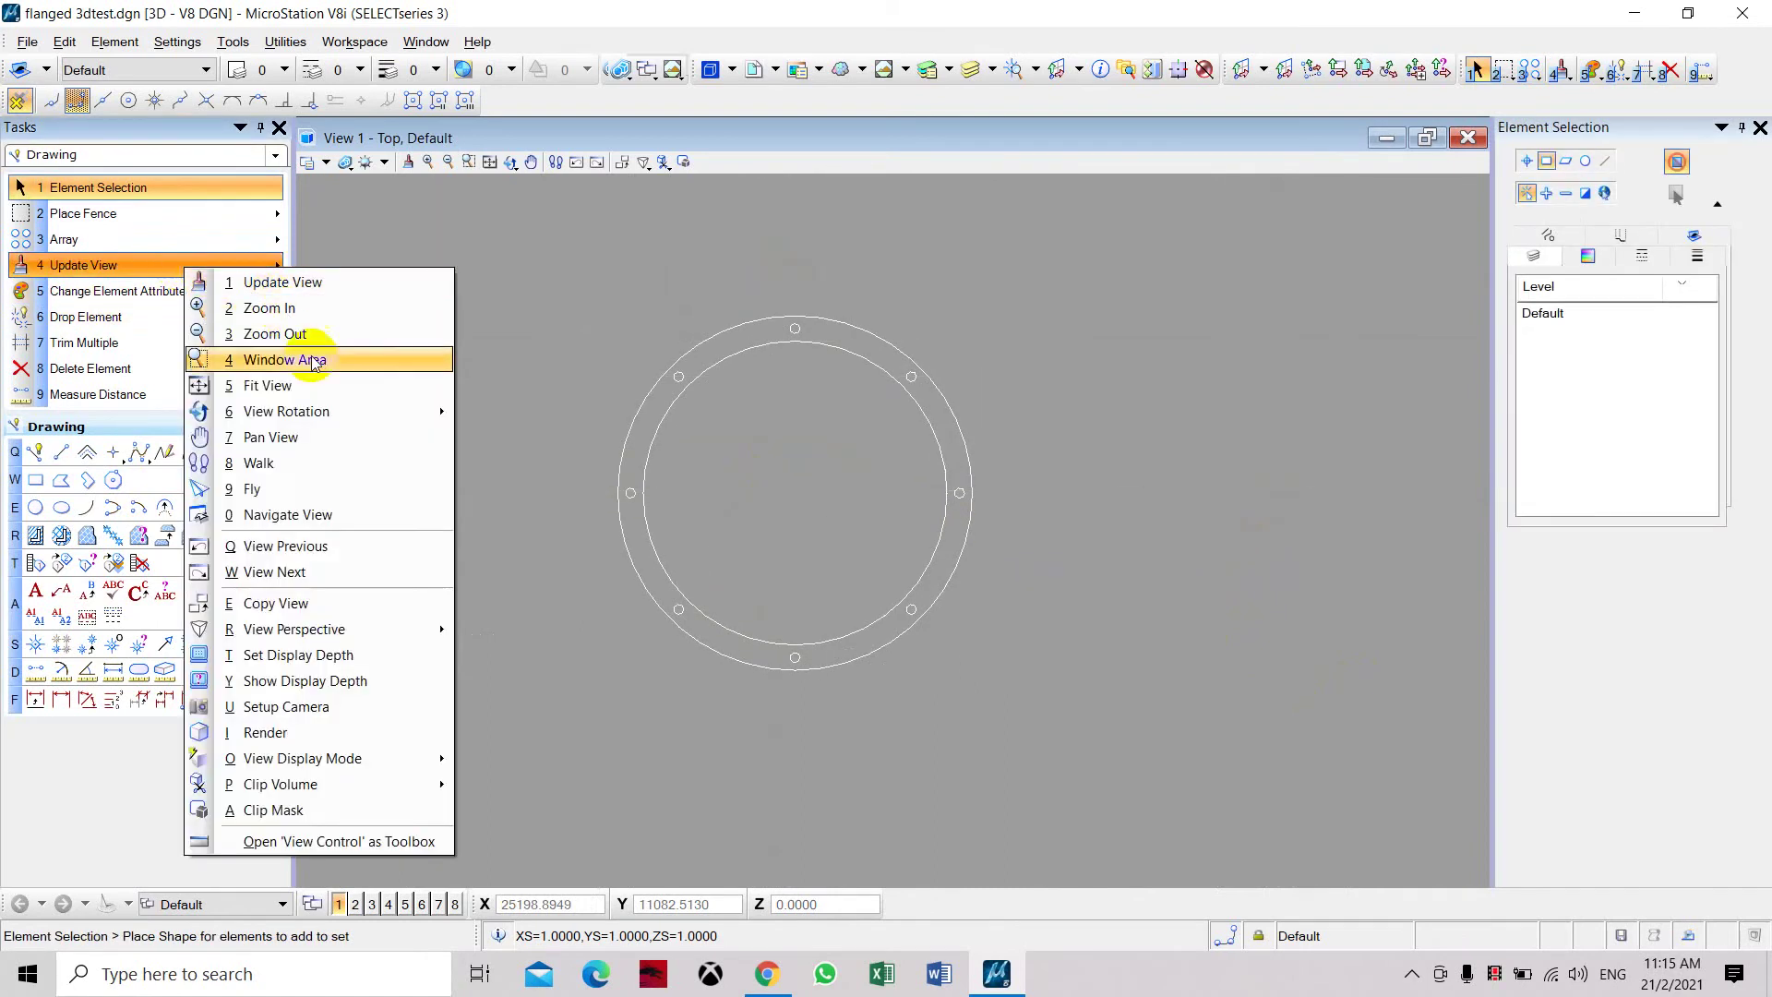
{"action": "mouse_move", "coordinate": [344, 413]}
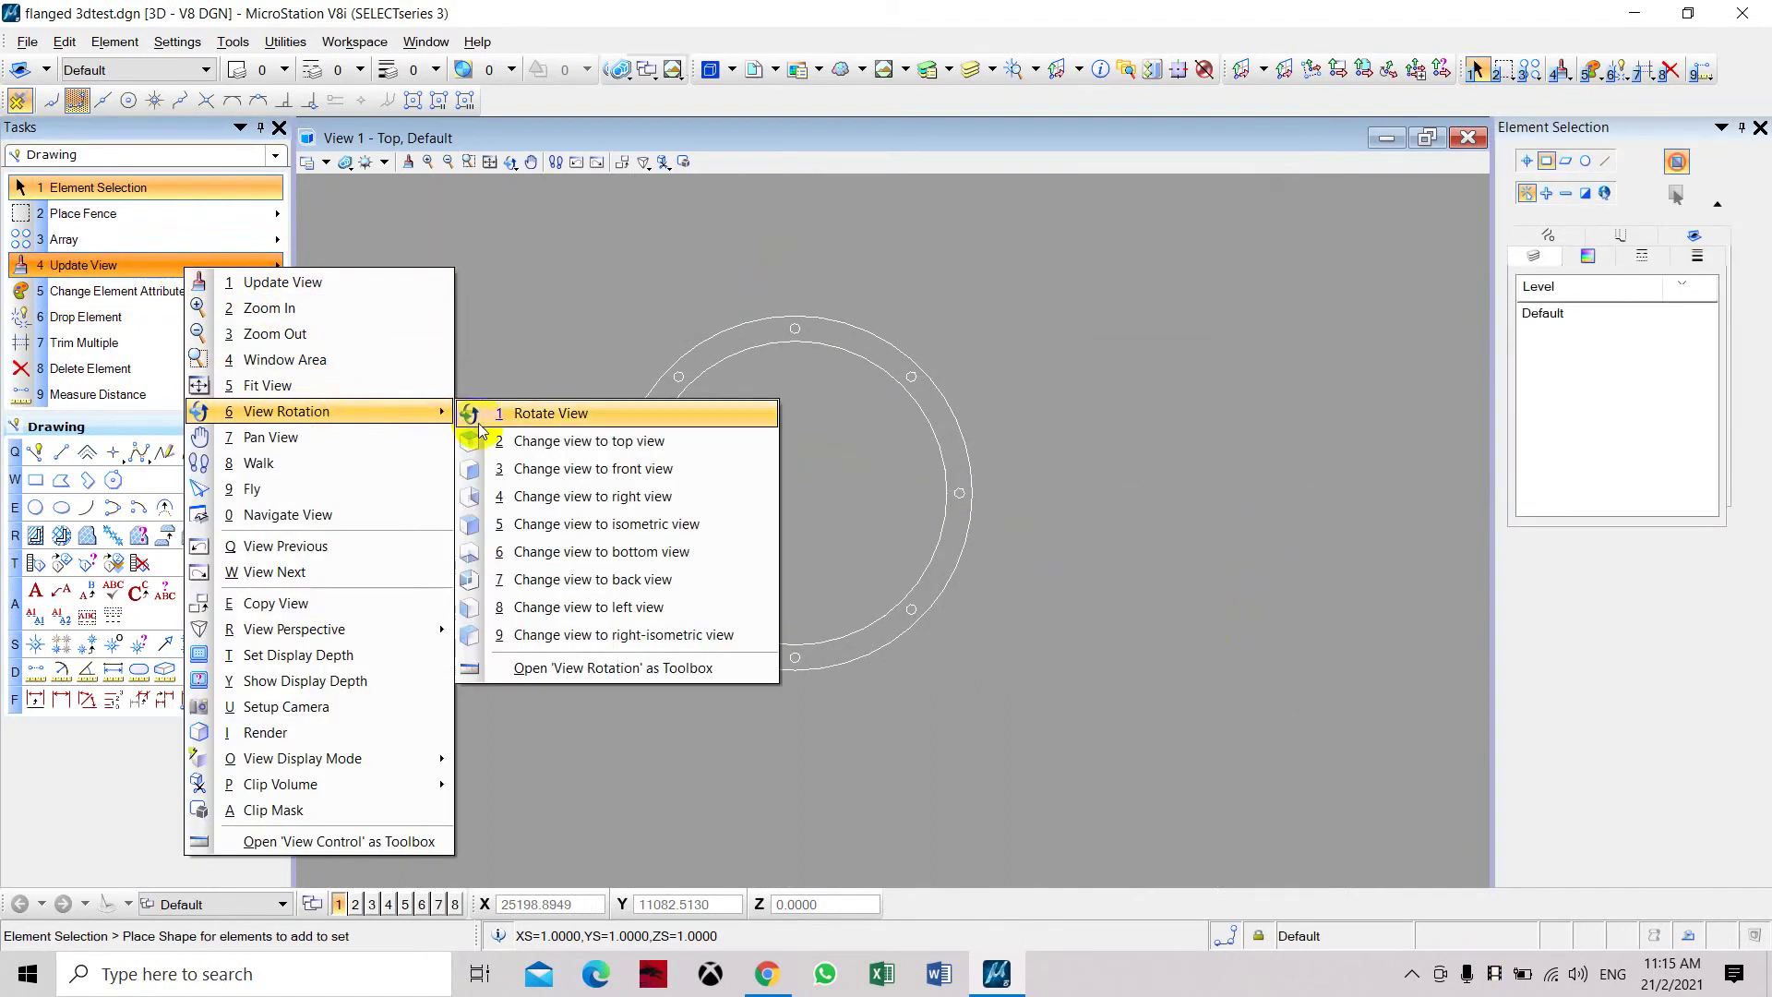
{"action": "left_click", "coordinate": [644, 632]}
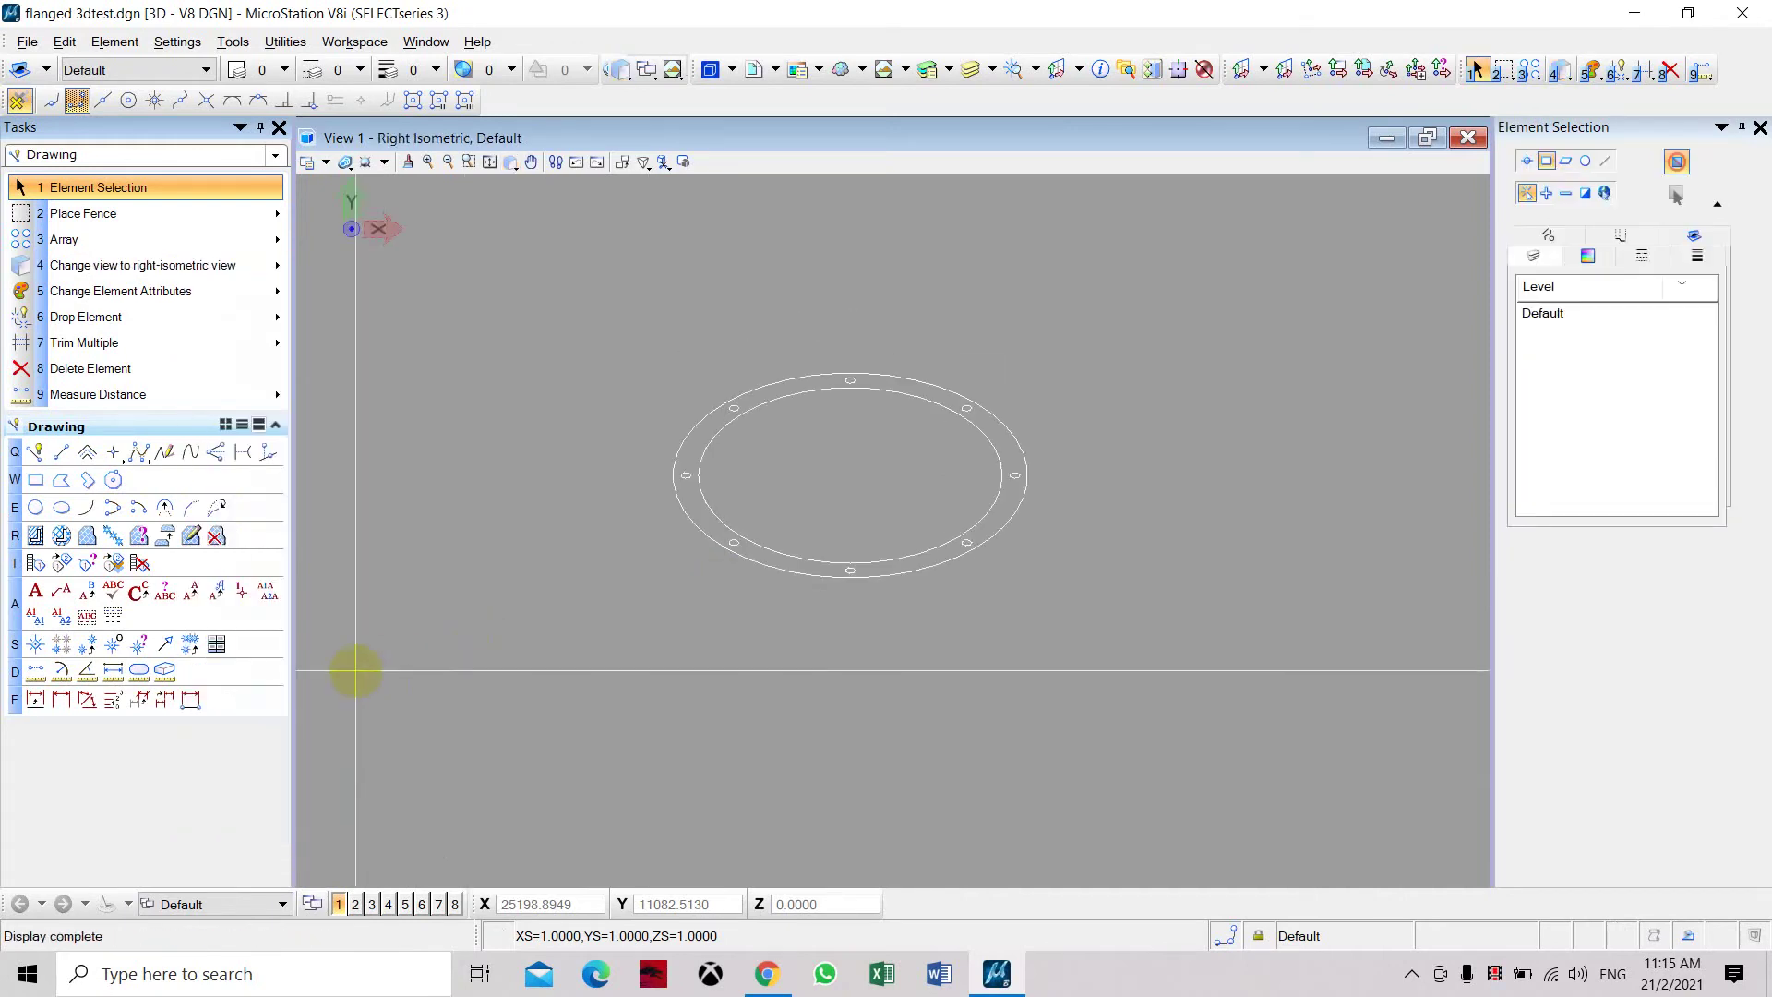
{"action": "scroll", "coordinate": [843, 462], "scroll_direction": "up", "scroll_amount": 5}
{"action": "scroll", "coordinate": [910, 506], "scroll_direction": "down", "scroll_amount": 3}
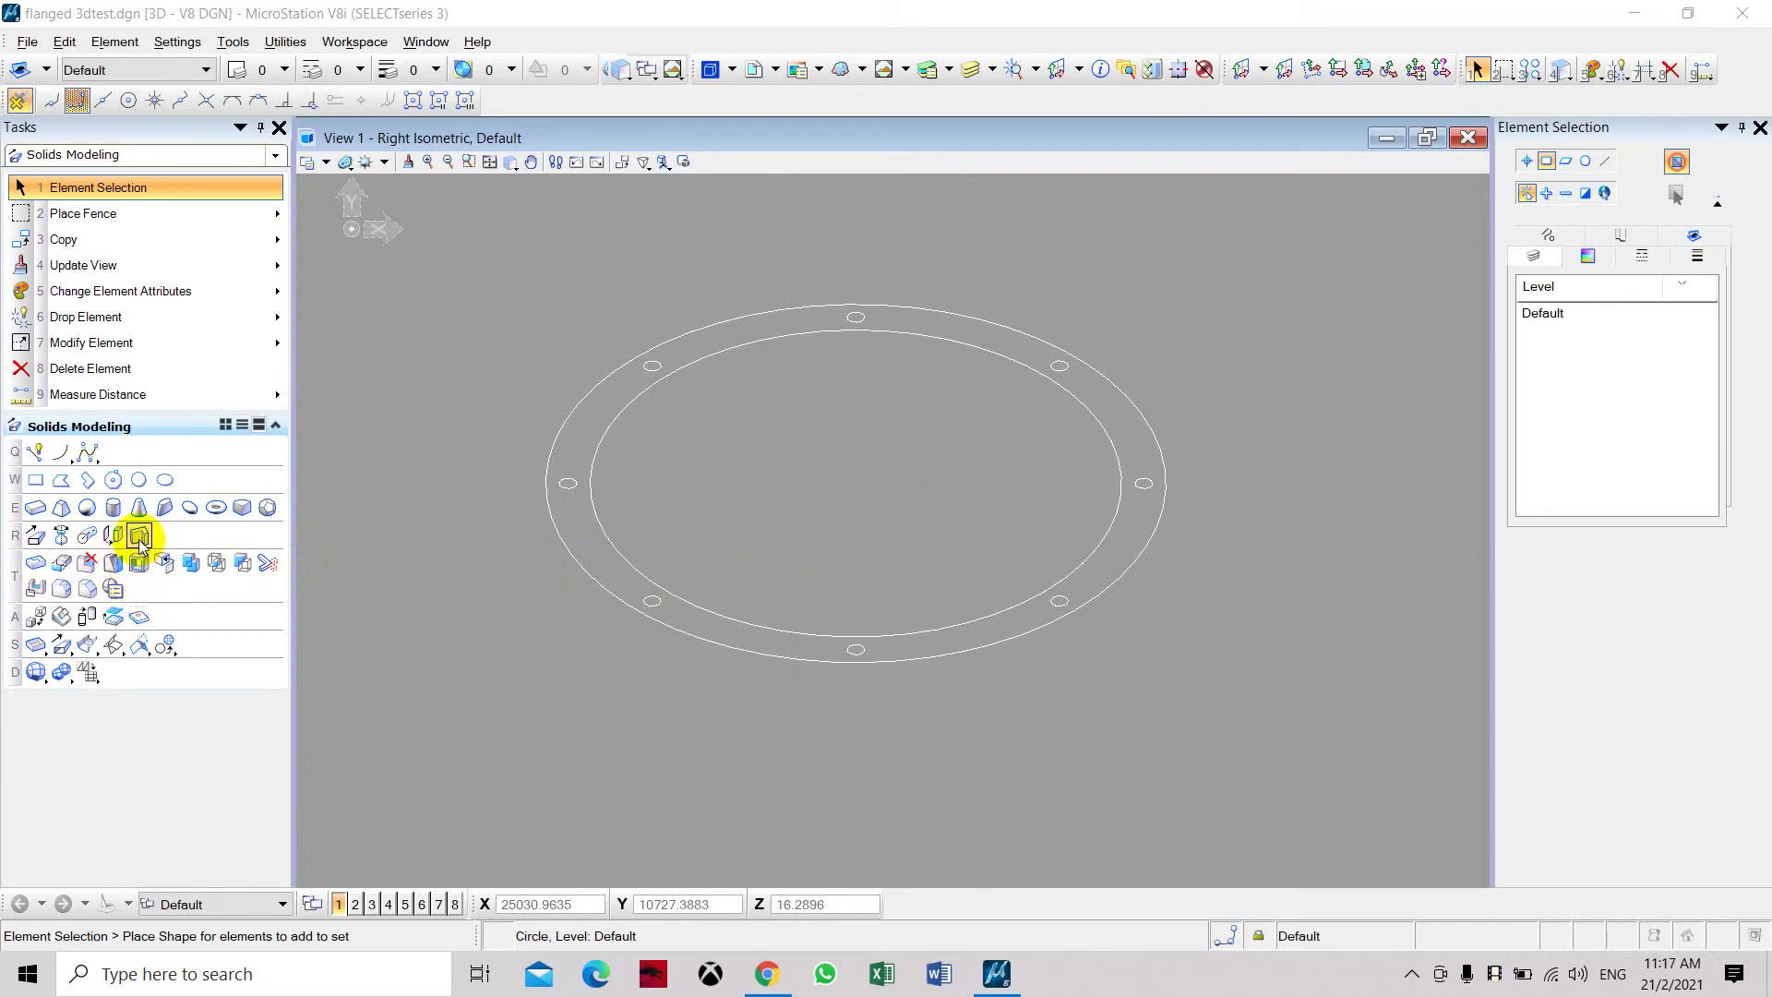
Step: Extrude the outermost circle orthogonally 50 mm downward as a solid, without keeping the original profile
{"action": "left_click", "coordinate": [36, 536]}
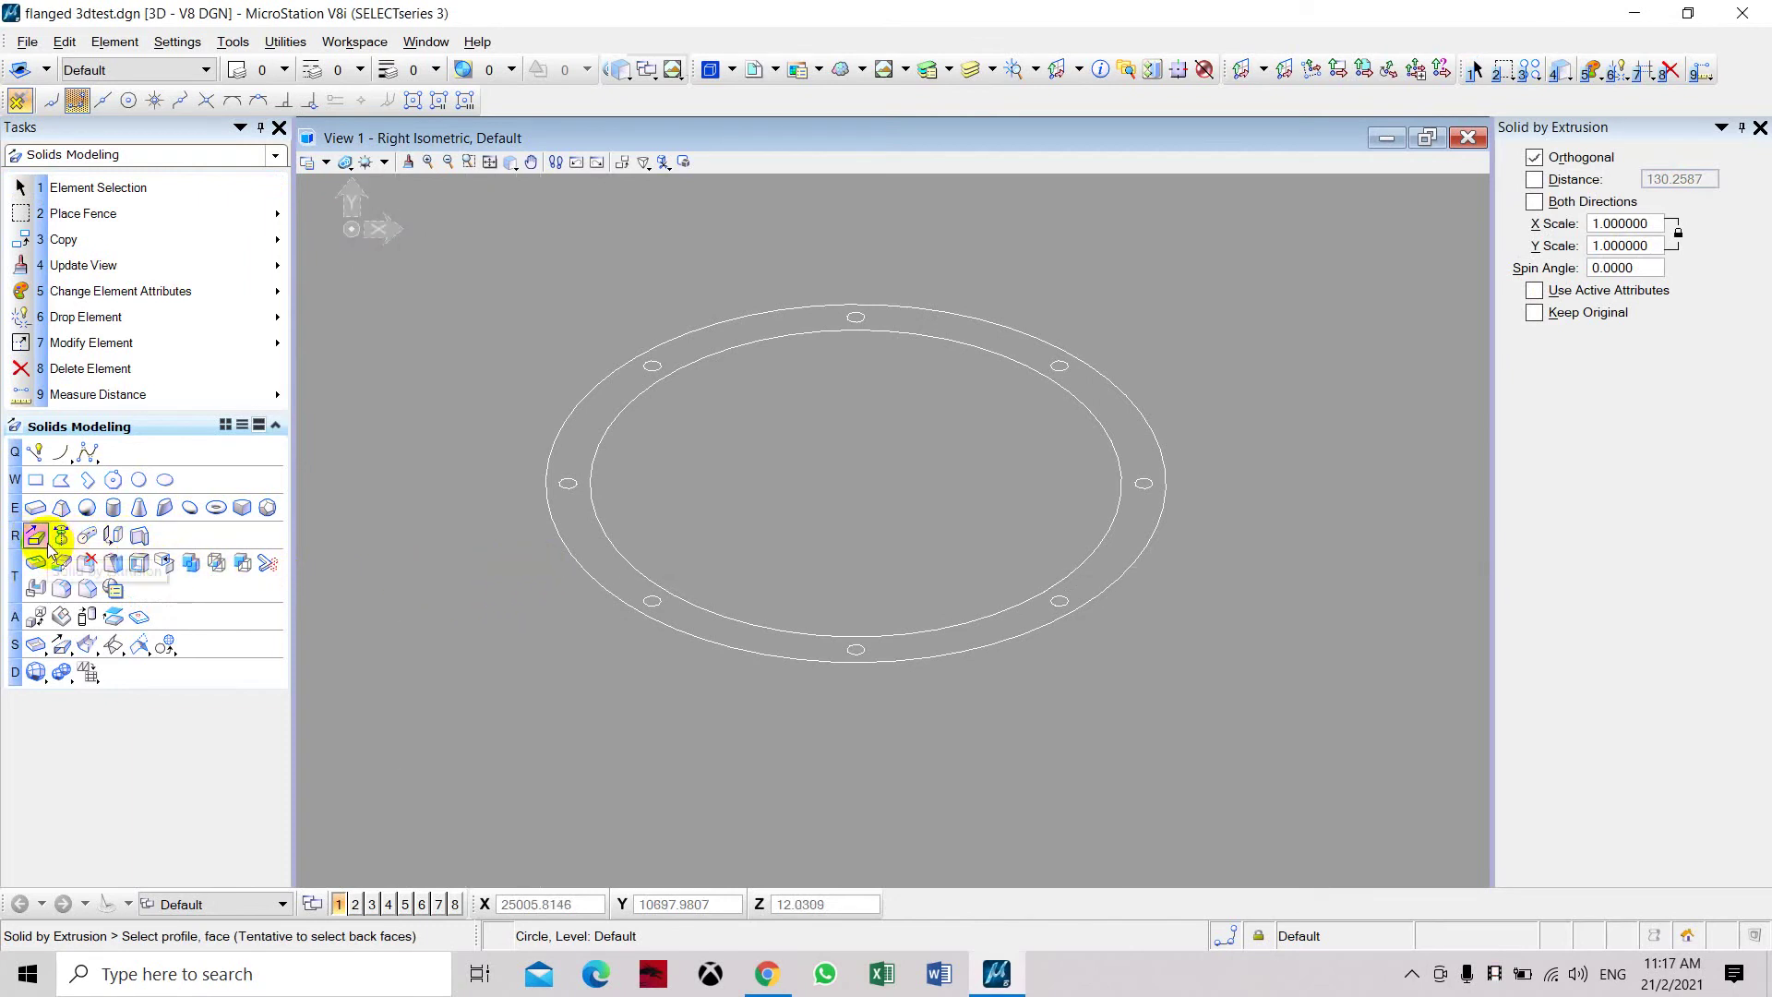
{"action": "left_click", "coordinate": [580, 568]}
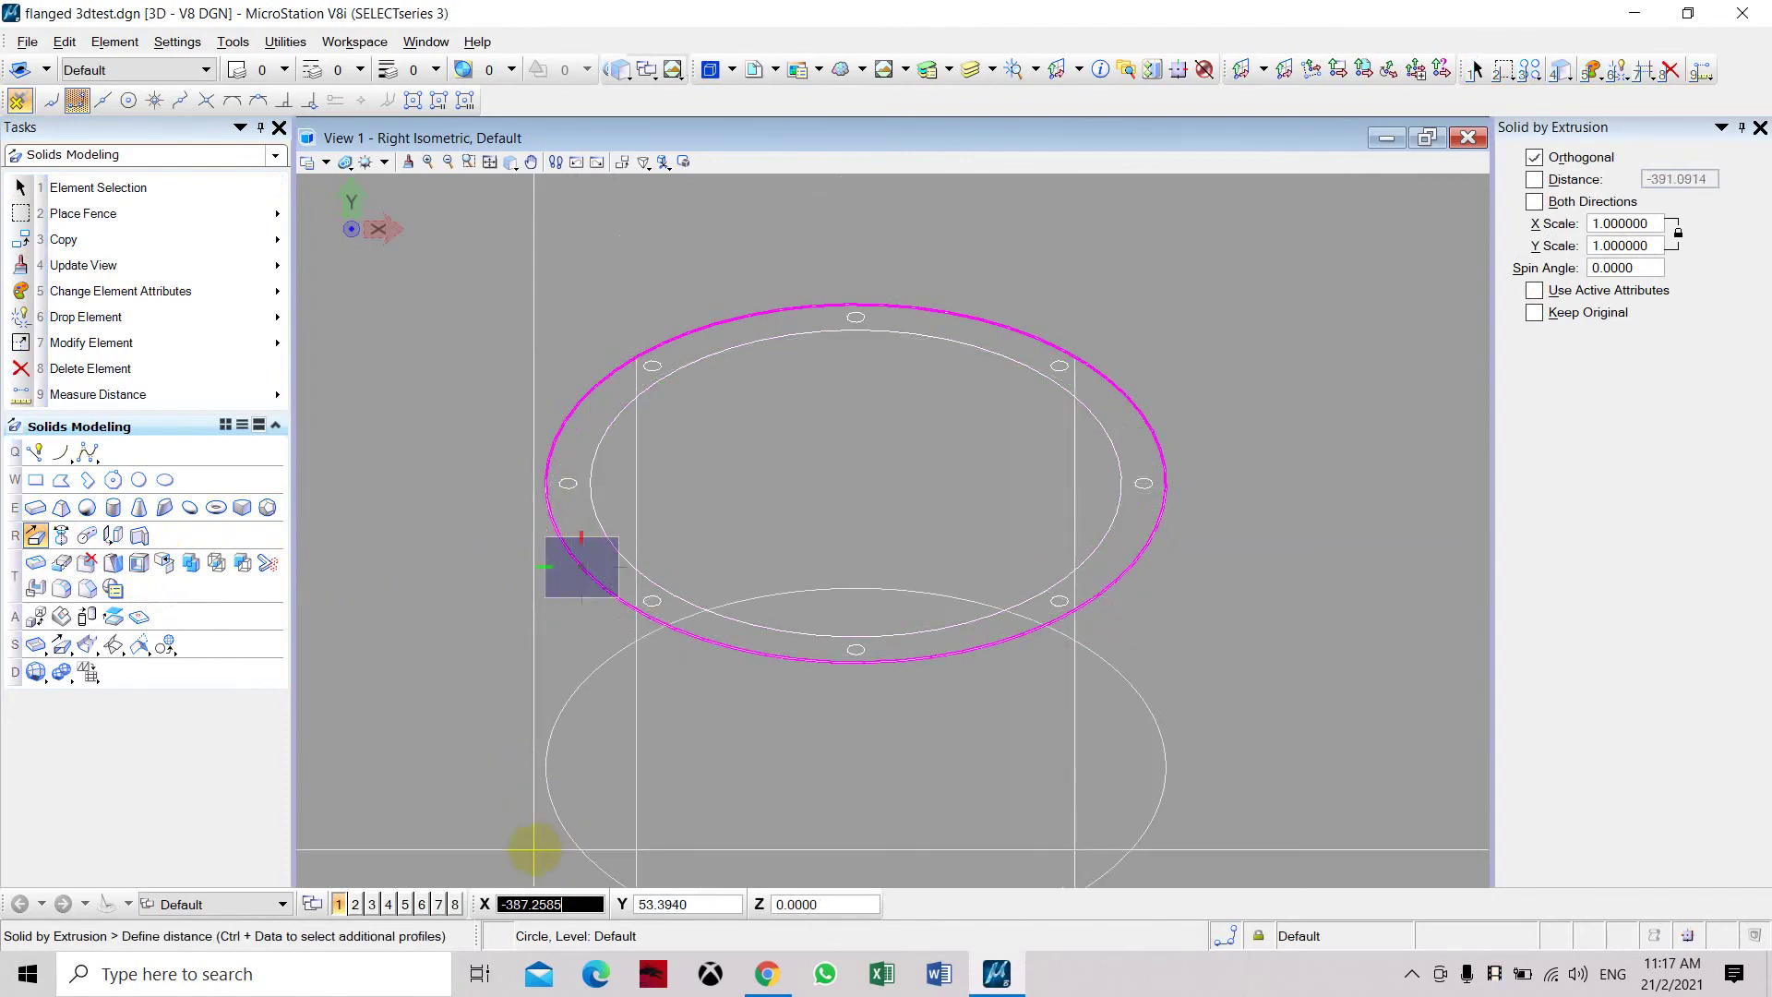
{"action": "left_click", "coordinate": [580, 909]}
{"action": "type", "text": "50.0000"}
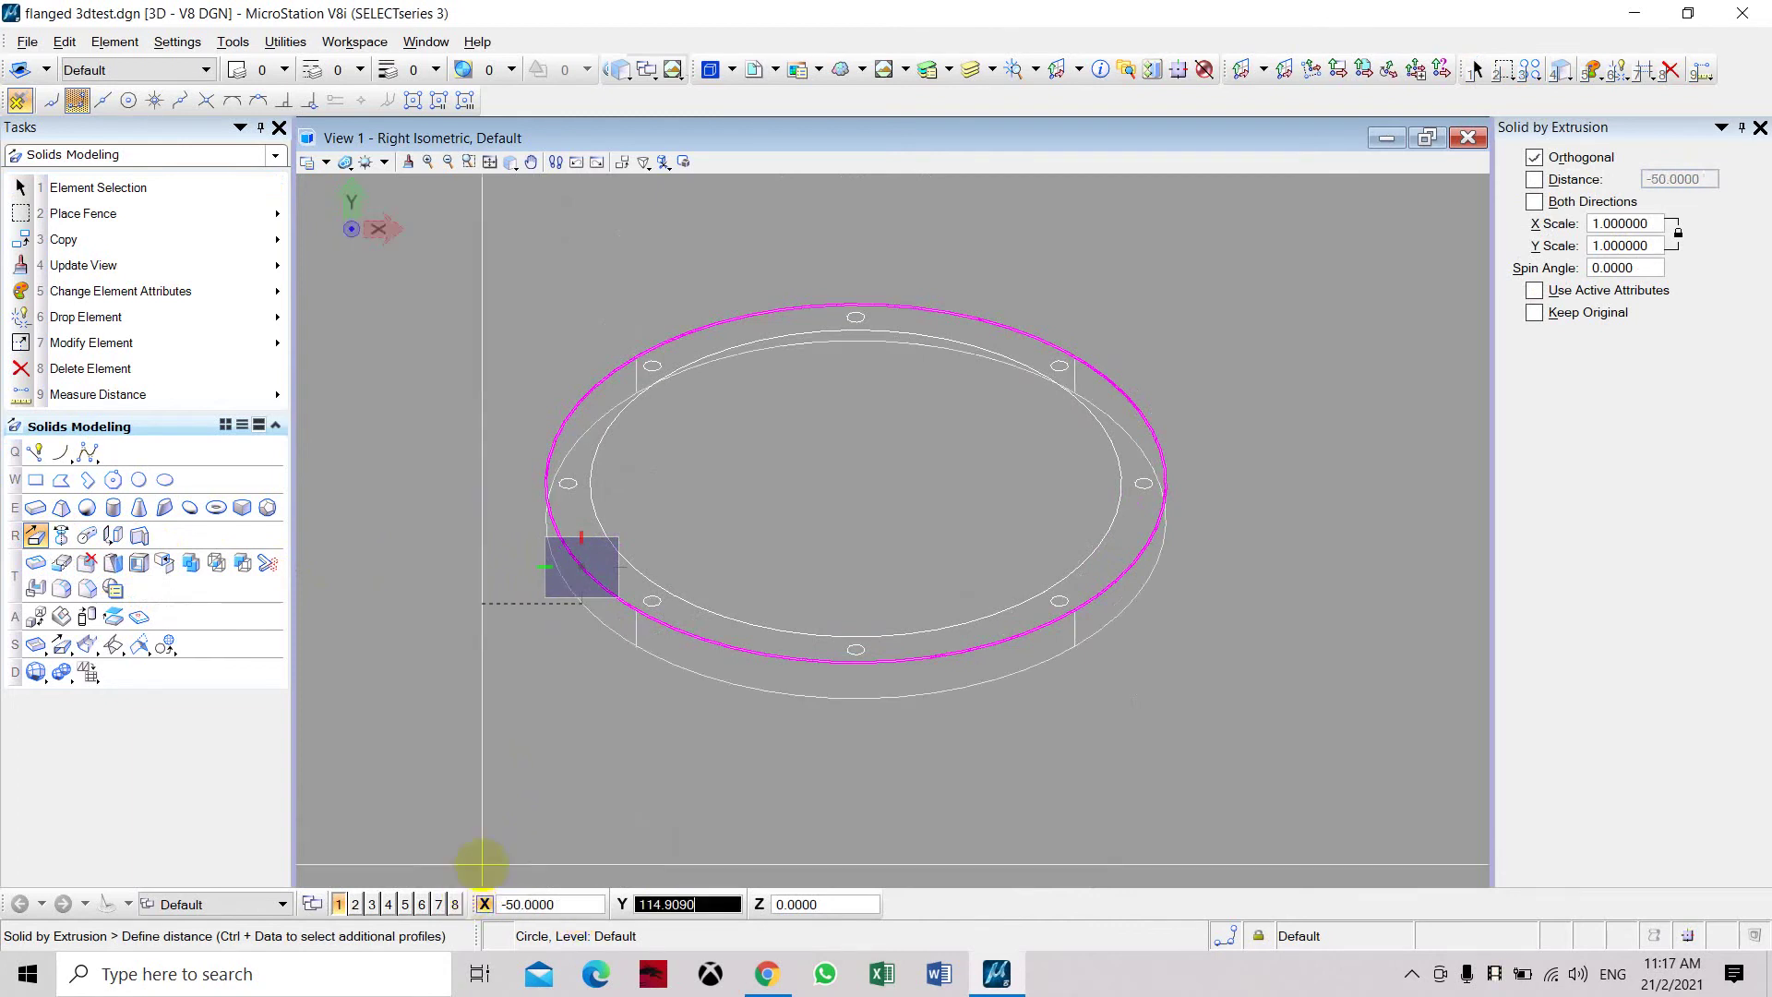
{"action": "right_click", "coordinate": [584, 310]}
{"action": "middle_click_drag", "start_coordinate": [848, 542], "coordinate": [835, 503]}
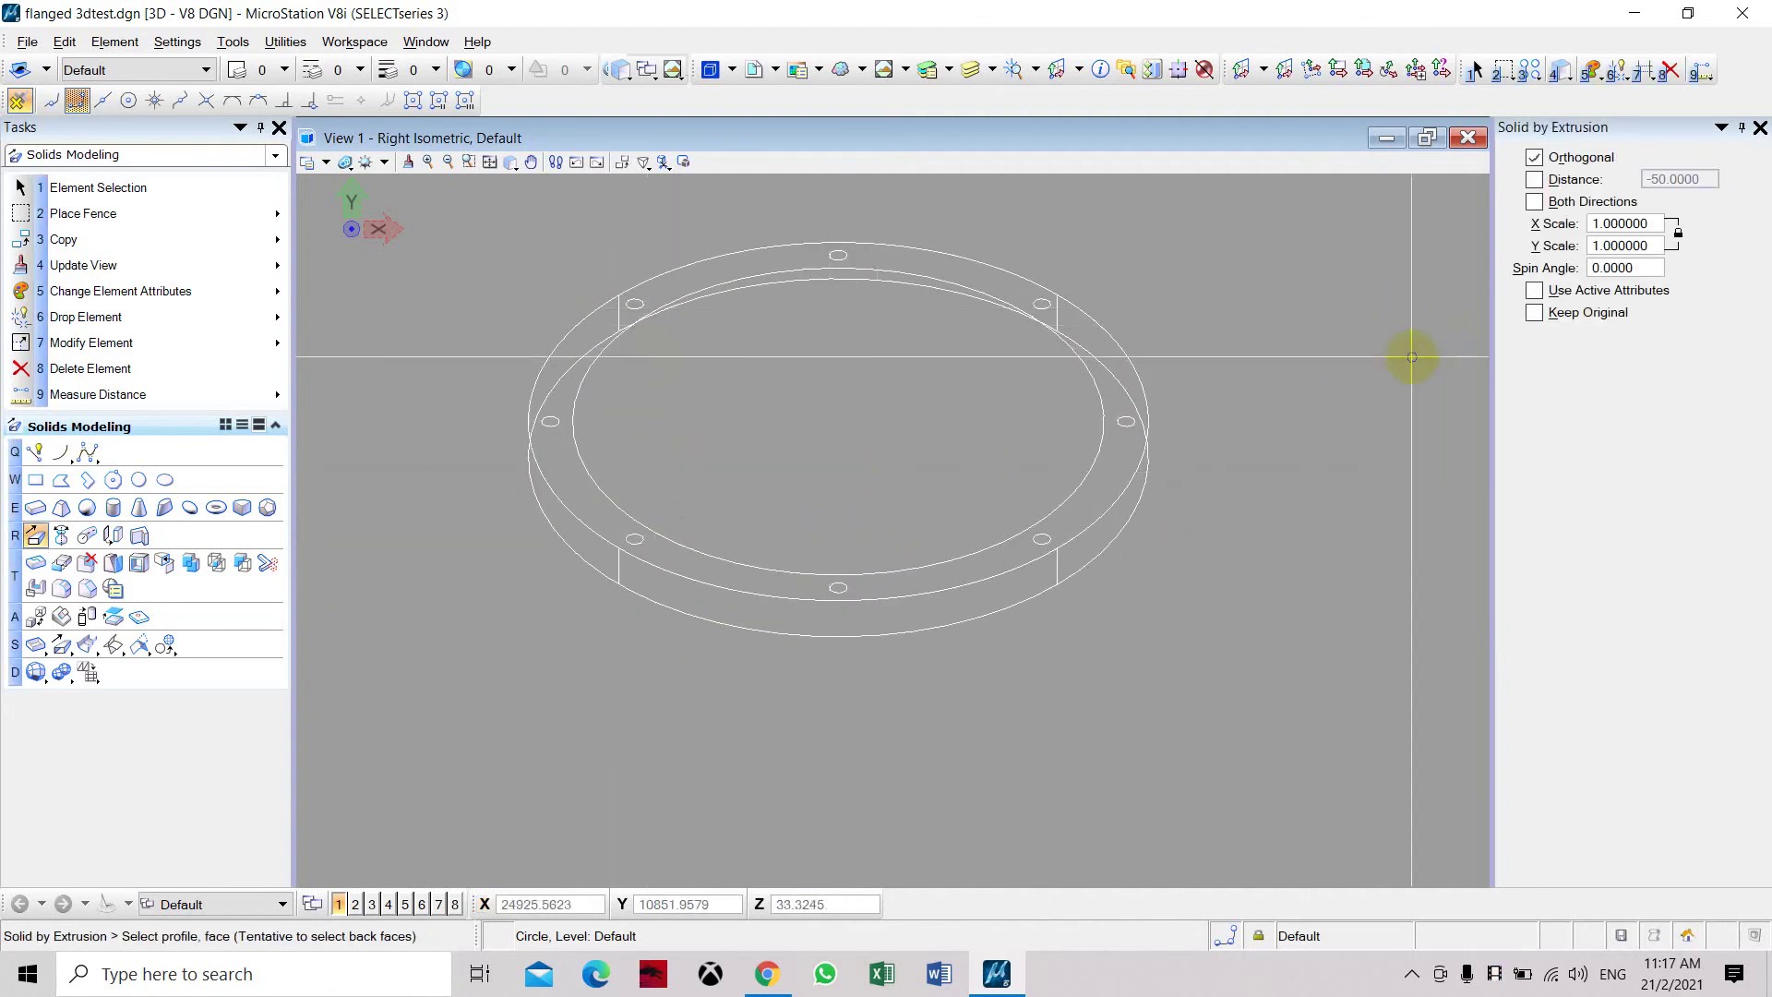
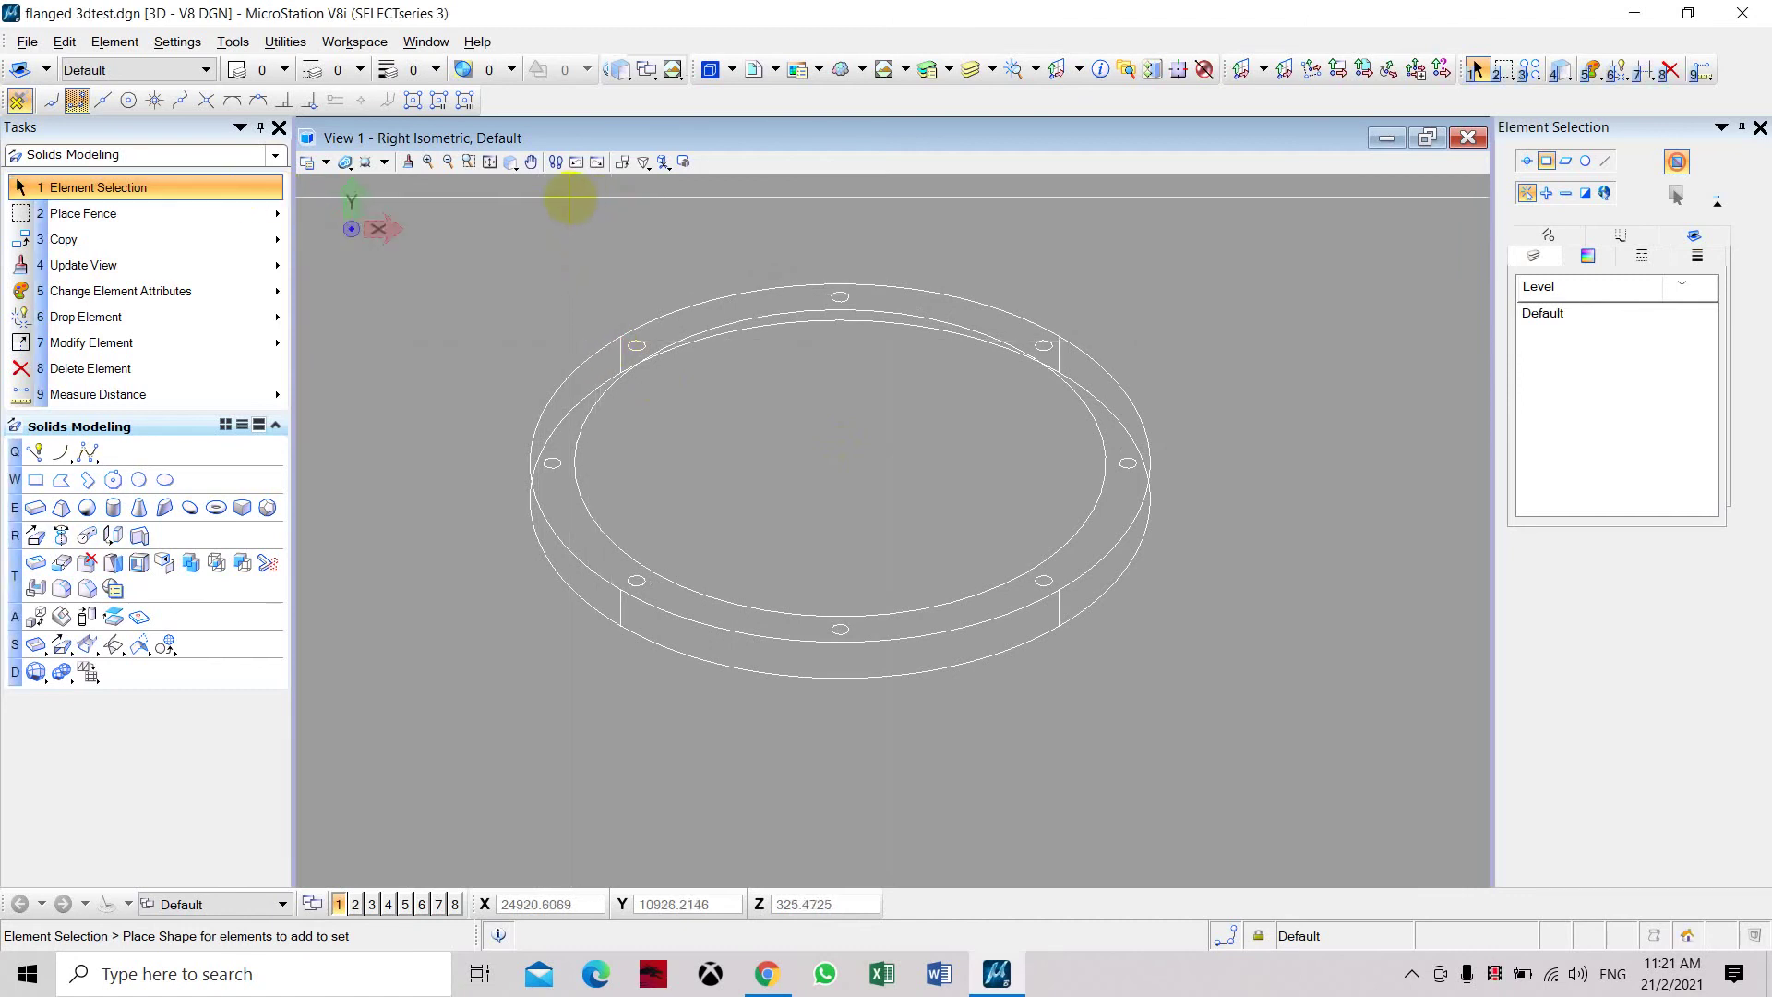
Step: Select the inner circle and the eight bolt-hole circles and cut them through the extruded solid in both directions
{"action": "left_click", "coordinate": [540, 187]}
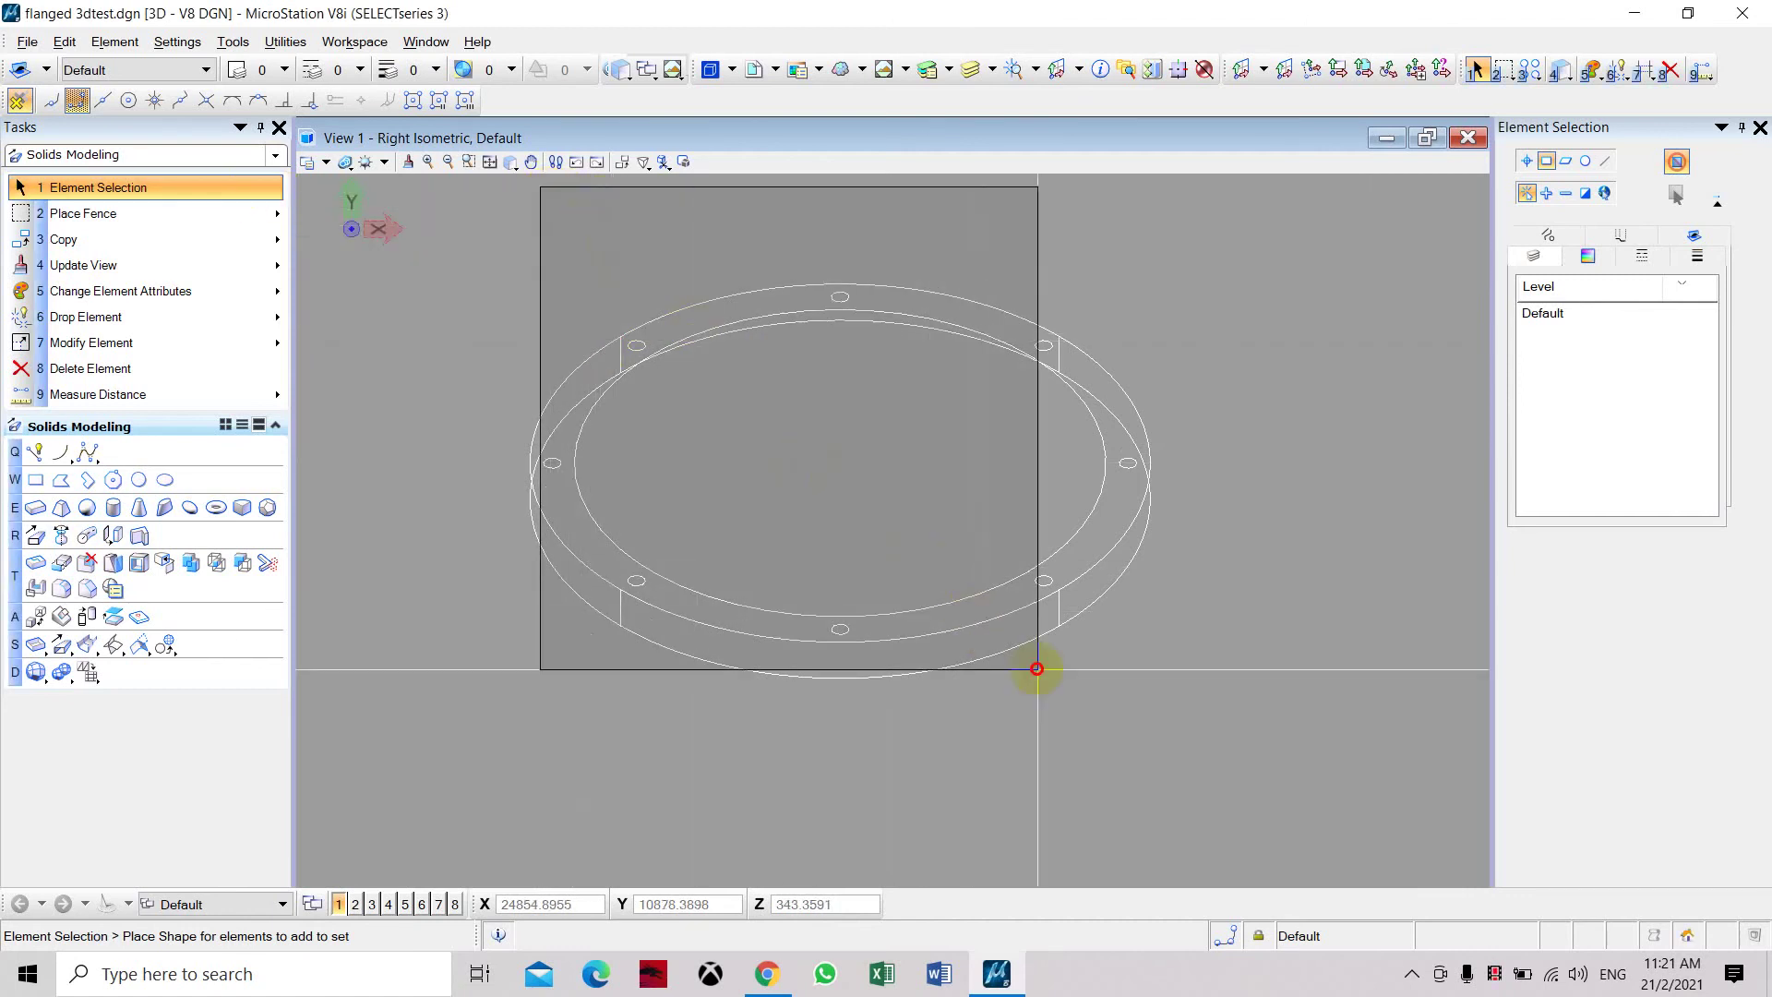
{"action": "left_click", "coordinate": [1144, 758]}
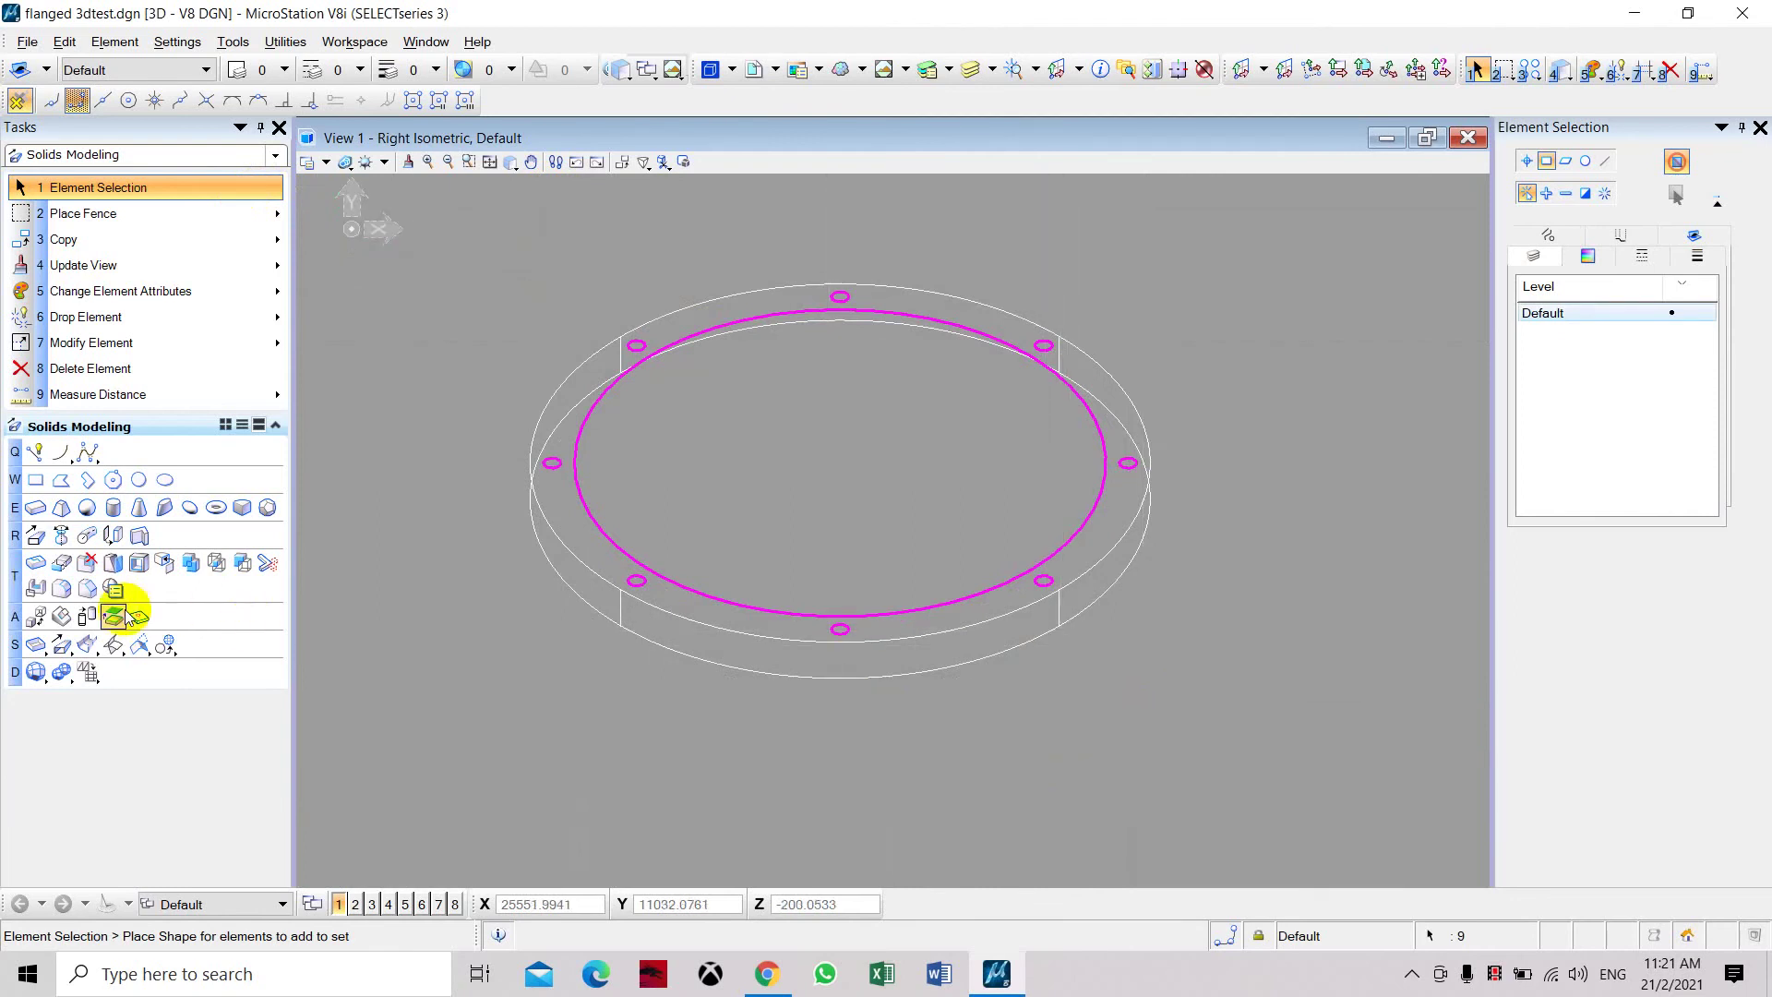
{"action": "left_click", "coordinate": [36, 589]}
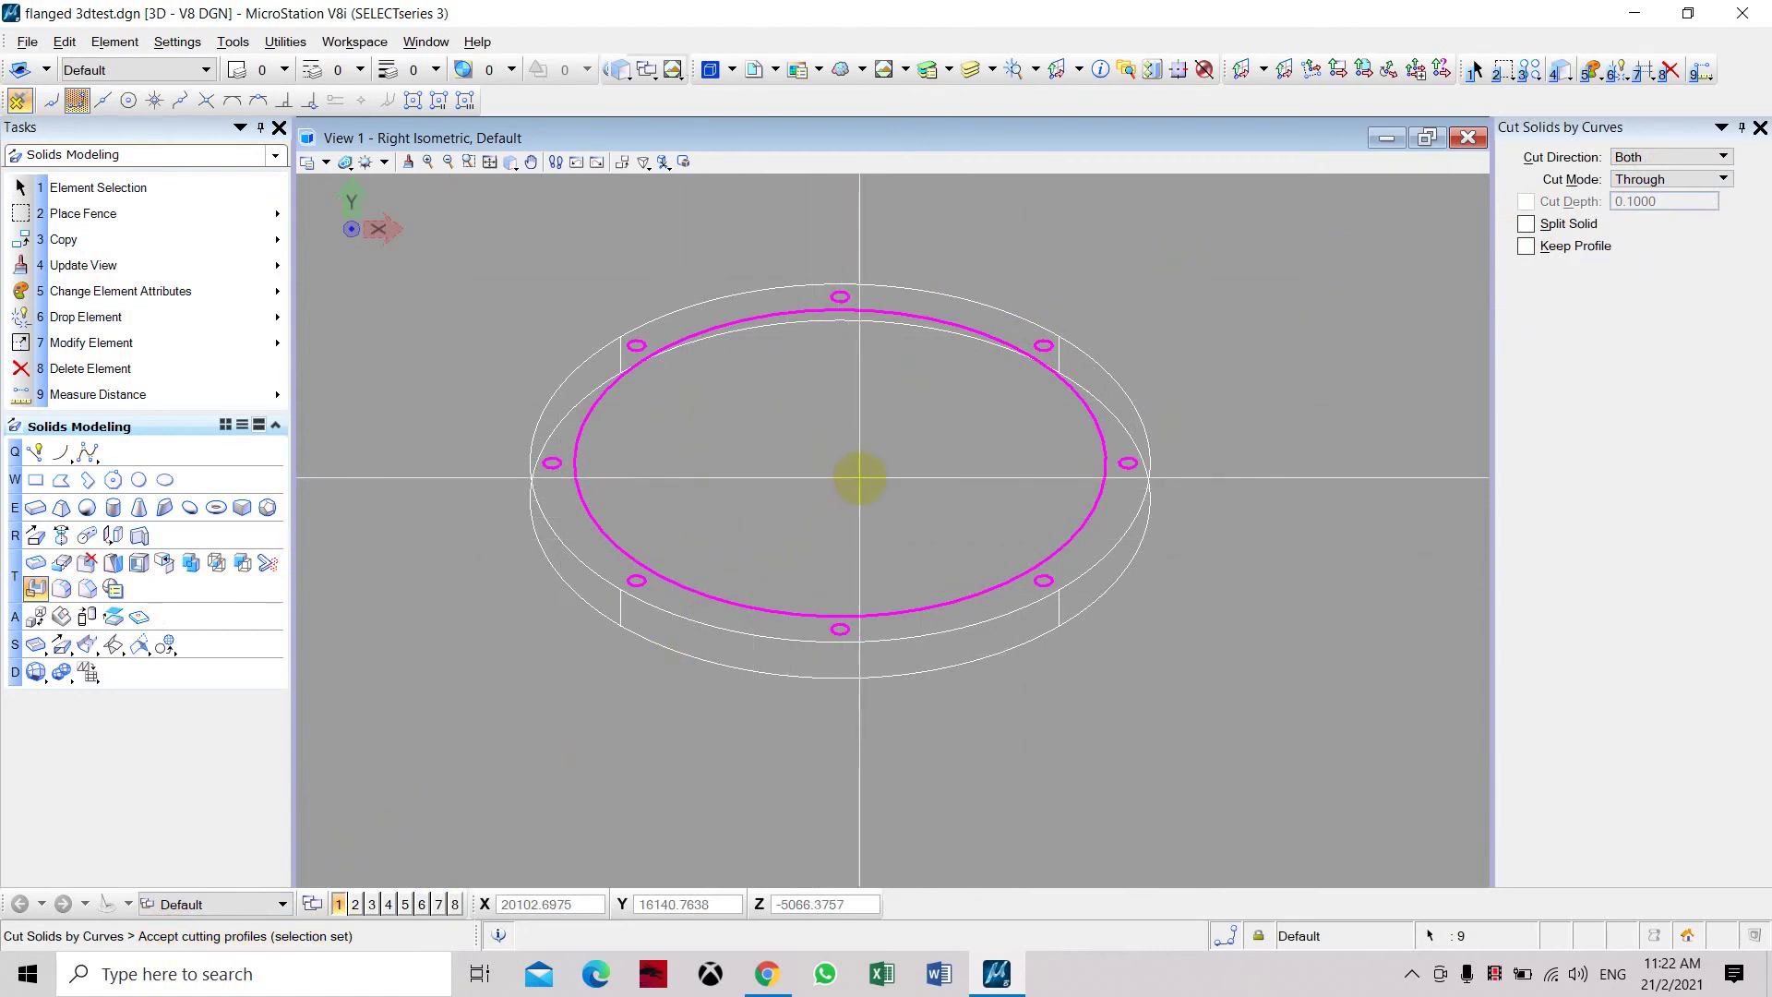
{"action": "left_click", "coordinate": [859, 477]}
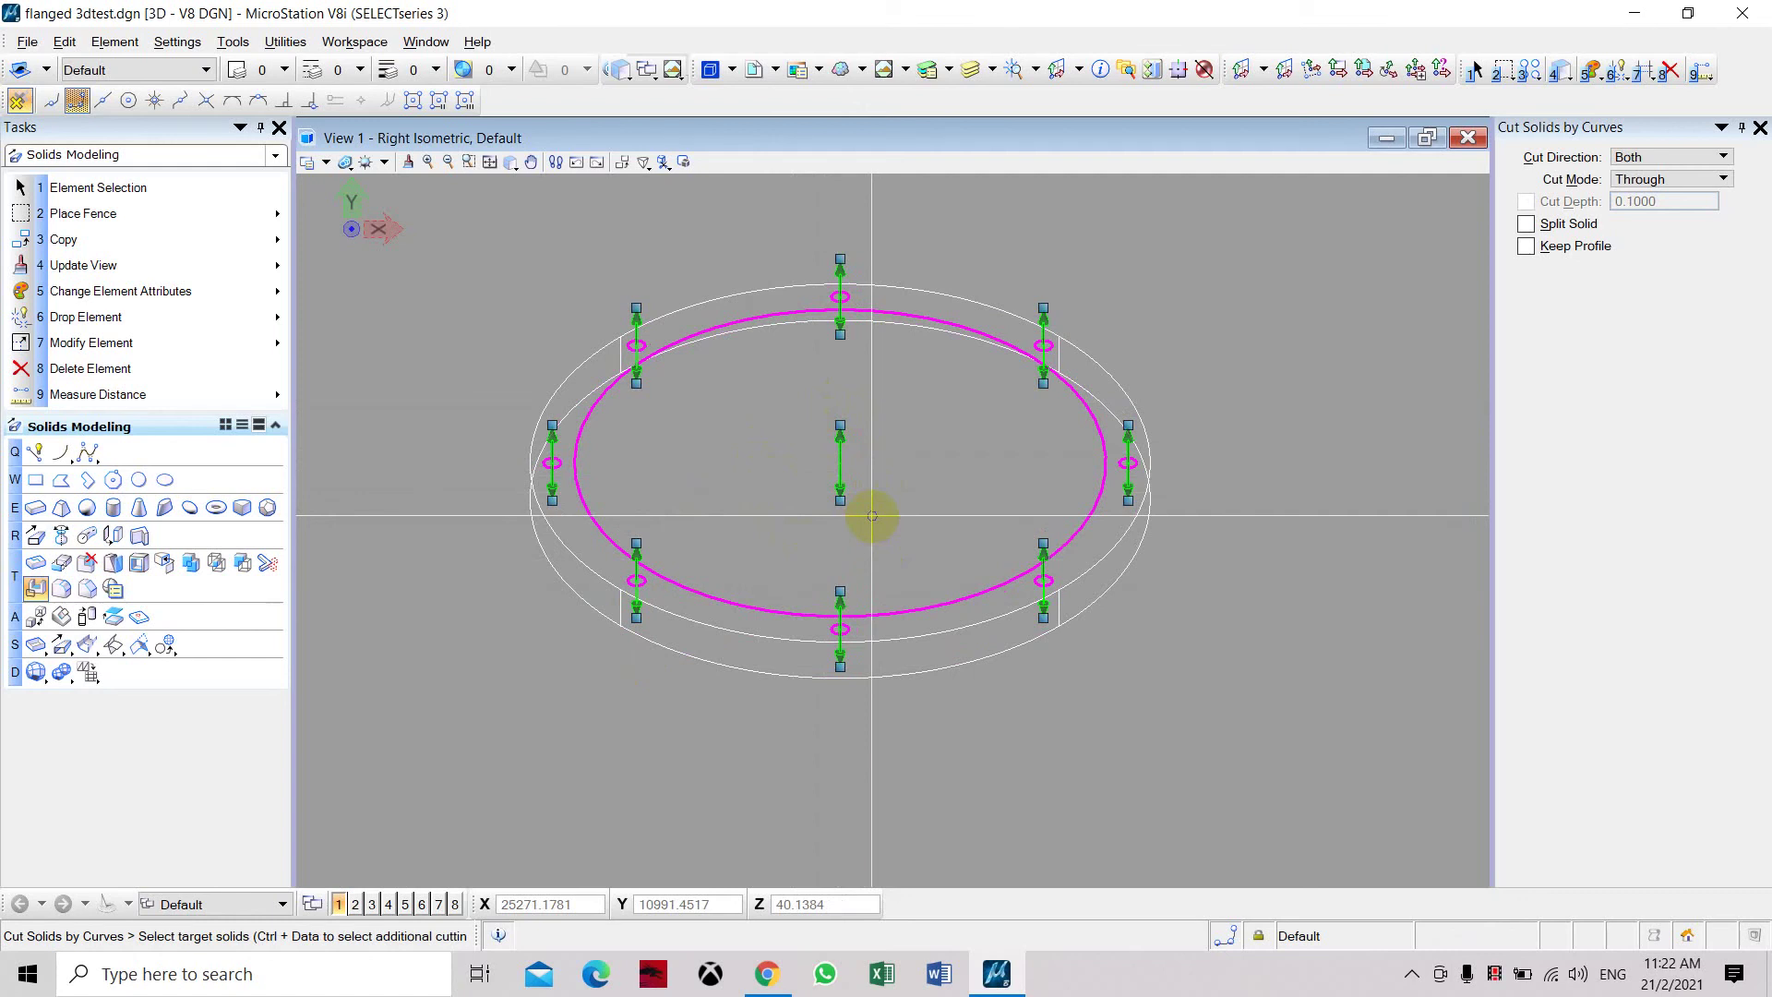
{"action": "left_click", "coordinate": [678, 613]}
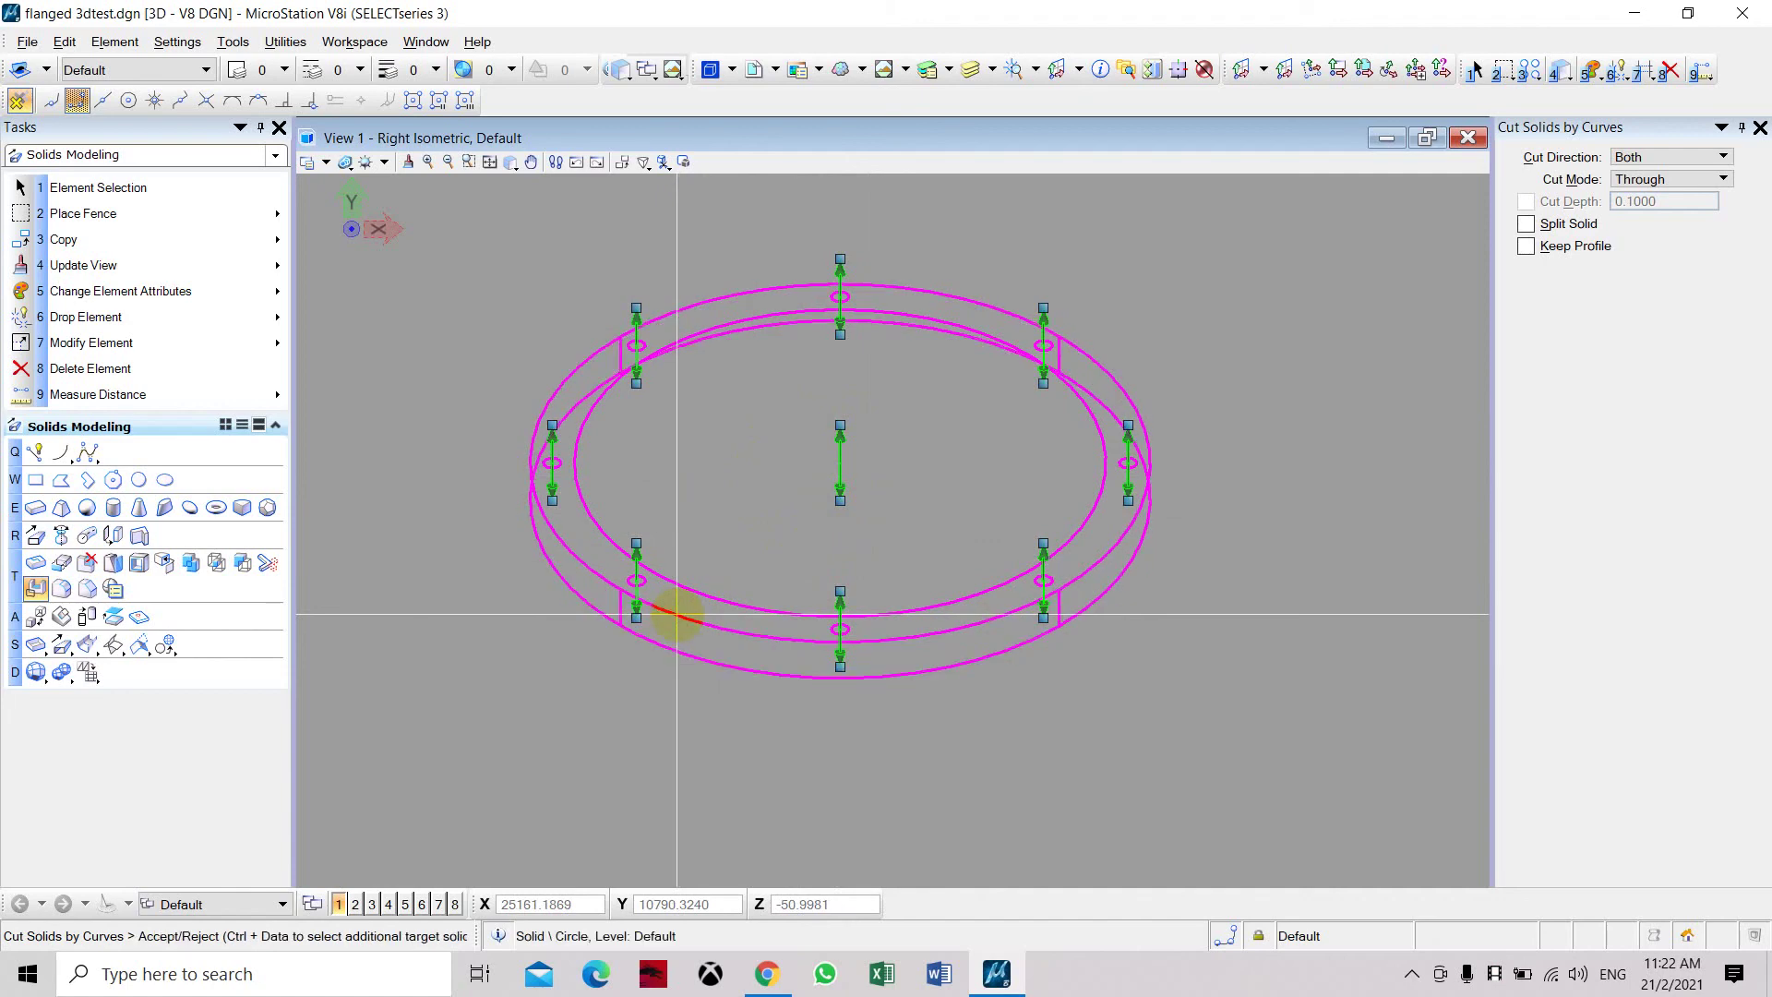
{"action": "left_click", "coordinate": [737, 515]}
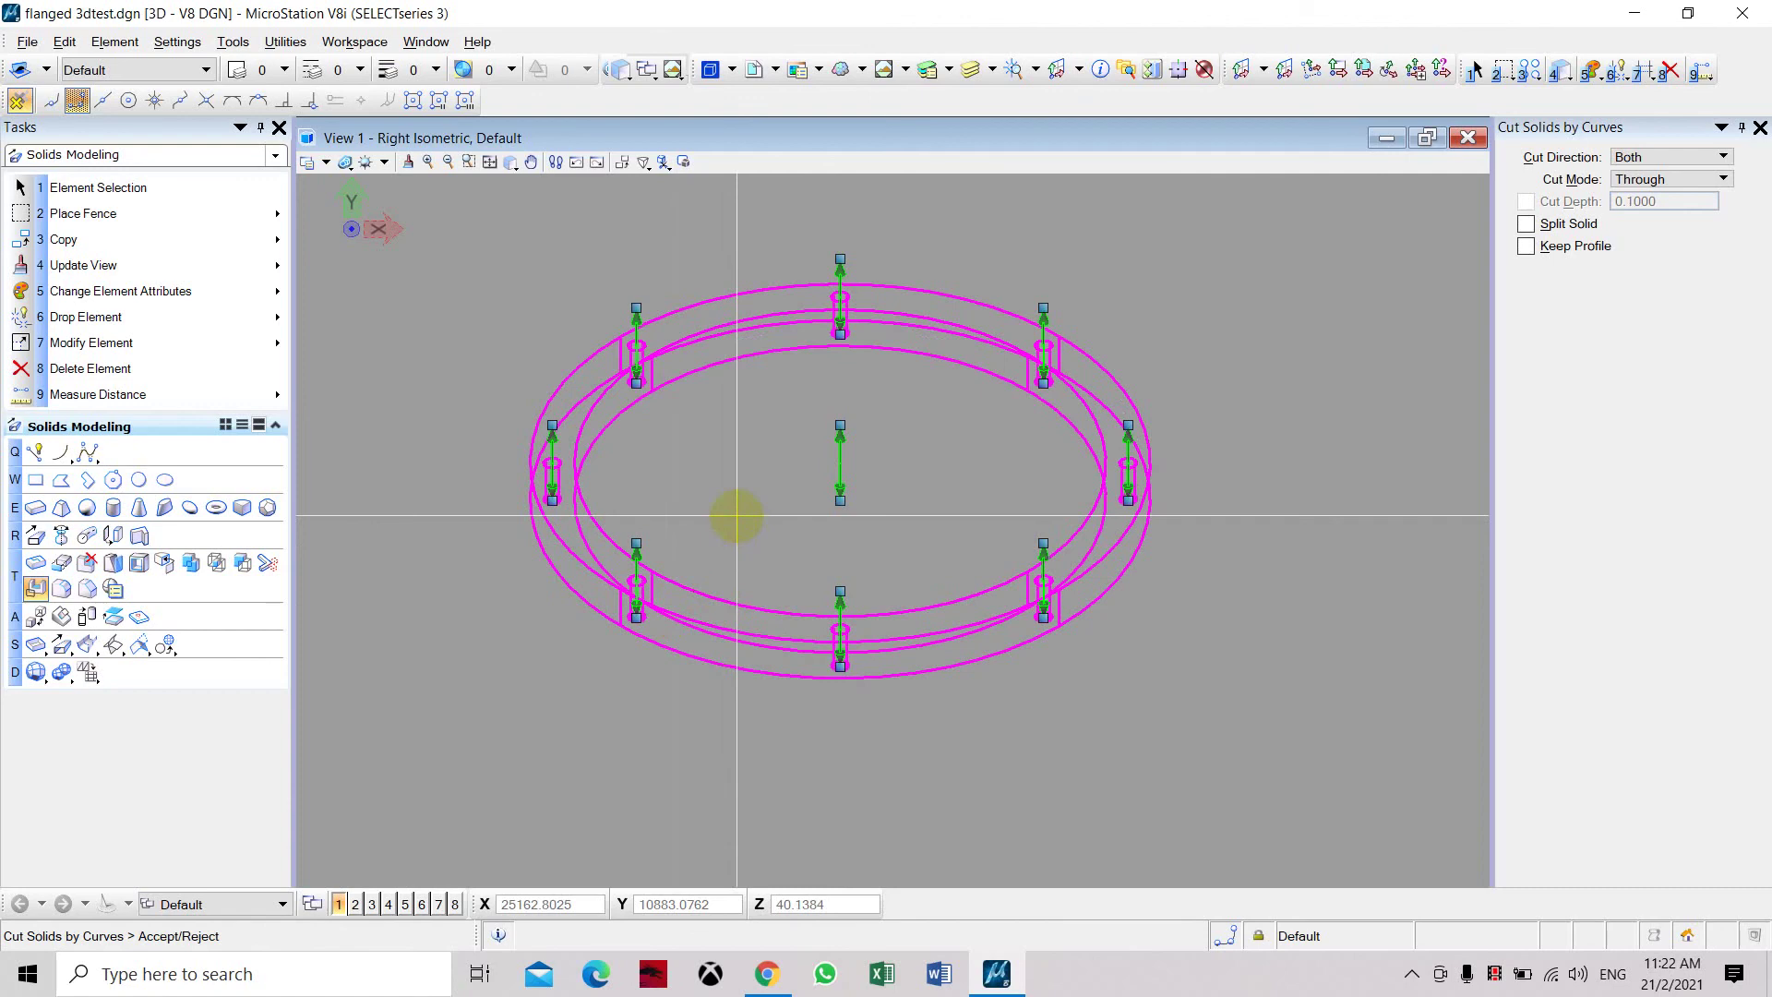
{"action": "left_click", "coordinate": [737, 515]}
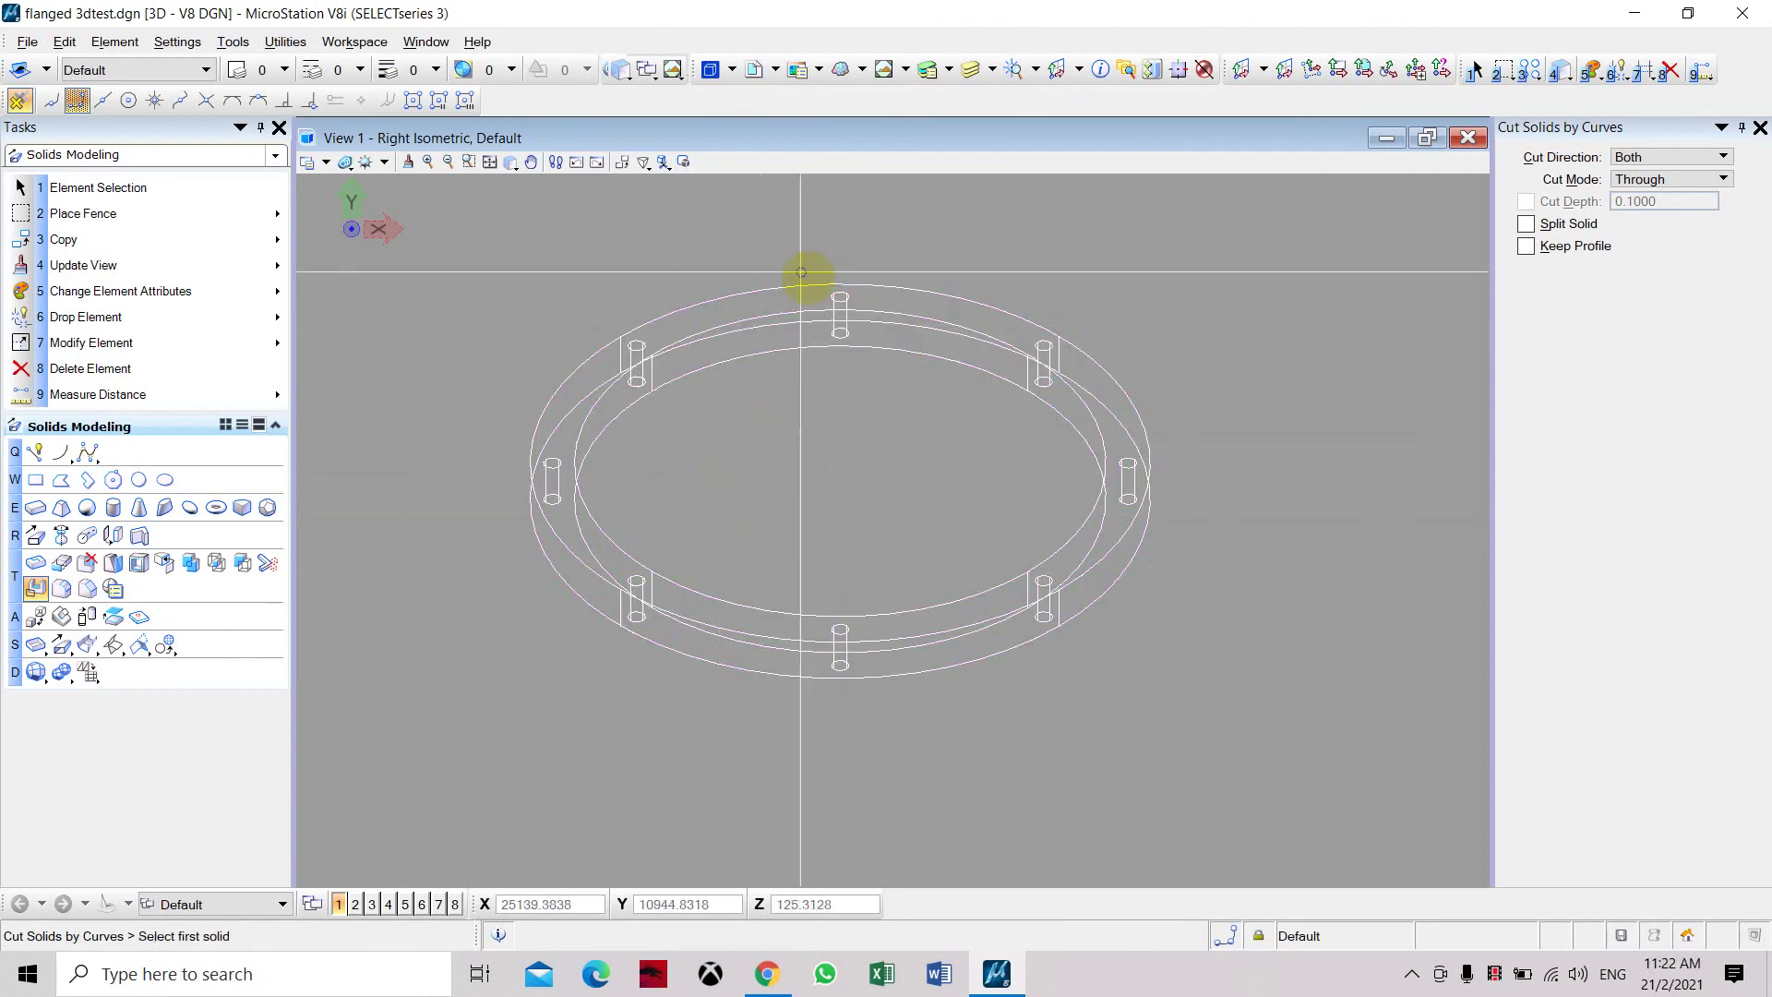
Step: Set the display style of View 1 to Illustration:Modeling
{"action": "left_click", "coordinate": [325, 158]}
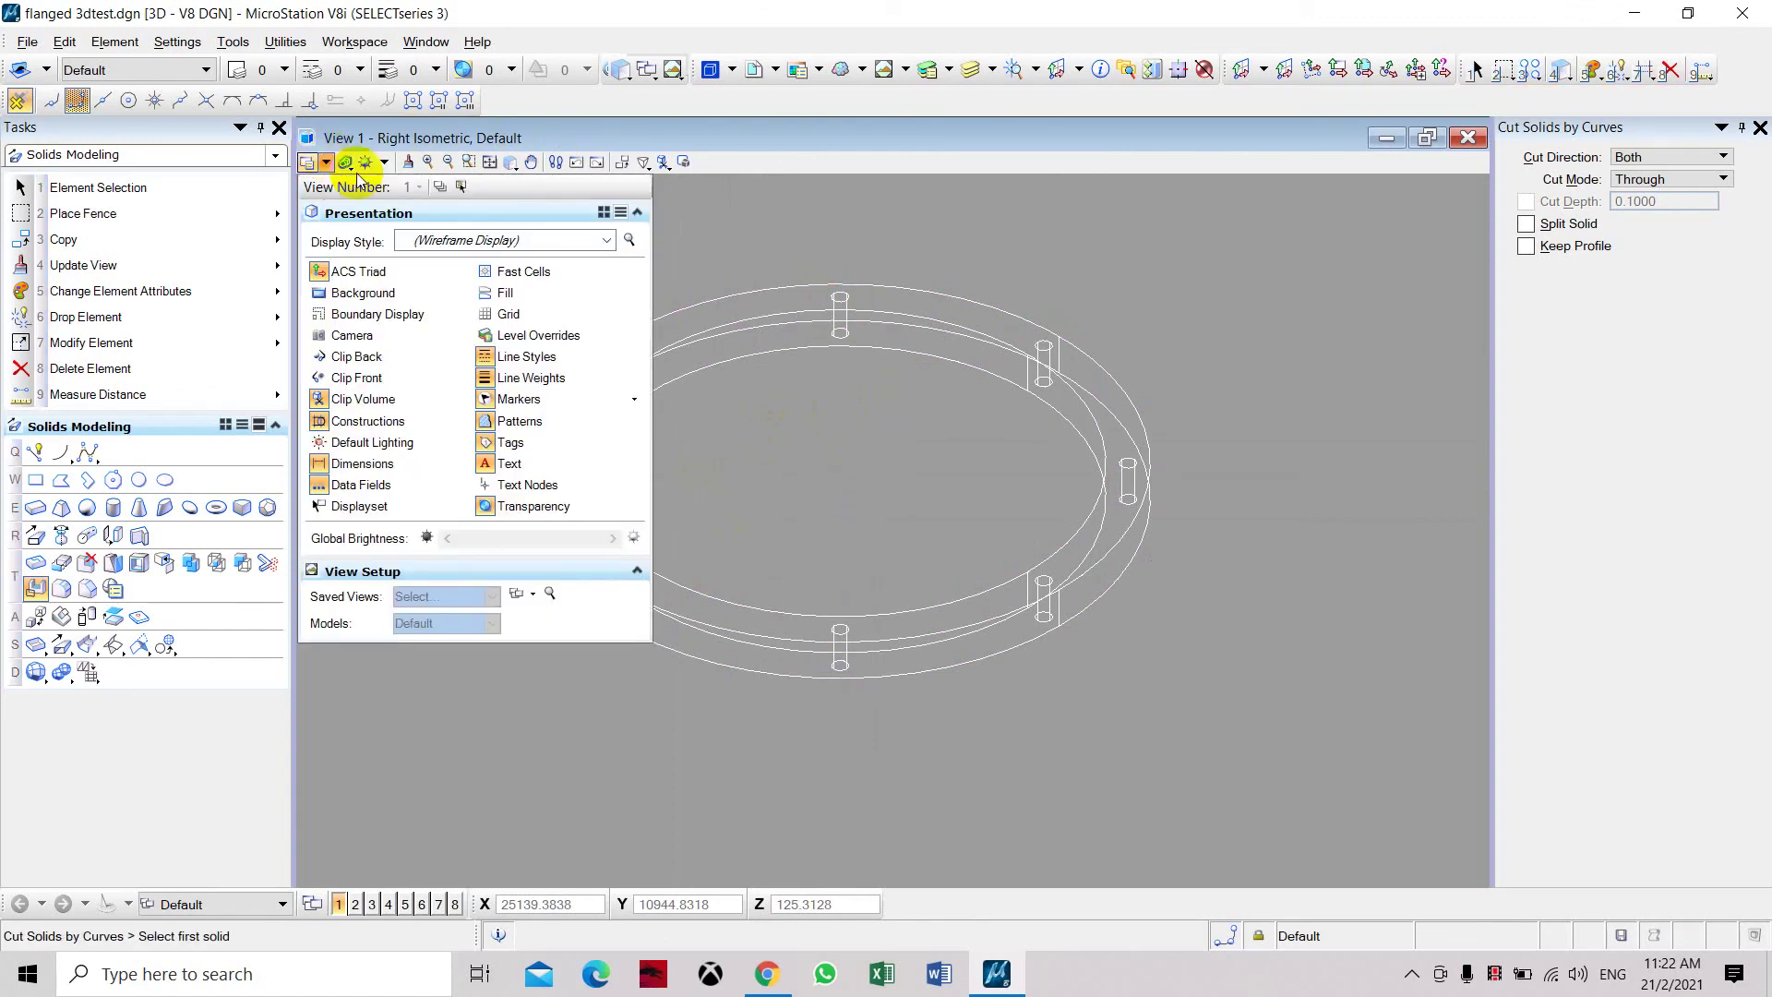
{"action": "left_click", "coordinate": [608, 240]}
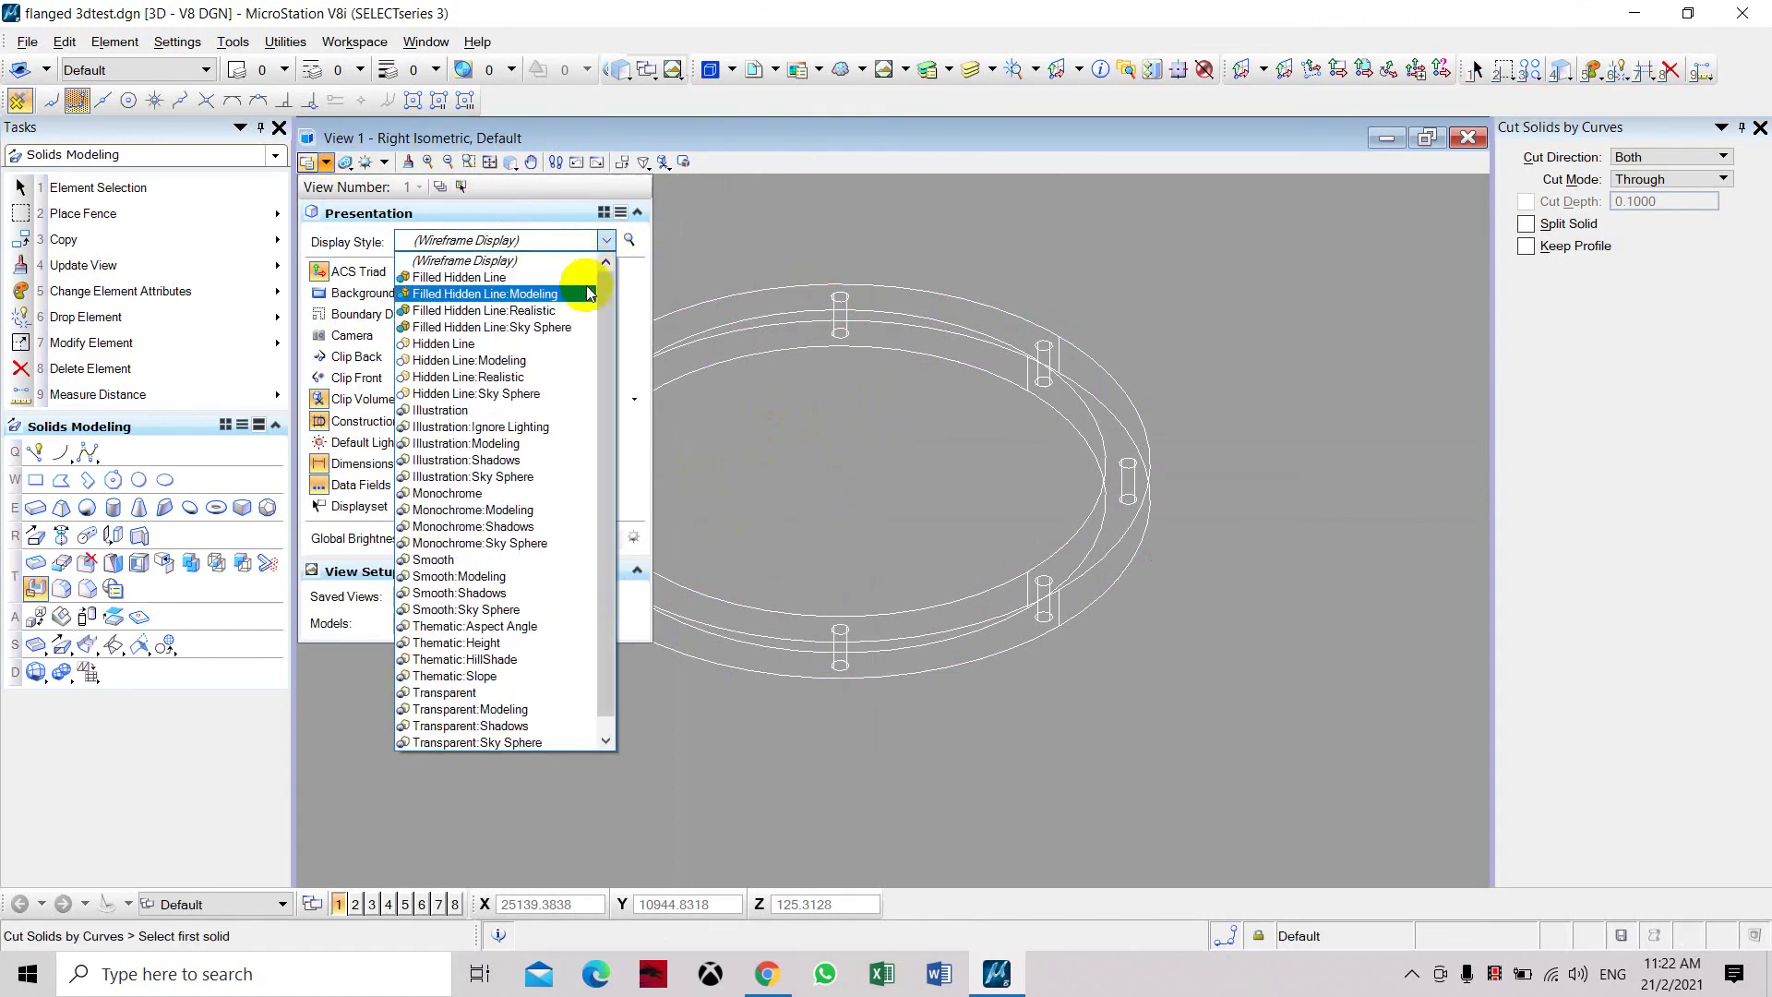
{"action": "left_click", "coordinate": [551, 444]}
{"action": "left_click", "coordinate": [937, 426]}
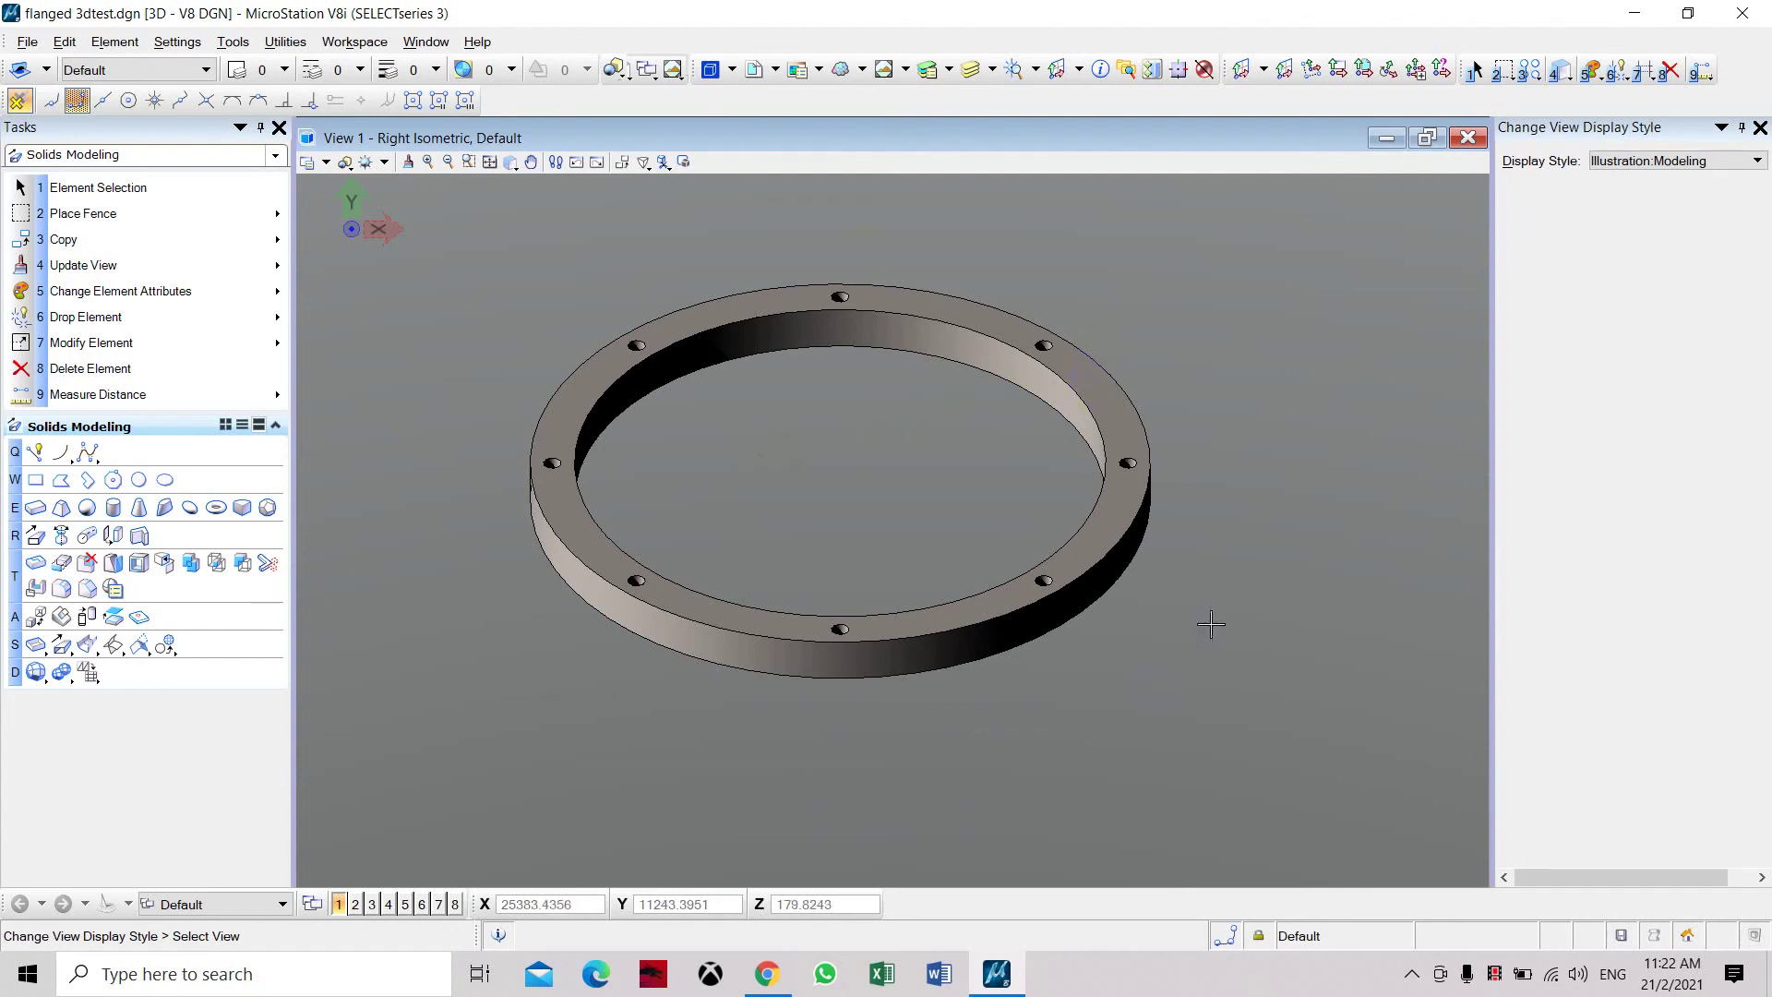
{"action": "left_click", "coordinate": [840, 320]}
{"action": "left_click", "coordinate": [759, 349]}
{"action": "left_click", "coordinate": [840, 309]}
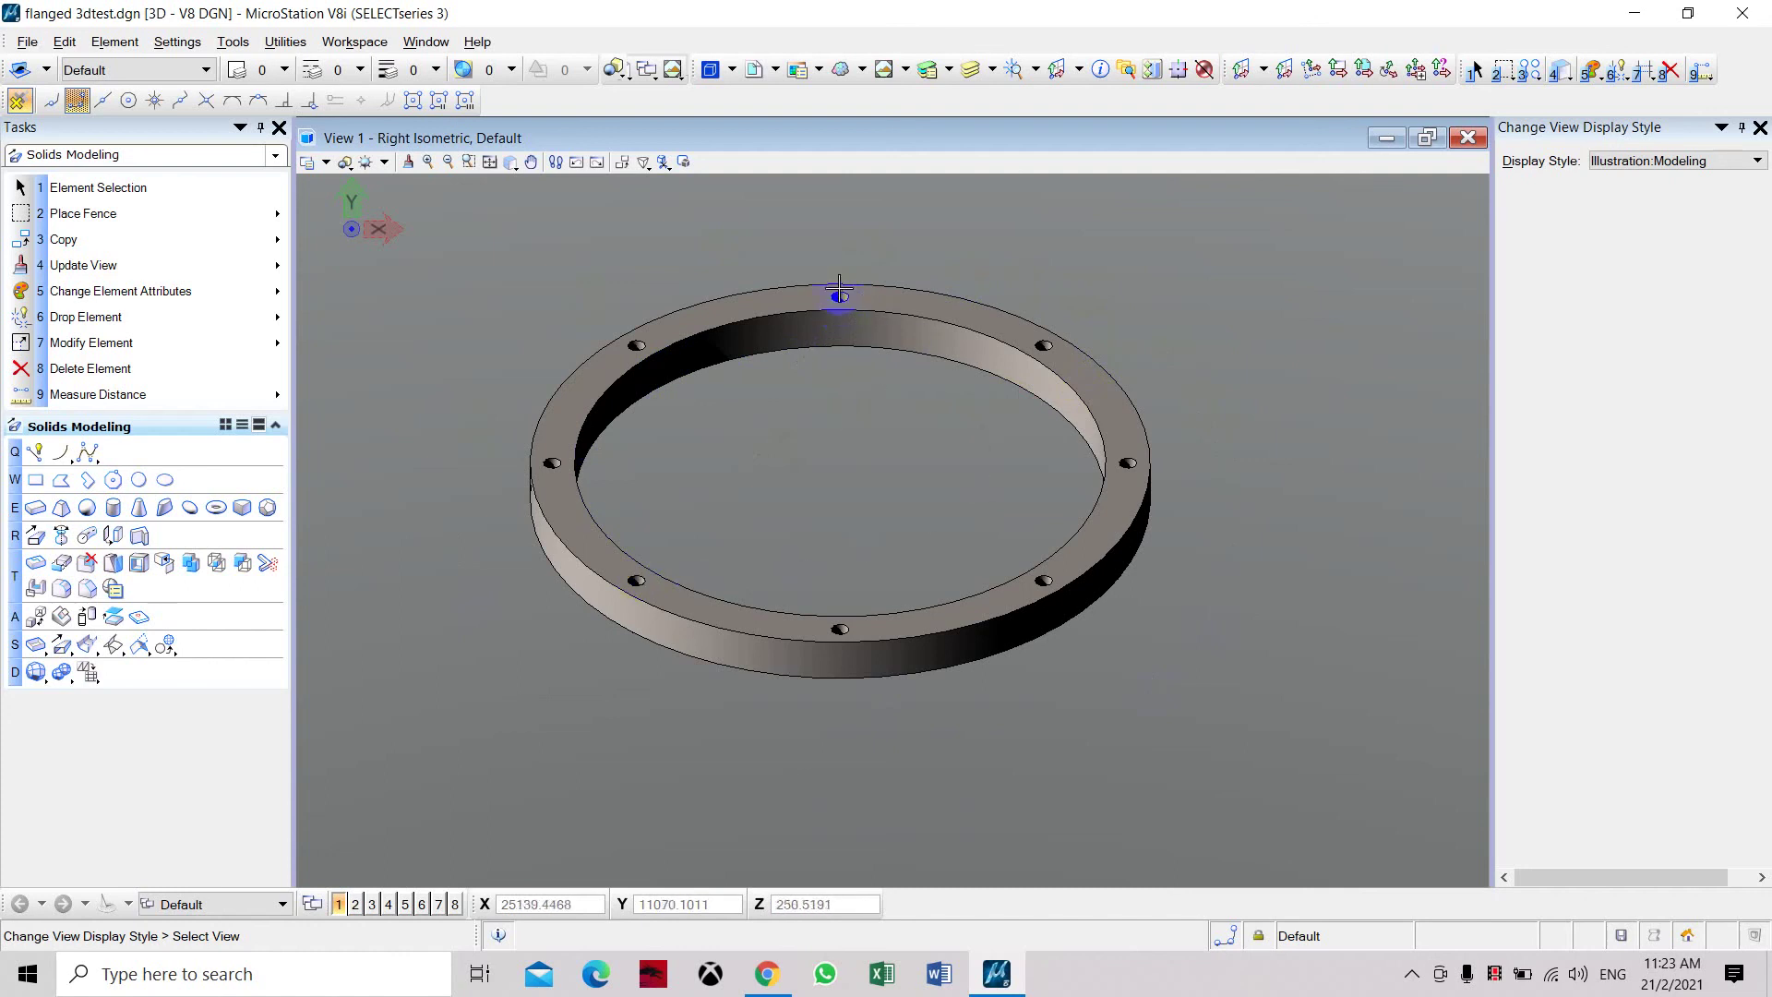